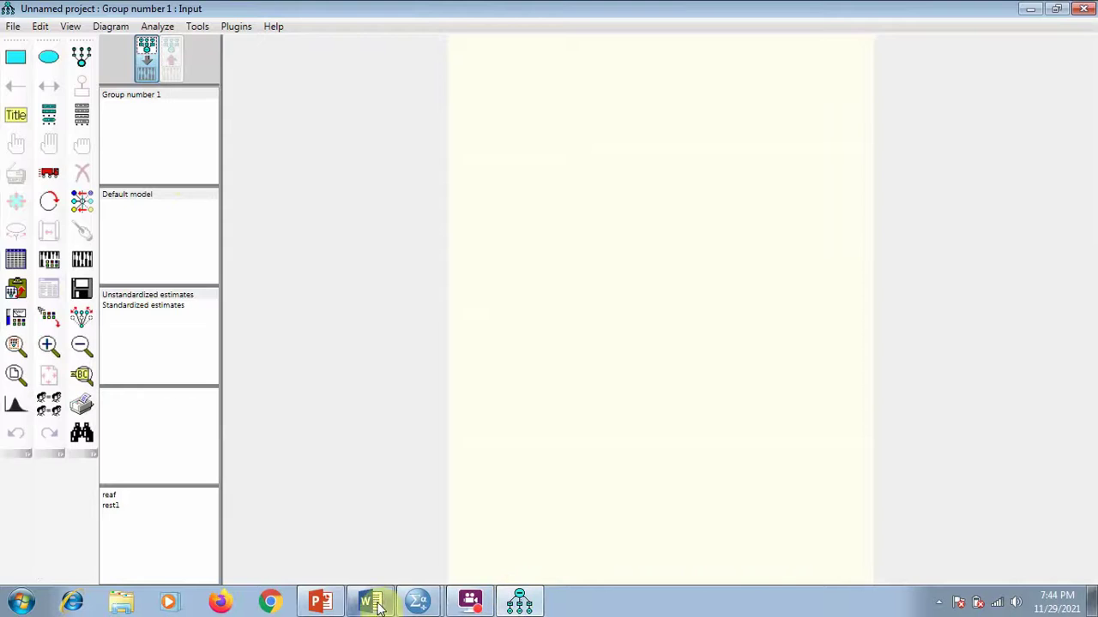
left_click(373, 603)
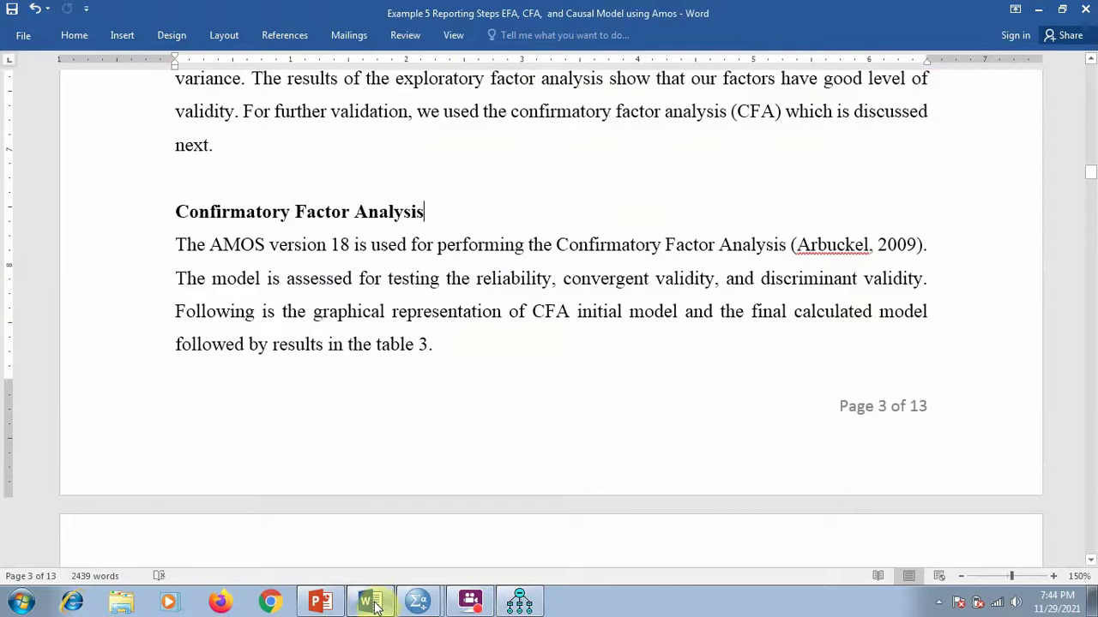
left_click(372, 603)
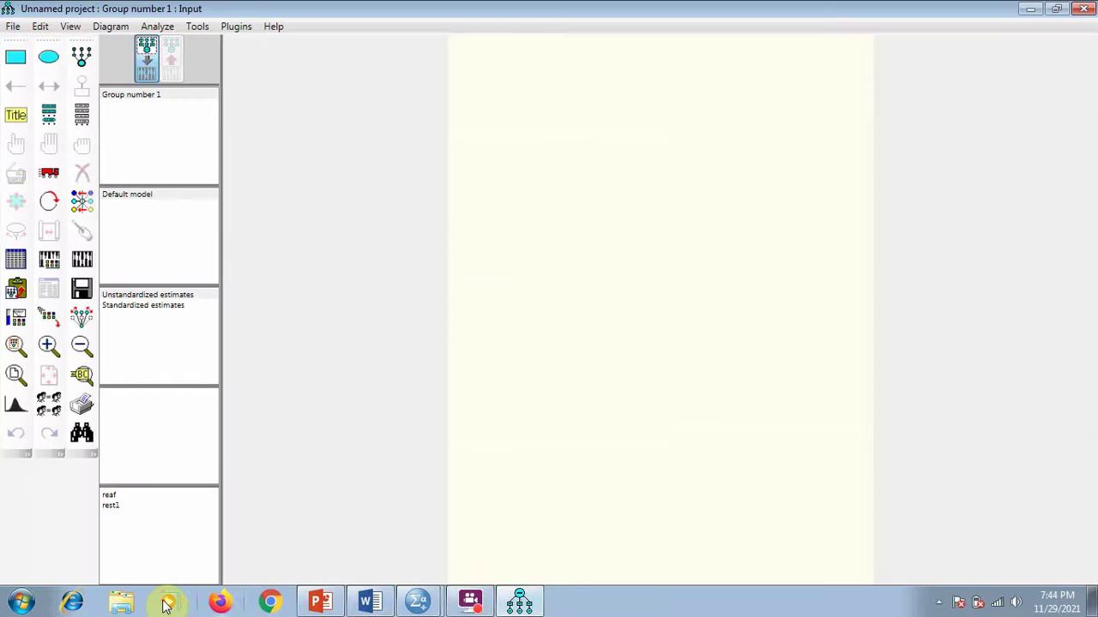
Browse drive E: in the file explorer and open the SEM Course folder inside Trainings.
left_click(123, 603)
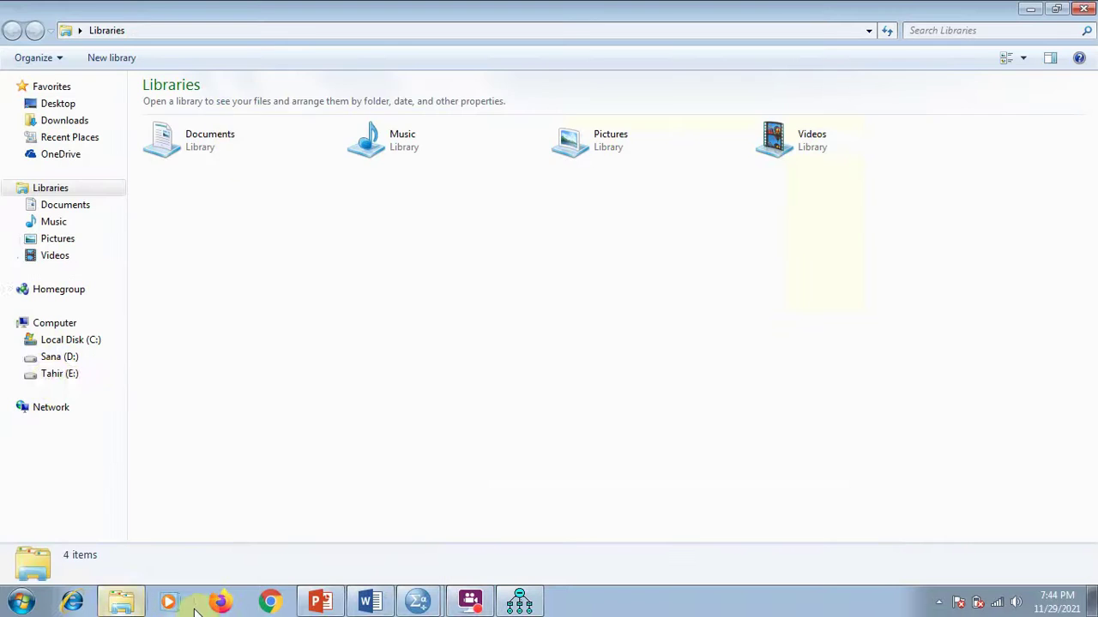
left_click(51, 375)
left_click(192, 322)
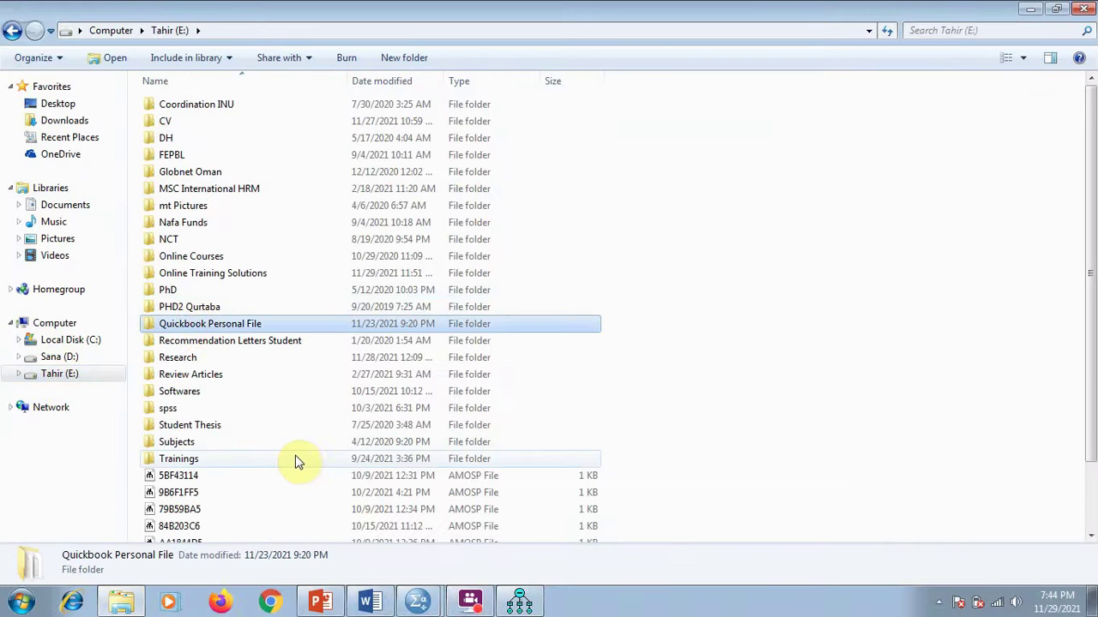
key("Down")
key("Down")
key("Down")
key("Down")
key("Down")
key("Down")
key("Down")
key("Down")
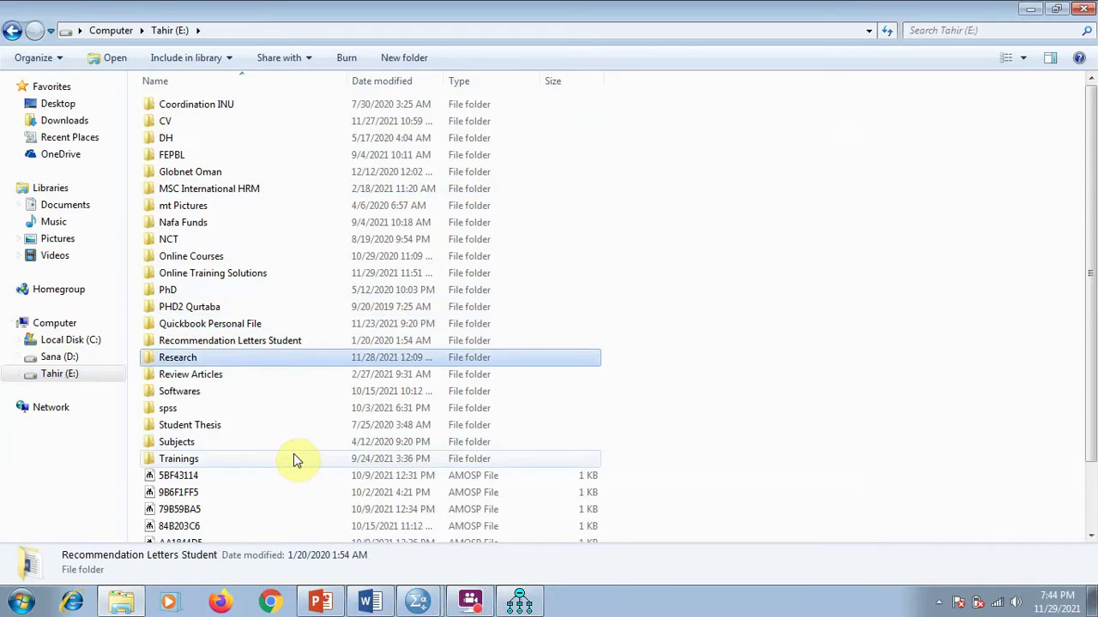
key("Return")
key("Down")
key("Down")
key("Down")
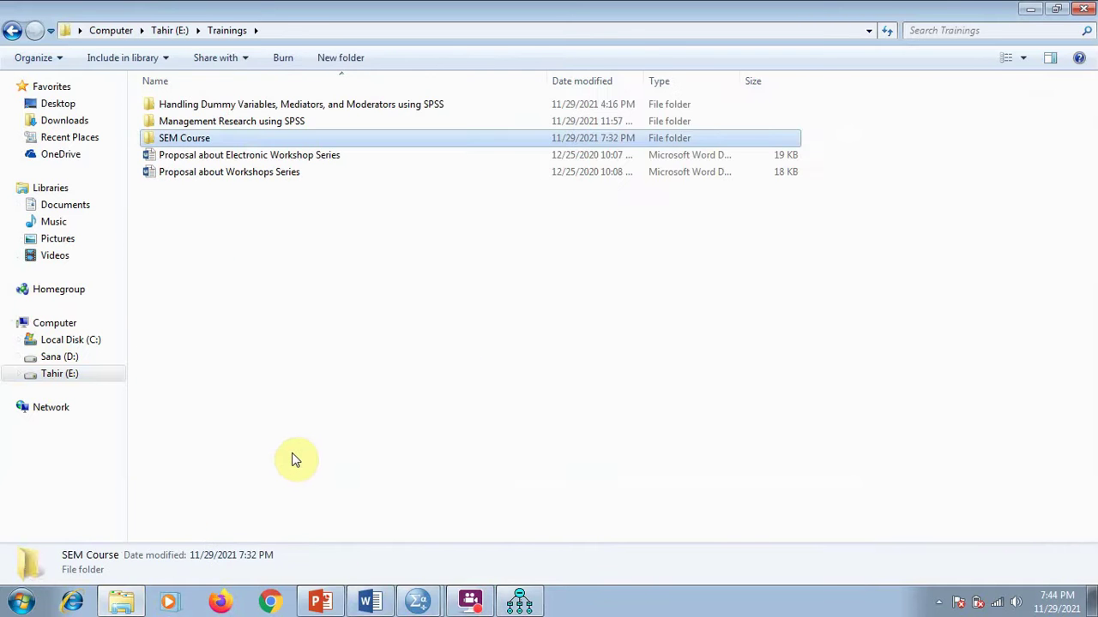
key("Return")
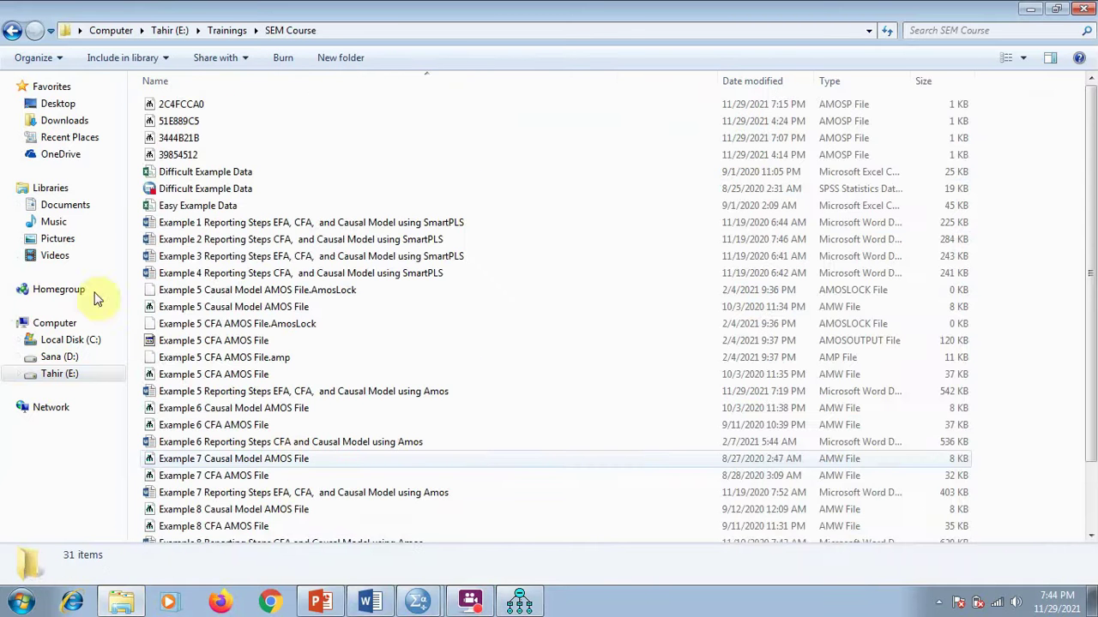
Open the Survey Questionnaire Example document and examine its variables and the statements listed for each.
scroll(296, 519, "down", 2)
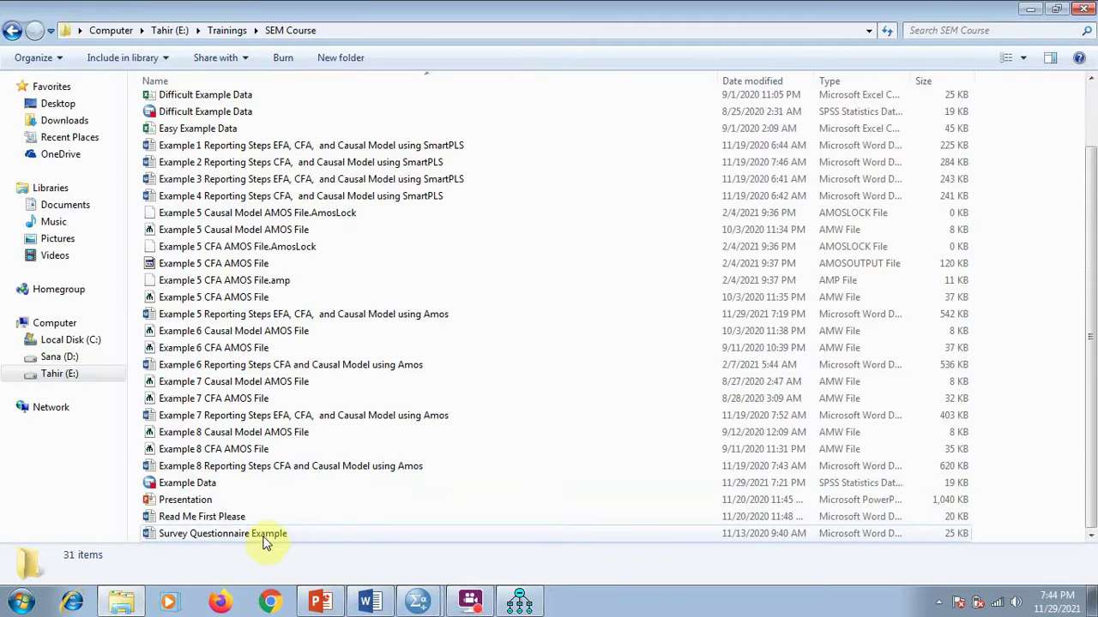
double_click(228, 539)
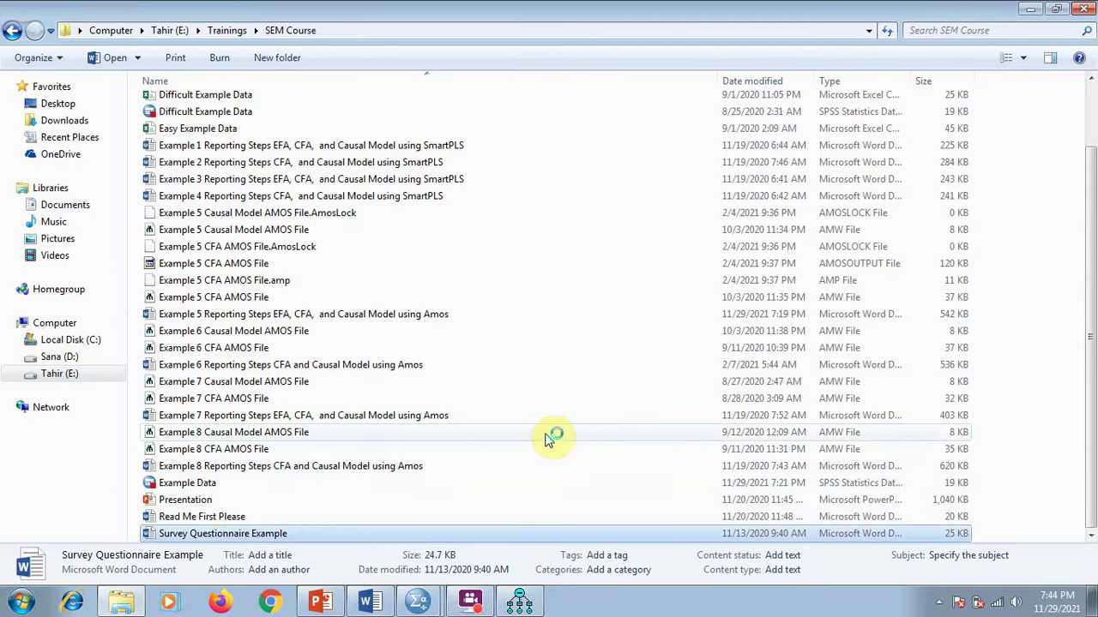
double_click(515, 313)
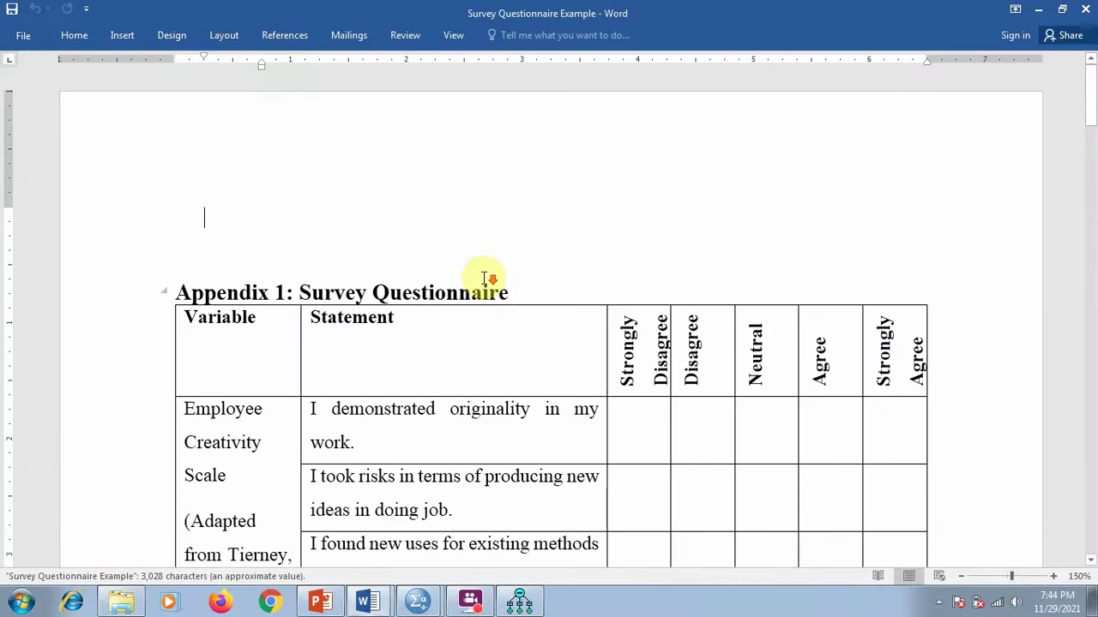
scroll(485, 279, "down", 5)
scroll(486, 279, "down", 10)
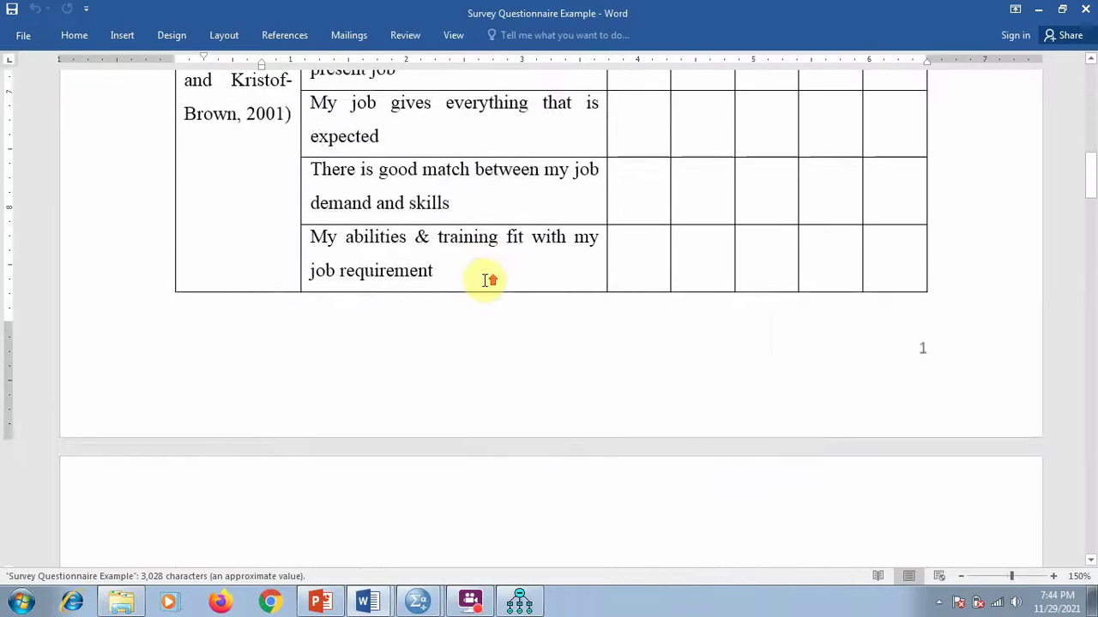
scroll(486, 279, "up", 5)
scroll(486, 280, "down", 6)
scroll(486, 280, "down", 12)
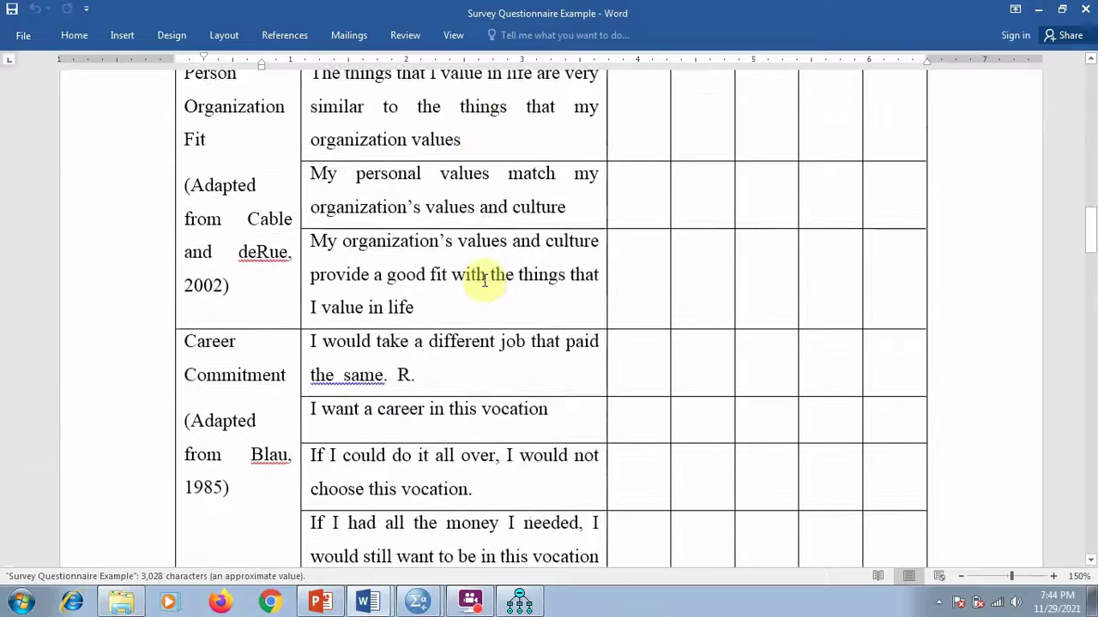
scroll(483, 292, "down", 10)
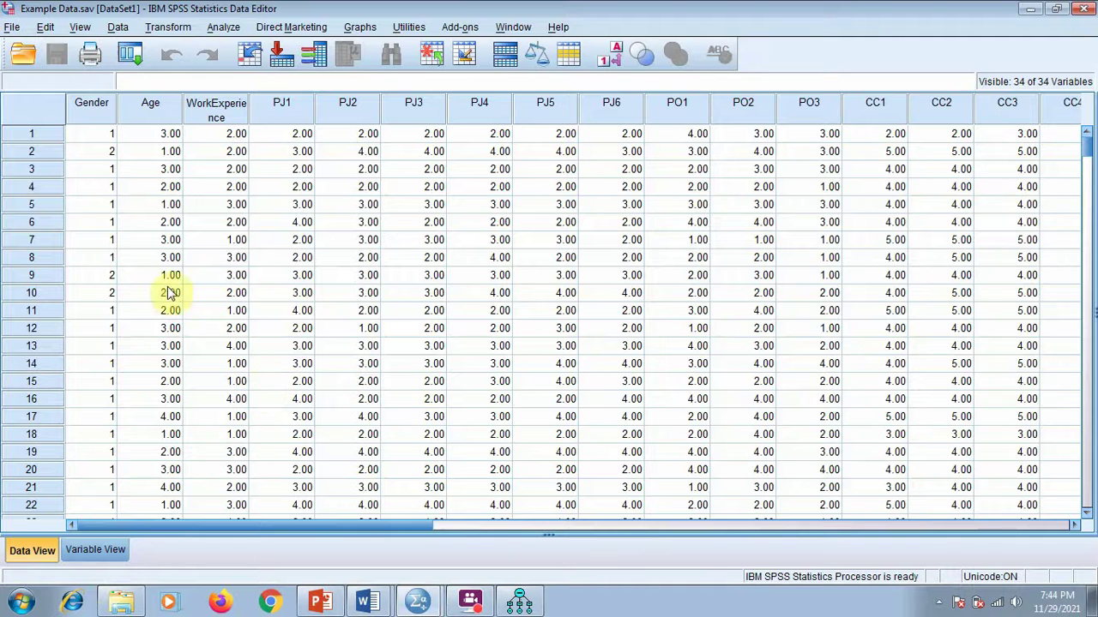
Switch to SPSS, examine the variable definitions of Example Data.sav, and return to the Amos diagram.
left_click(95, 549)
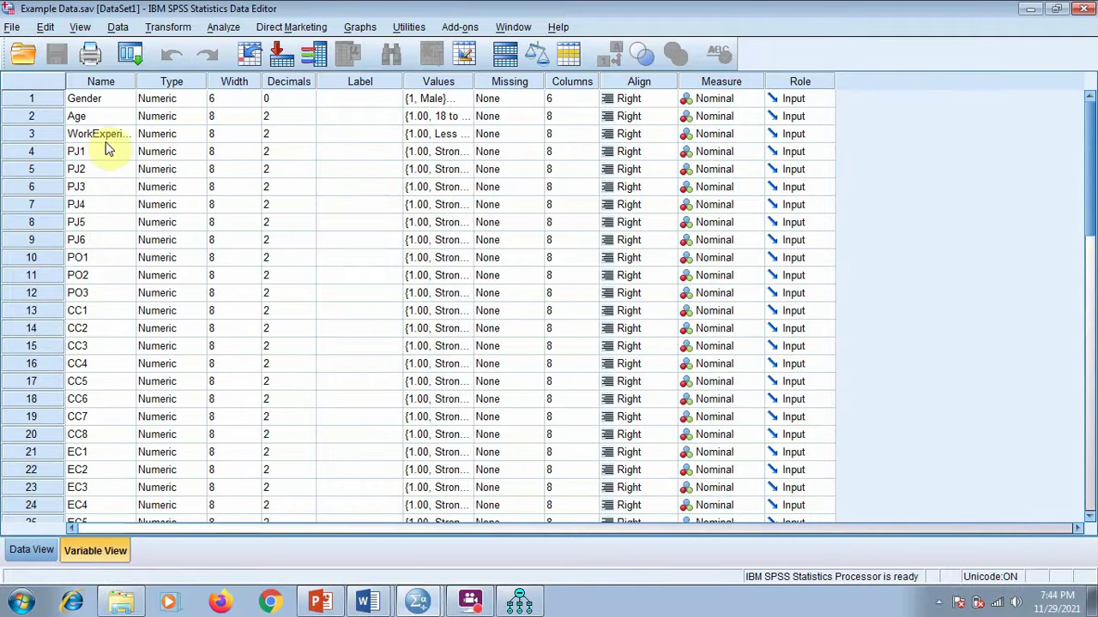
left_click(519, 600)
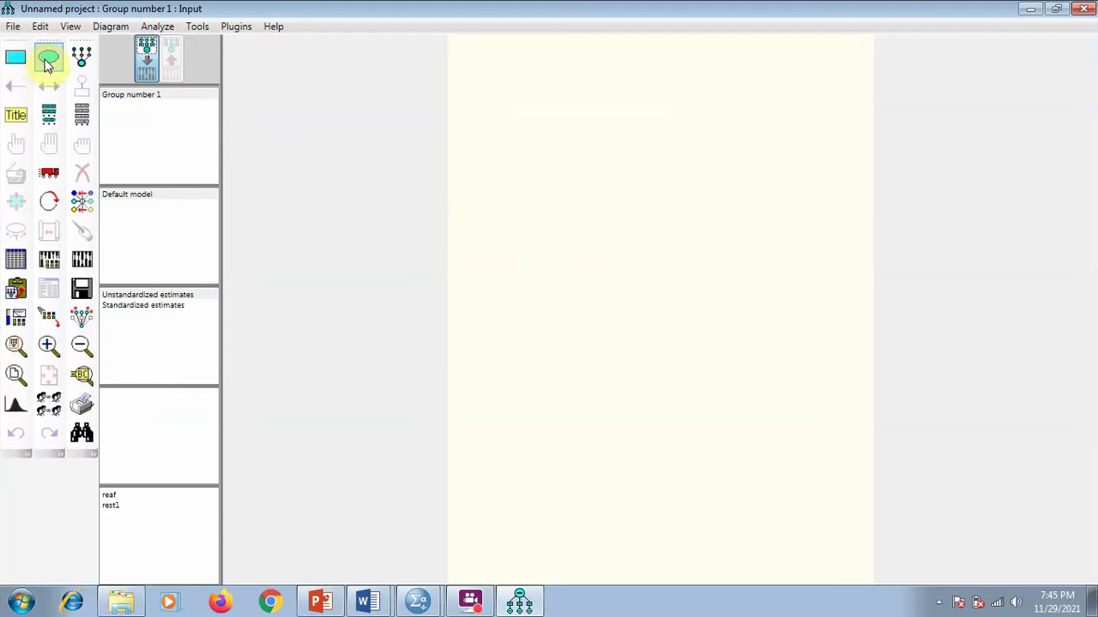
left_click(82, 60)
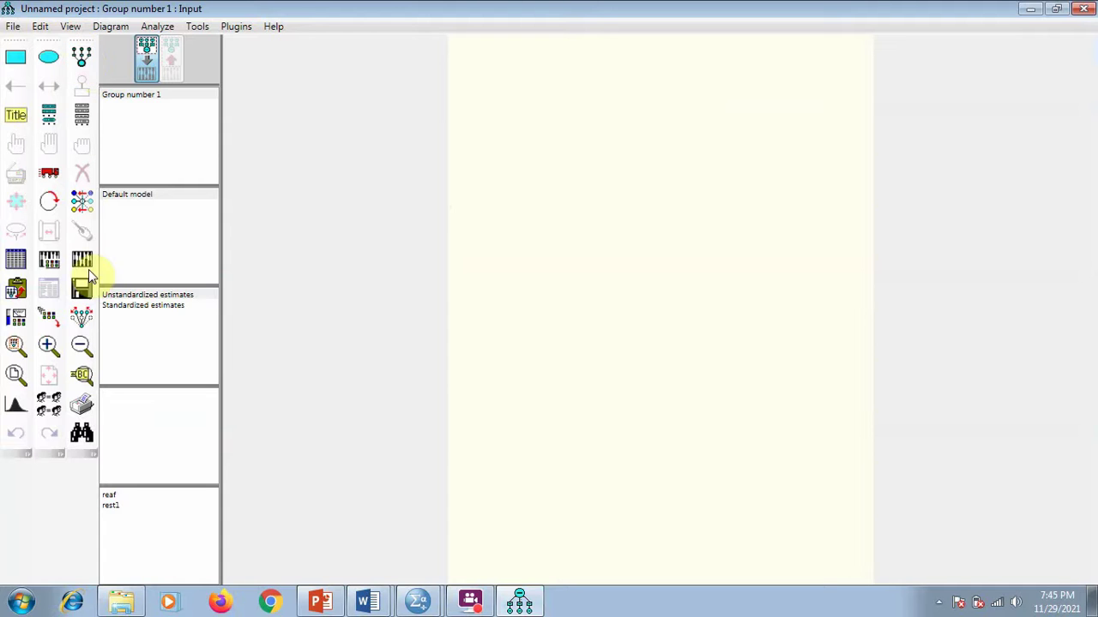
left_click(81, 56)
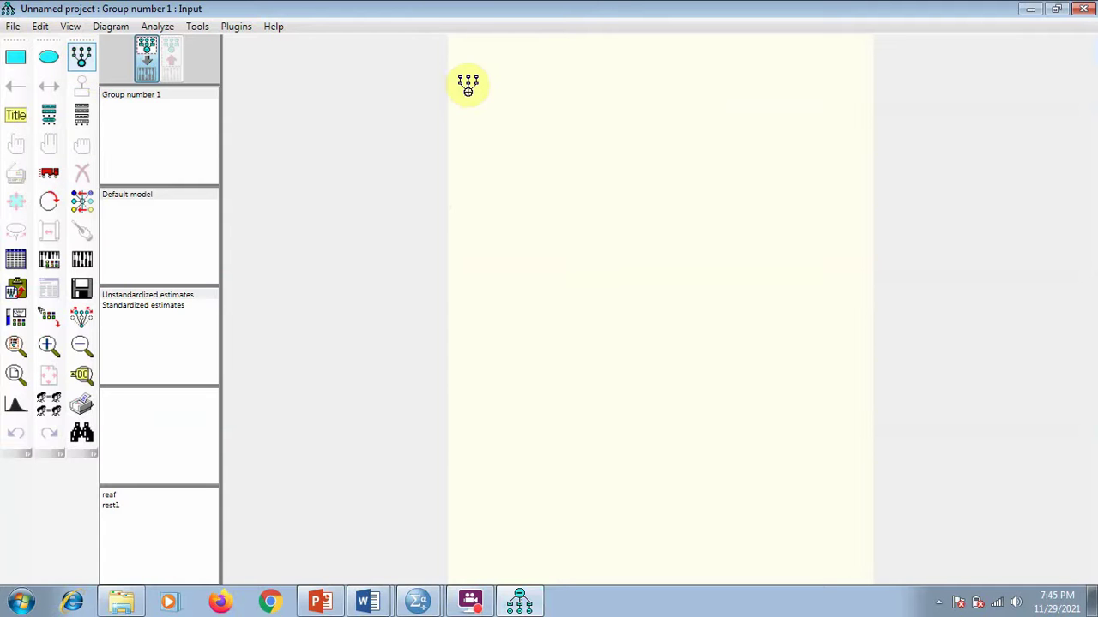
left_click_drag(475, 96, 548, 137)
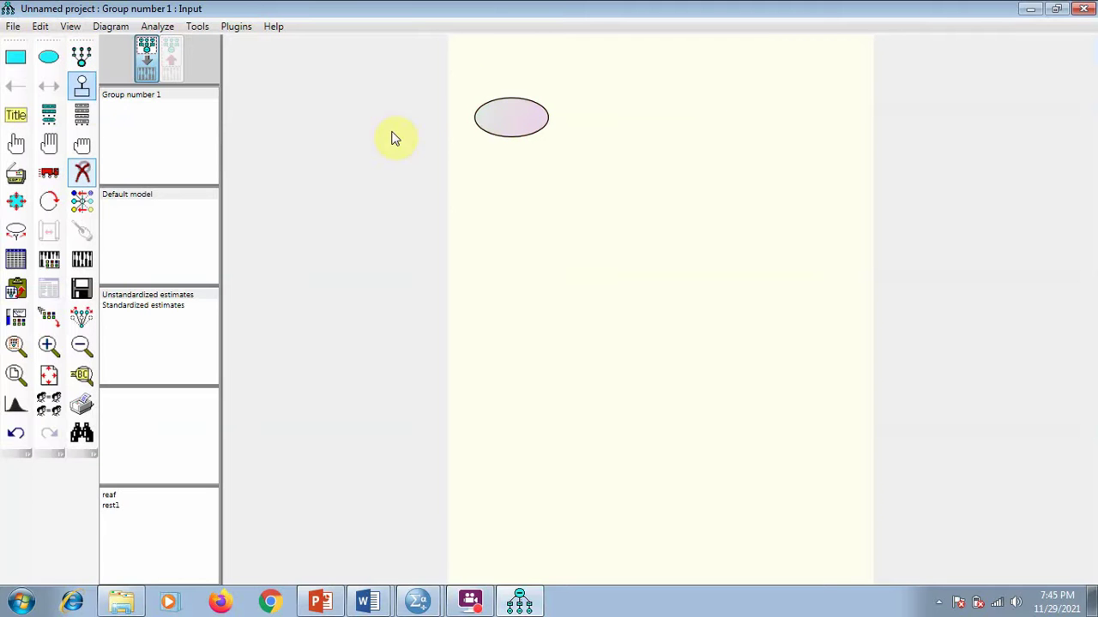
left_click(506, 120)
Draw a latent variable ellipse near the page's upper-left corner and give it six indicators with error terms, matching PJ1 to PJ6 in SPSS.
left_click(81, 56)
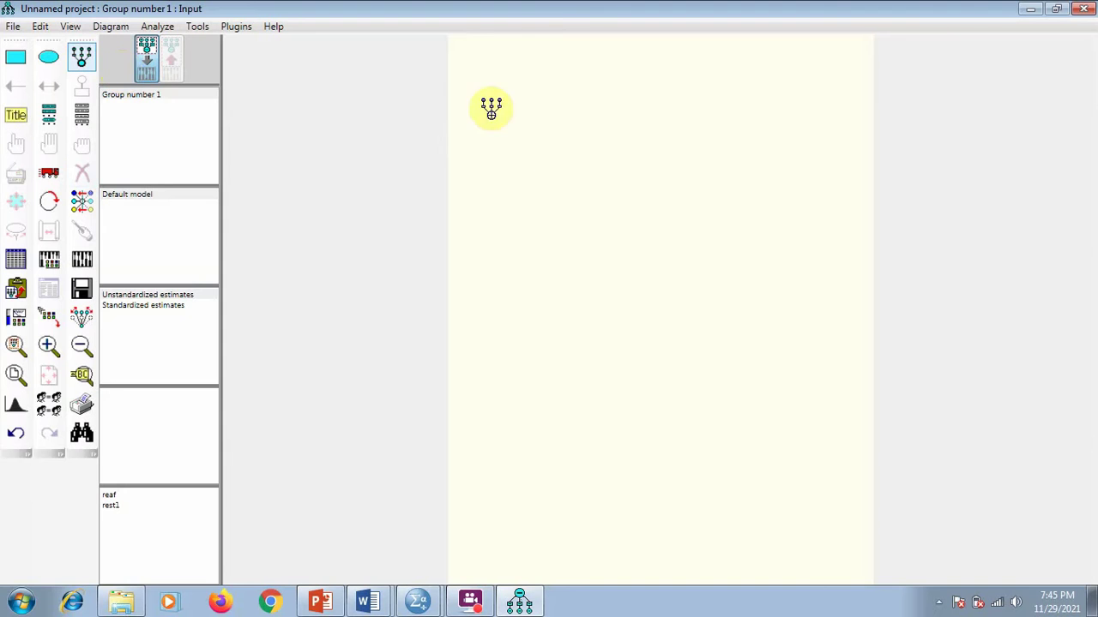
left_click_drag(501, 119, 550, 144)
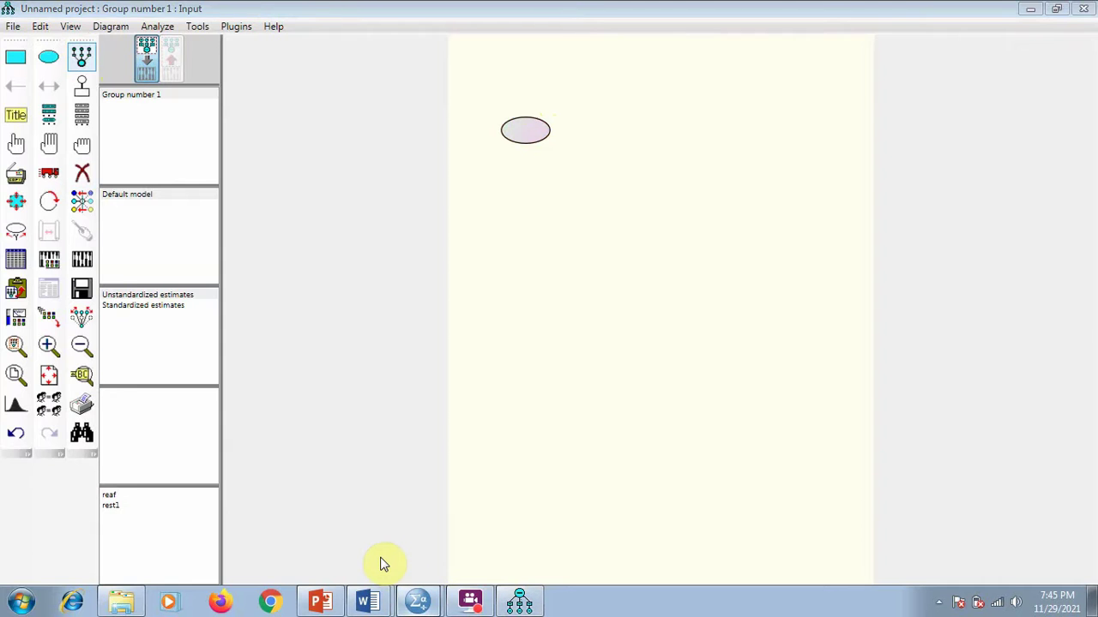
key("alt+Tab")
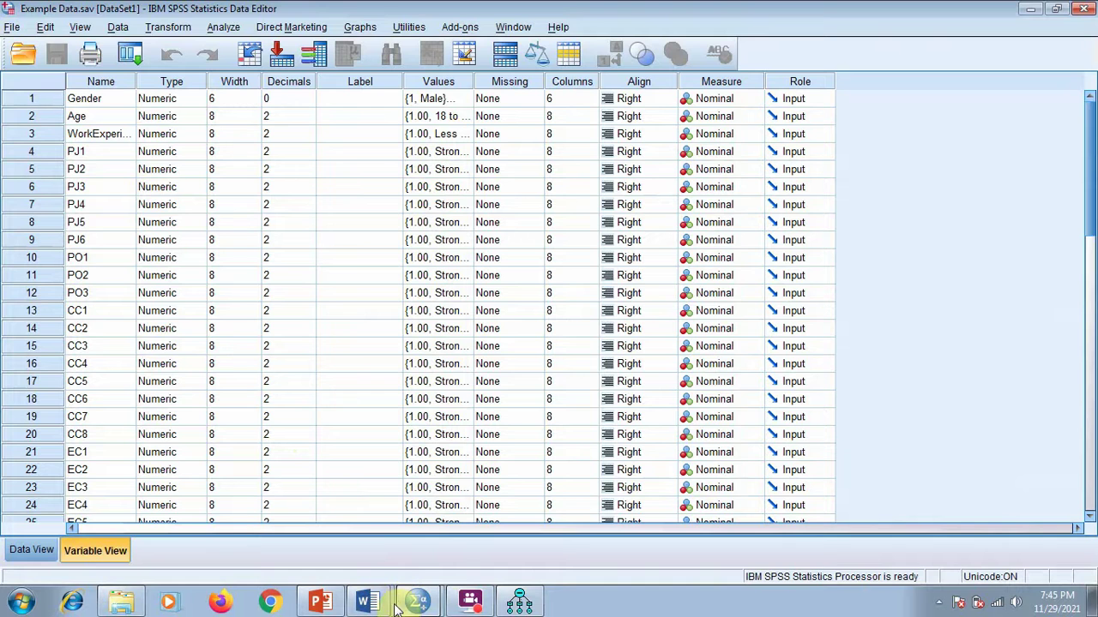
left_click(519, 602)
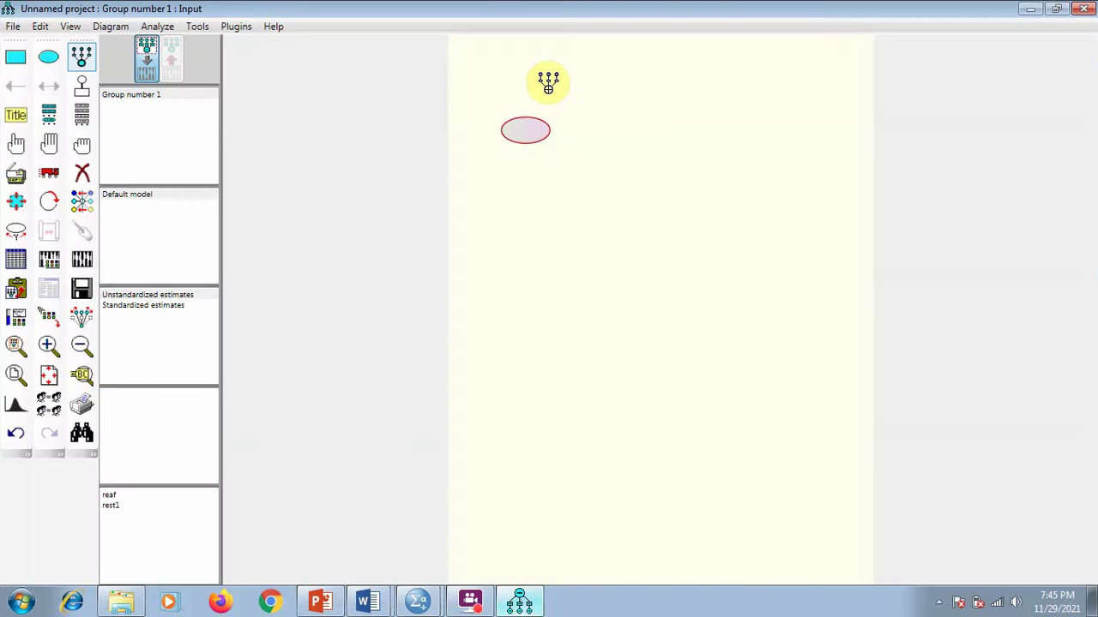
left_click(519, 127)
left_click(520, 127)
left_click(520, 126)
left_click(520, 126)
left_click(519, 125)
left_click(519, 125)
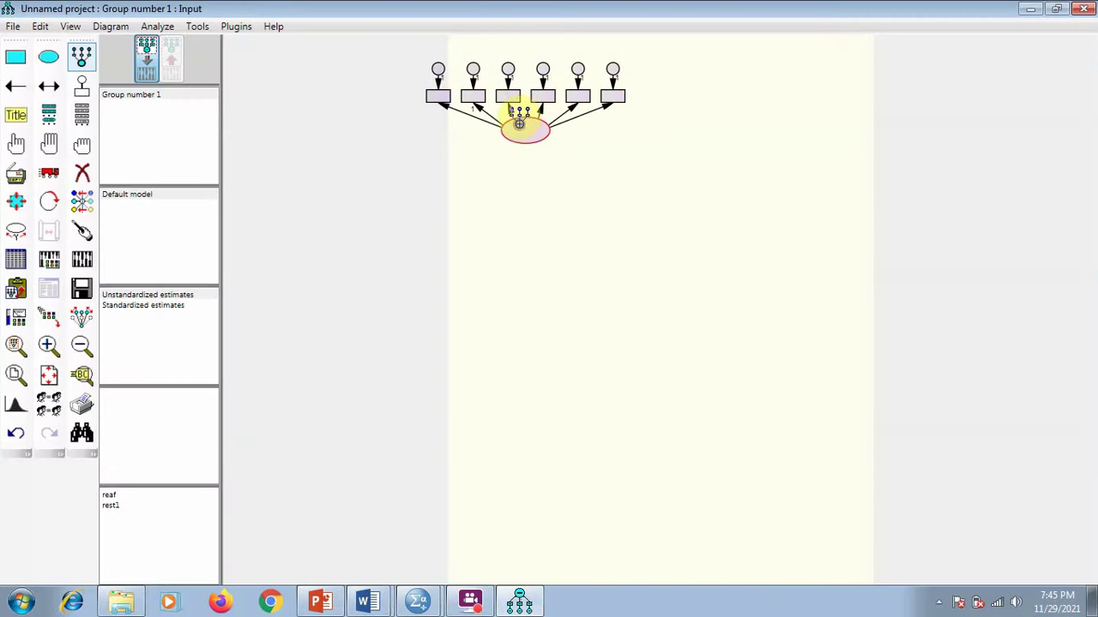
Check the PO items in SPSS and draw a second latent variable below the first with three indicators and error terms.
left_click(418, 602)
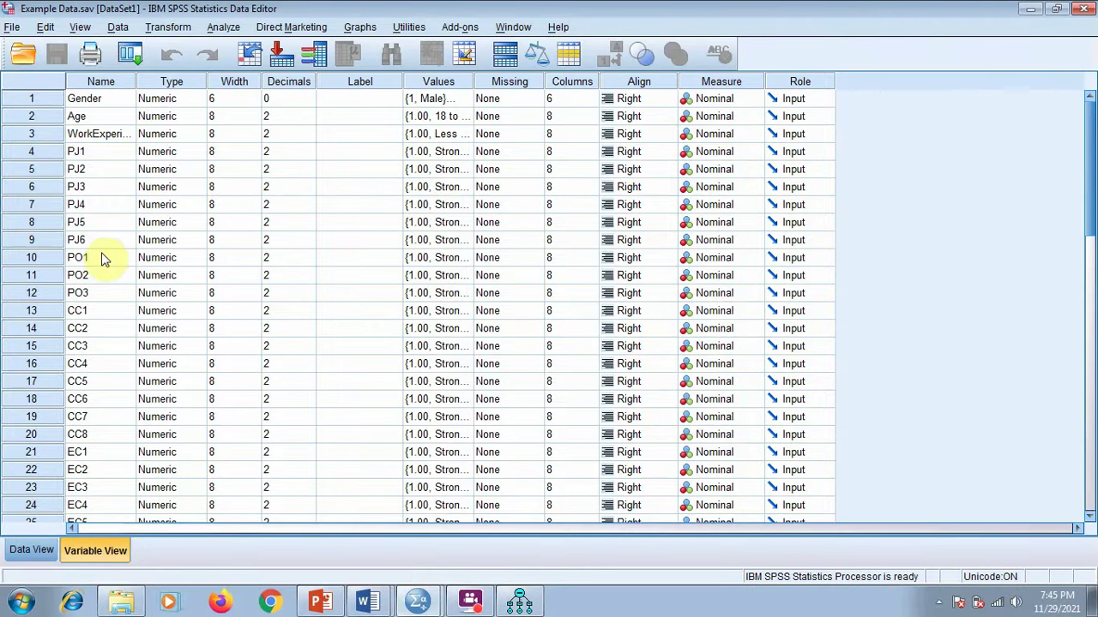
left_click(518, 600)
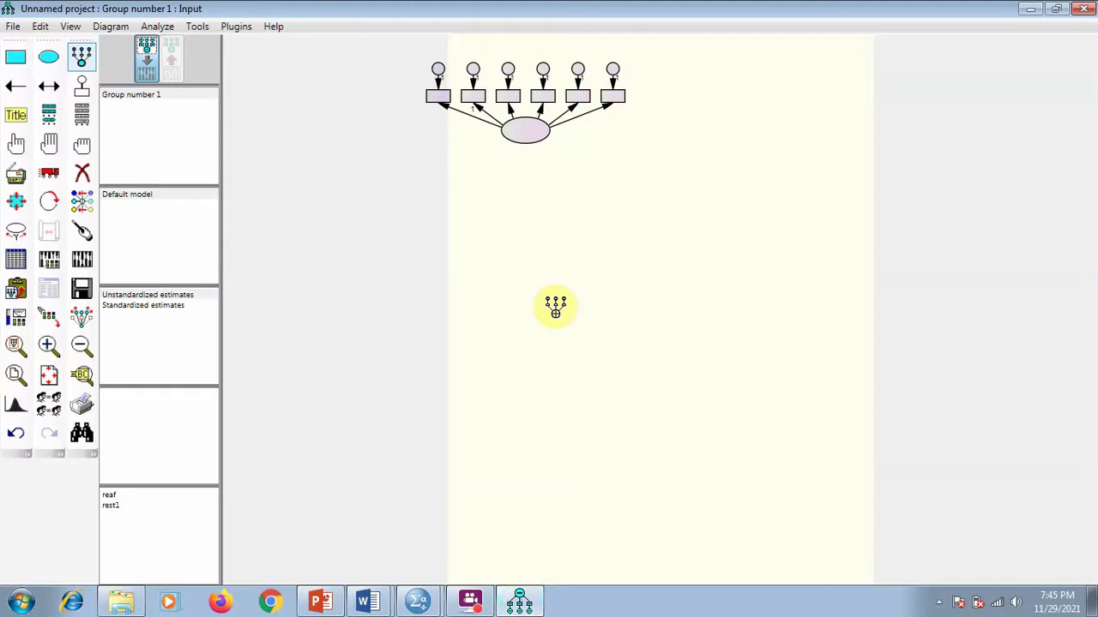
left_click_drag(565, 310, 516, 285)
left_click(540, 297)
left_click(540, 298)
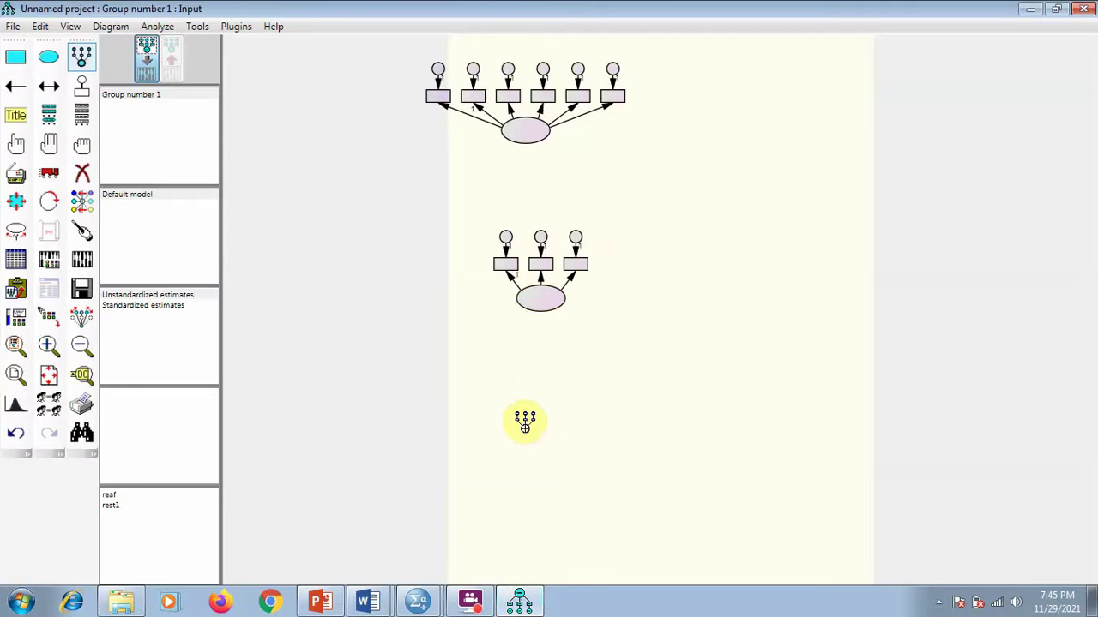
Draw a third latent variable below the second and give it eight indicators with error terms.
left_click_drag(552, 434, 503, 404)
left_click(527, 418)
left_click(527, 417)
left_click(527, 418)
left_click(527, 418)
left_click(527, 418)
left_click(528, 417)
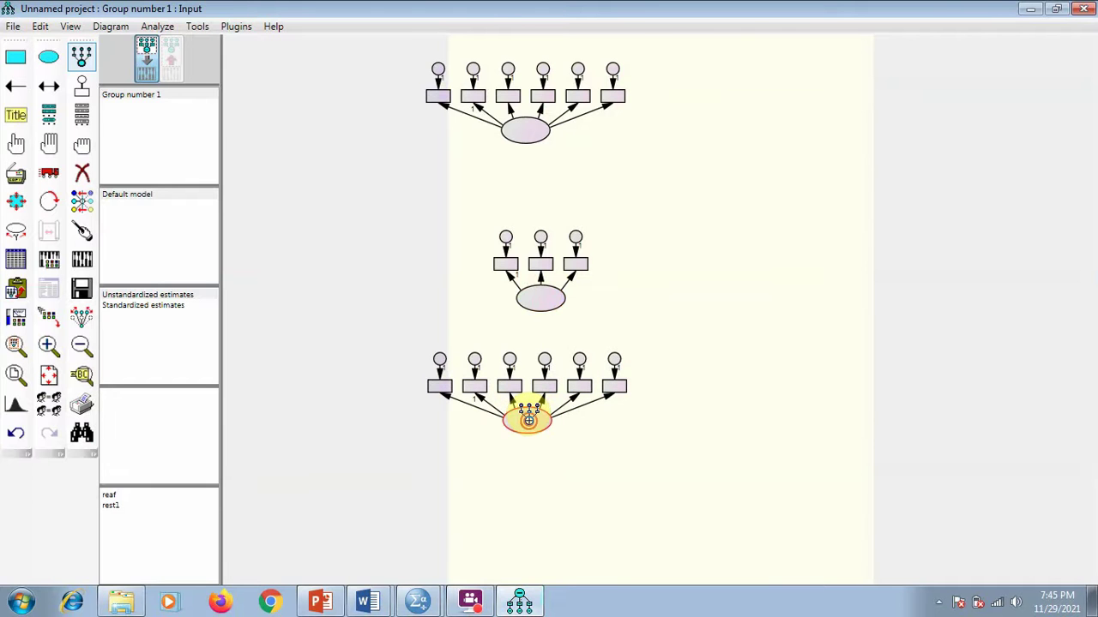
left_click(527, 418)
left_click(527, 418)
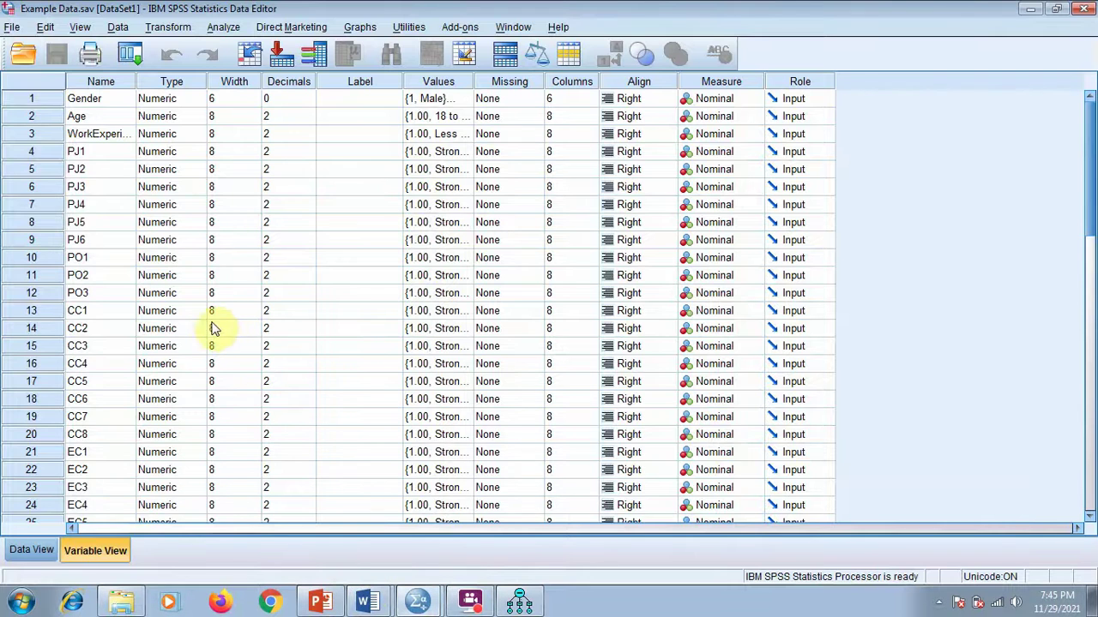
Check the remaining EC and PS items in SPSS and draw a fourth latent variable below the third with seven indicators and error terms.
scroll(213, 326, "down", 5)
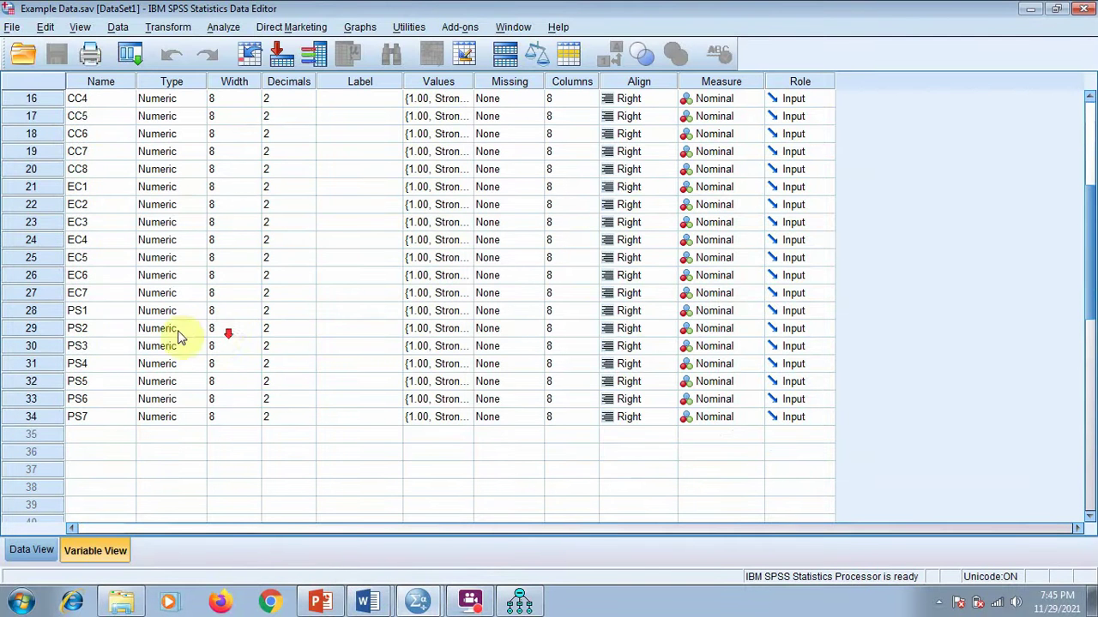
left_click(519, 603)
left_click(505, 525)
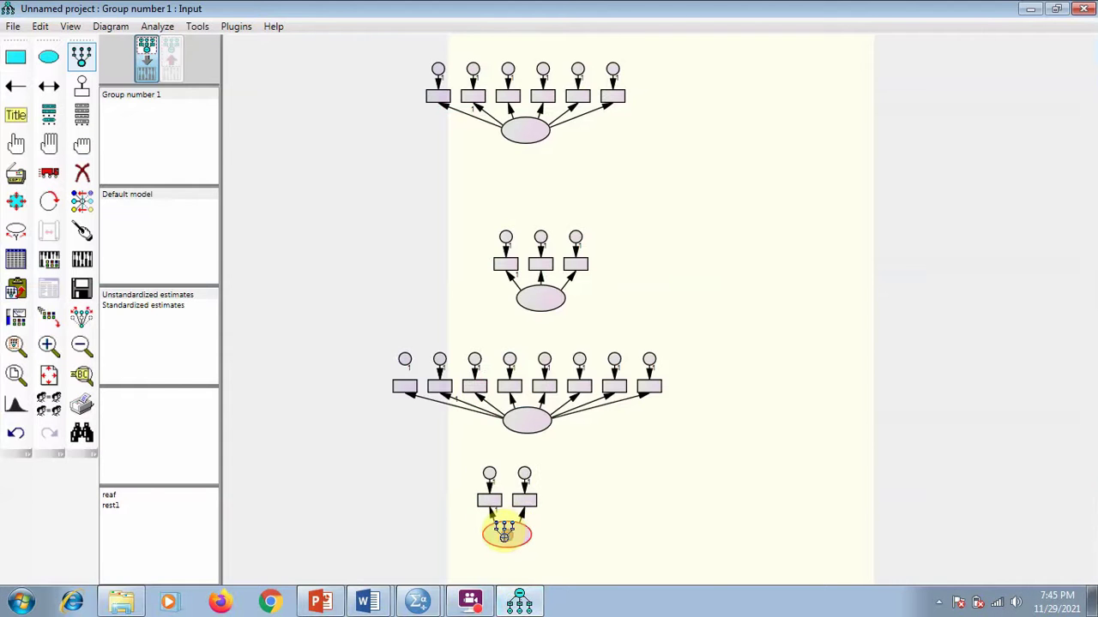
left_click(505, 532)
left_click(505, 532)
left_click(505, 532)
left_click(505, 532)
left_click(505, 532)
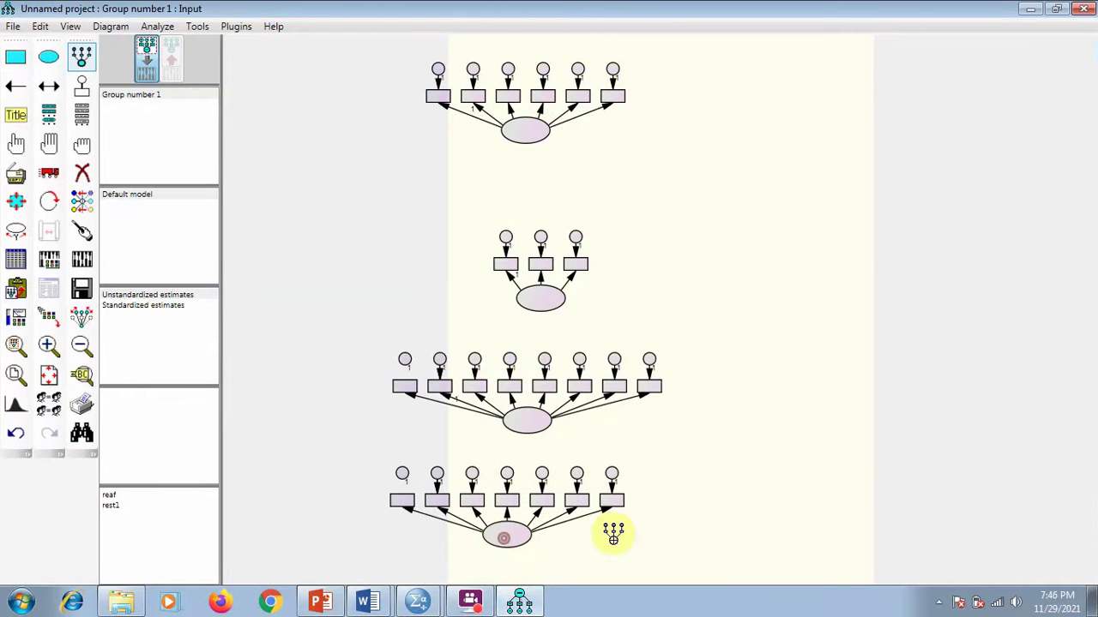
Add seven indicators with error terms to a fifth latent variable drawn to the lower right of the fourth.
left_click(656, 559)
left_click(656, 559)
left_click(656, 559)
left_click(656, 559)
left_click(656, 559)
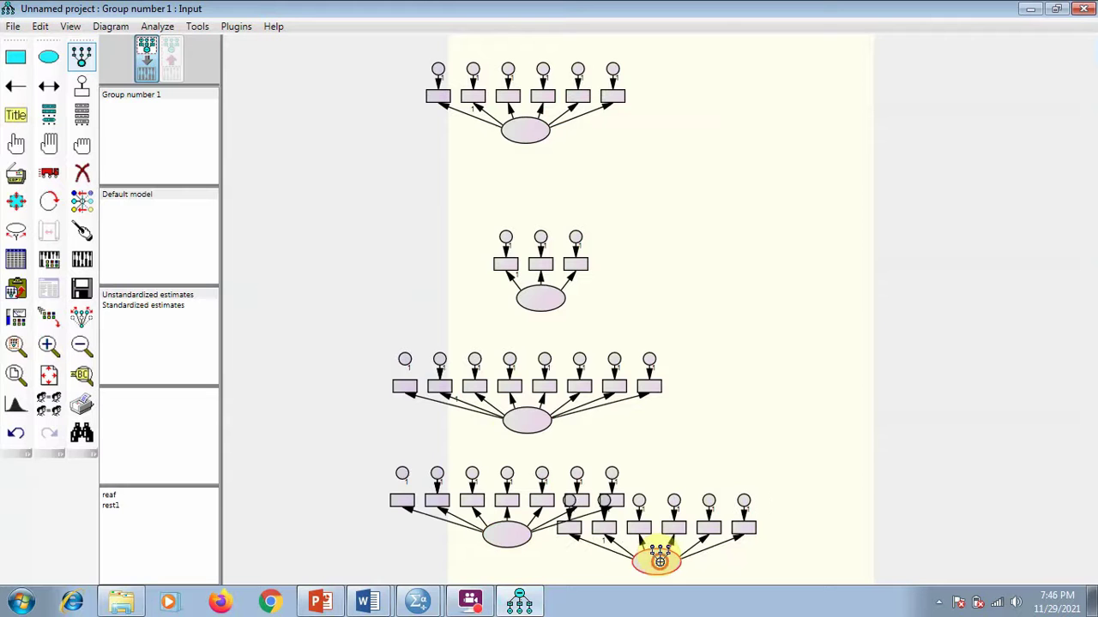
left_click(656, 559)
left_click(656, 559)
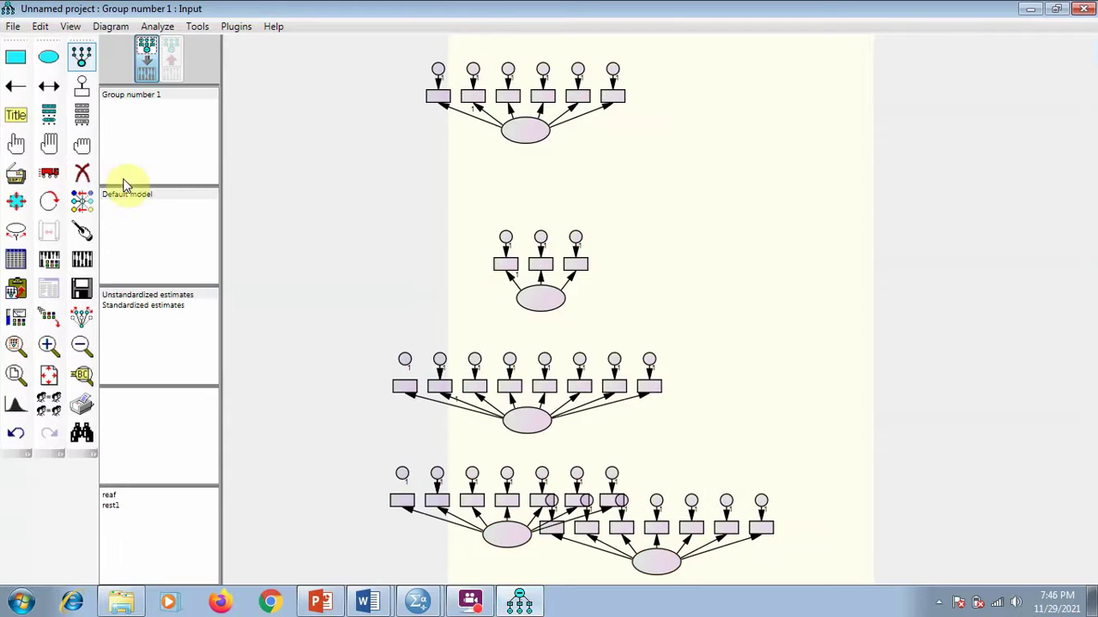
Rotate the indicators of the first and second latent variables to the left side of their ellipses.
left_click(49, 202)
left_click(525, 134)
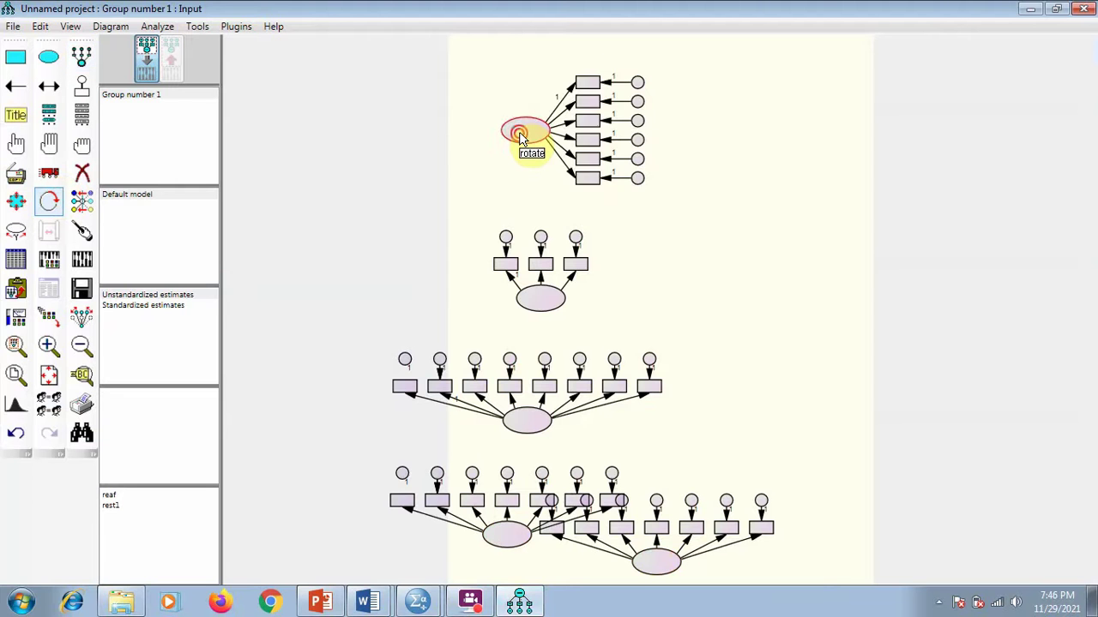
left_click(525, 133)
left_click(525, 134)
left_click(545, 305)
left_click(545, 305)
left_click(546, 305)
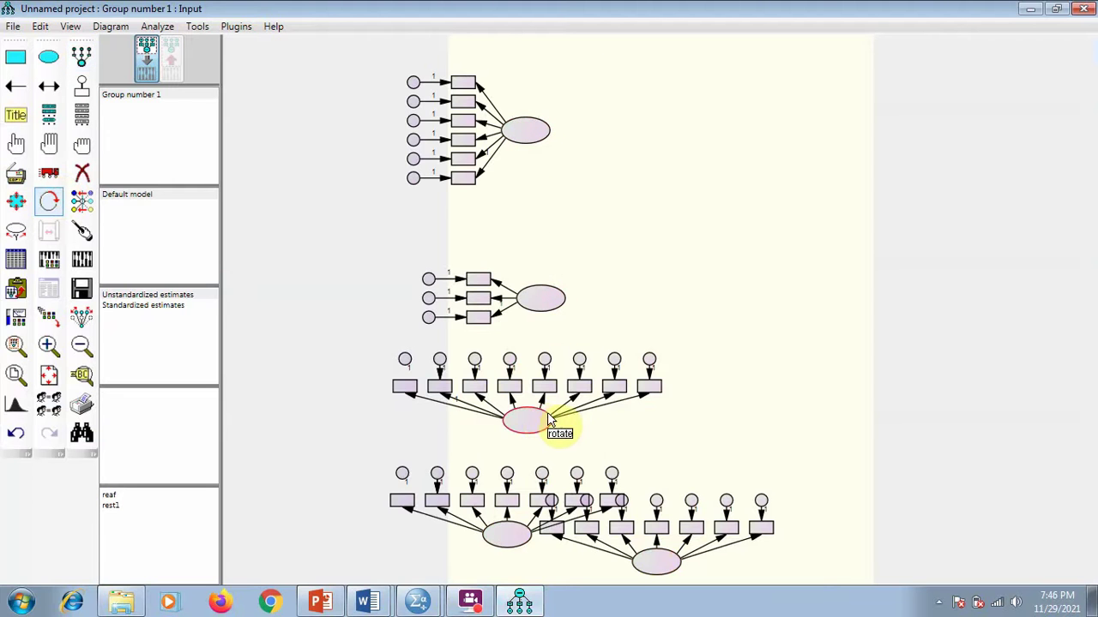
Rotate the indicators of the third, fourth and fifth latent variables to the left side of their ellipses.
left_click(534, 417)
left_click(533, 417)
left_click(533, 416)
left_click(519, 532)
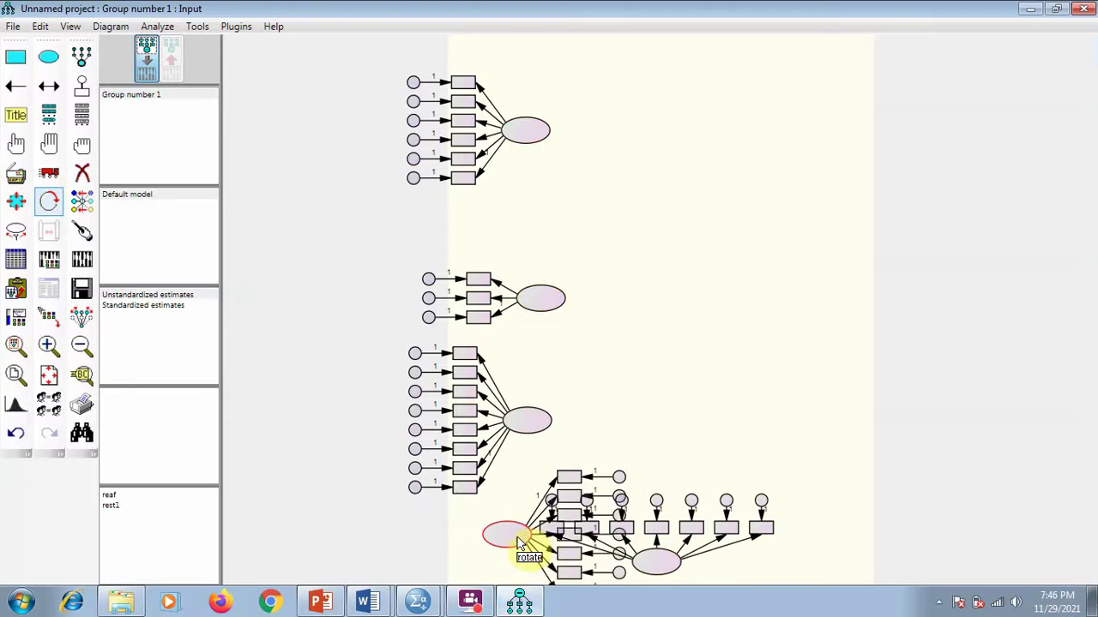
left_click(518, 532)
left_click(518, 532)
left_click(646, 563)
left_click(645, 562)
left_click(646, 562)
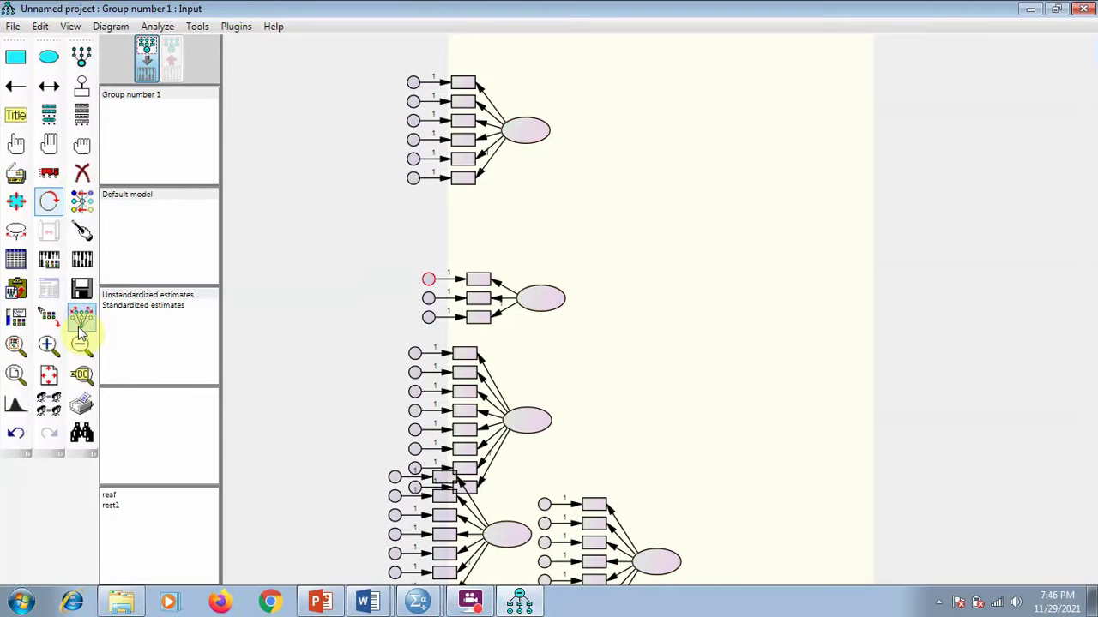
Move the five latent variables with their indicators into one vertical column along the page's left edge.
left_click(49, 172)
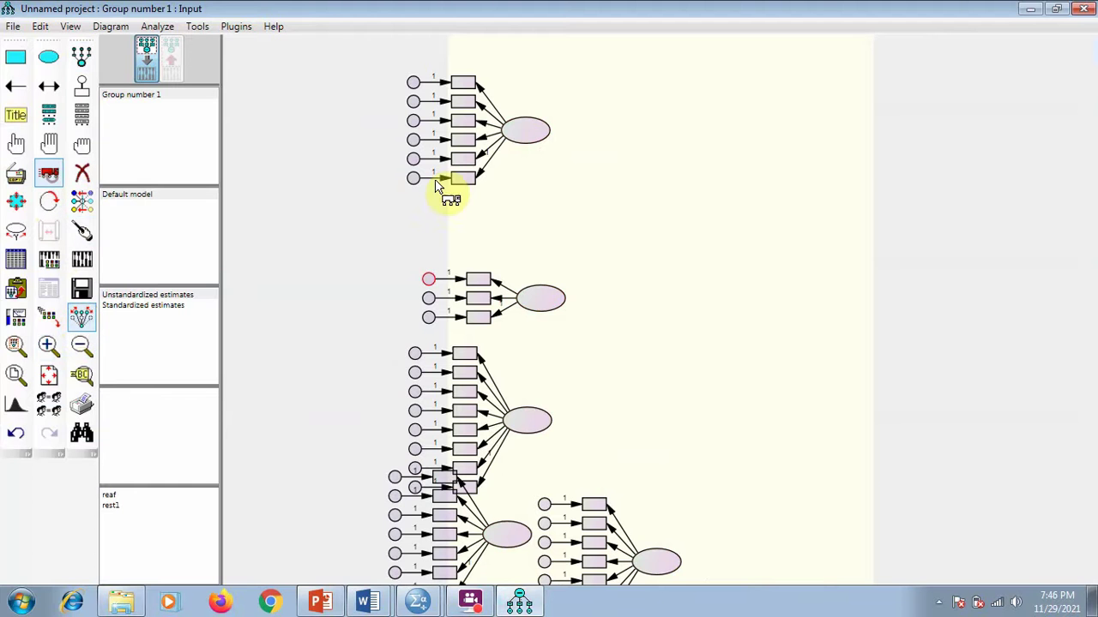
left_click_drag(532, 146, 580, 106)
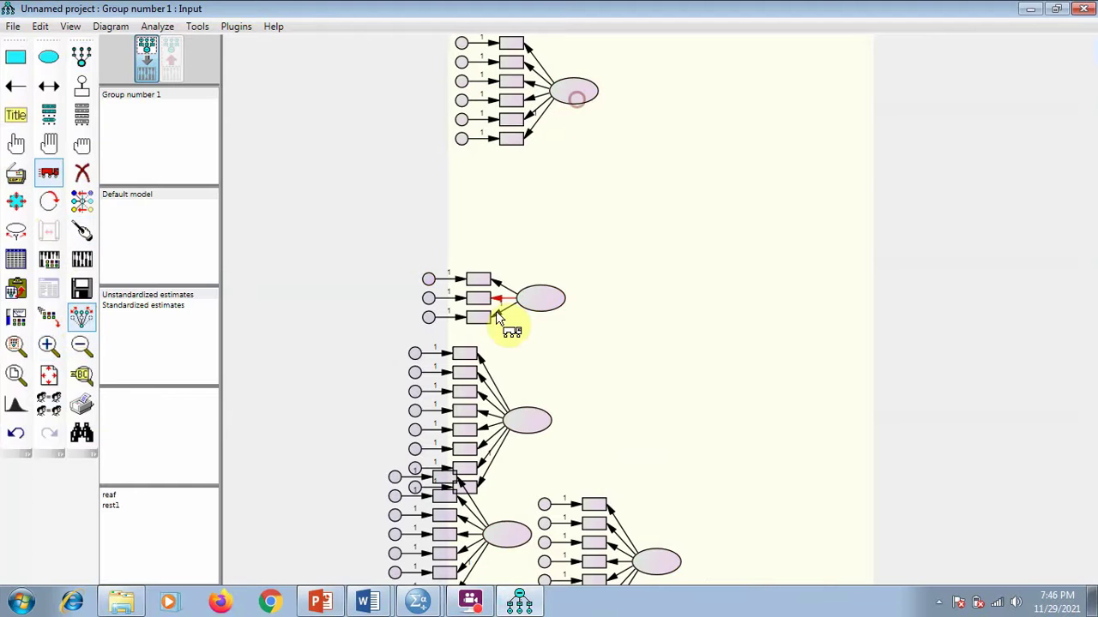
left_click_drag(540, 299, 562, 198)
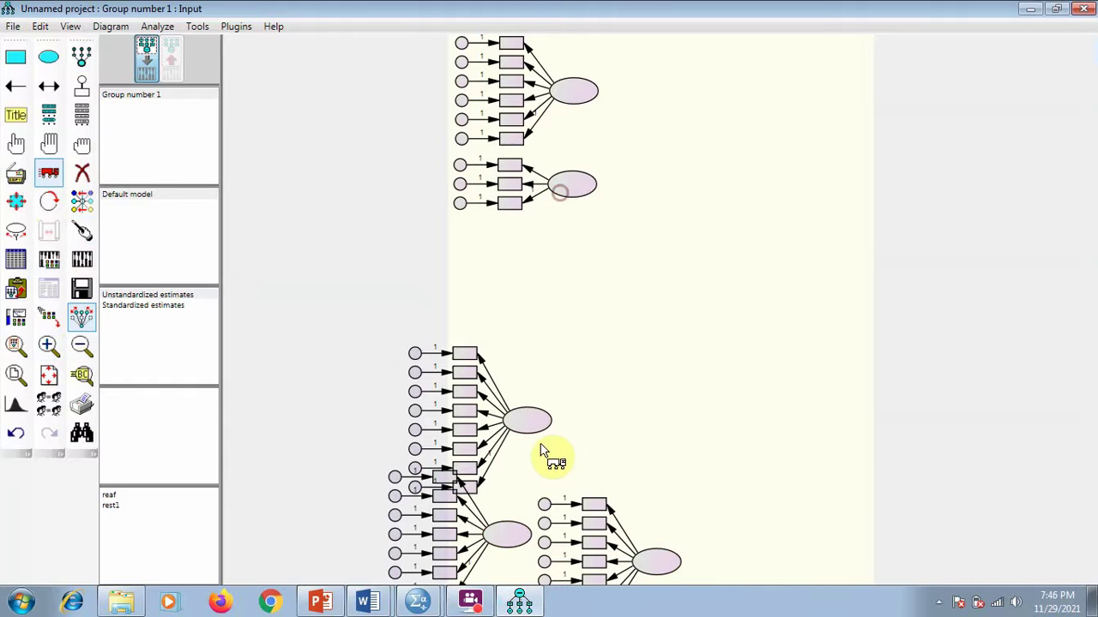
left_click_drag(553, 423, 594, 299)
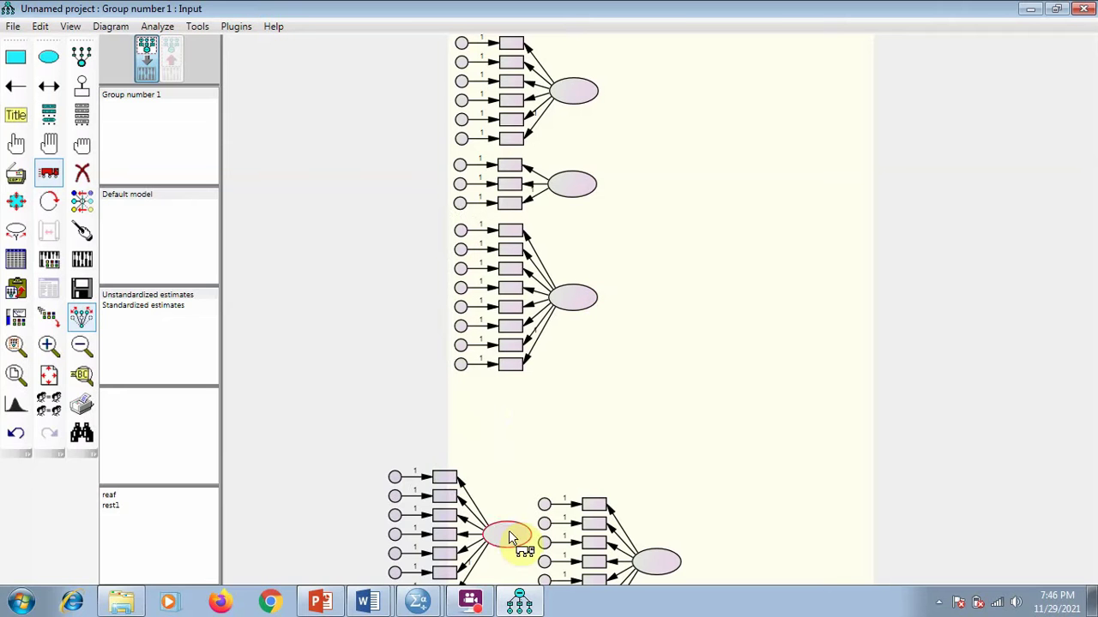
left_click_drag(520, 541, 580, 449)
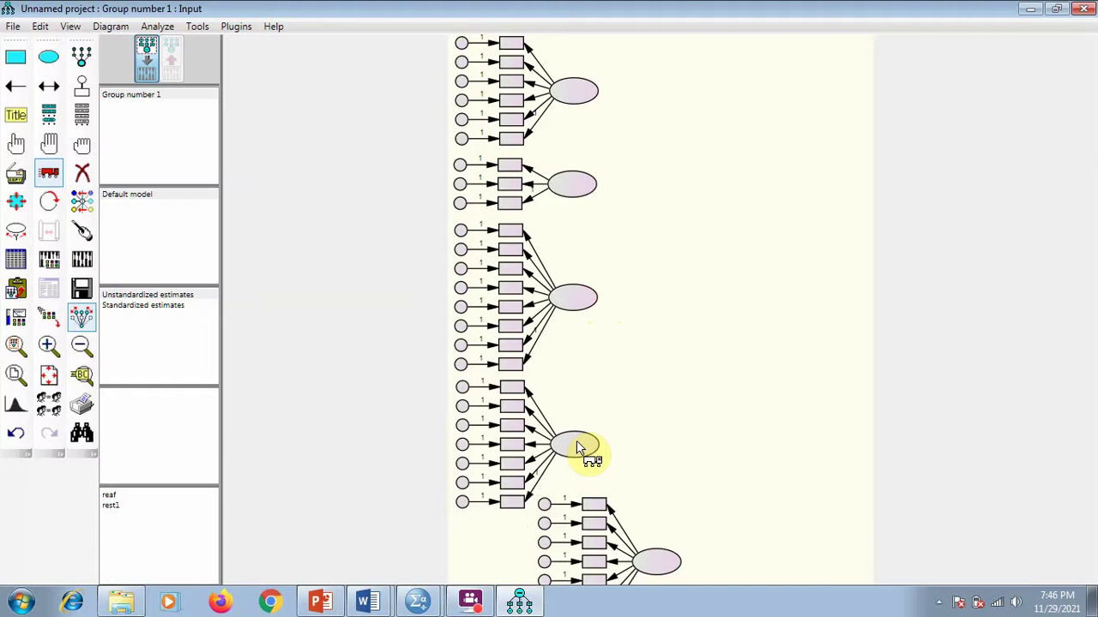
scroll(693, 441, "down", 1)
left_click_drag(660, 536, 585, 553)
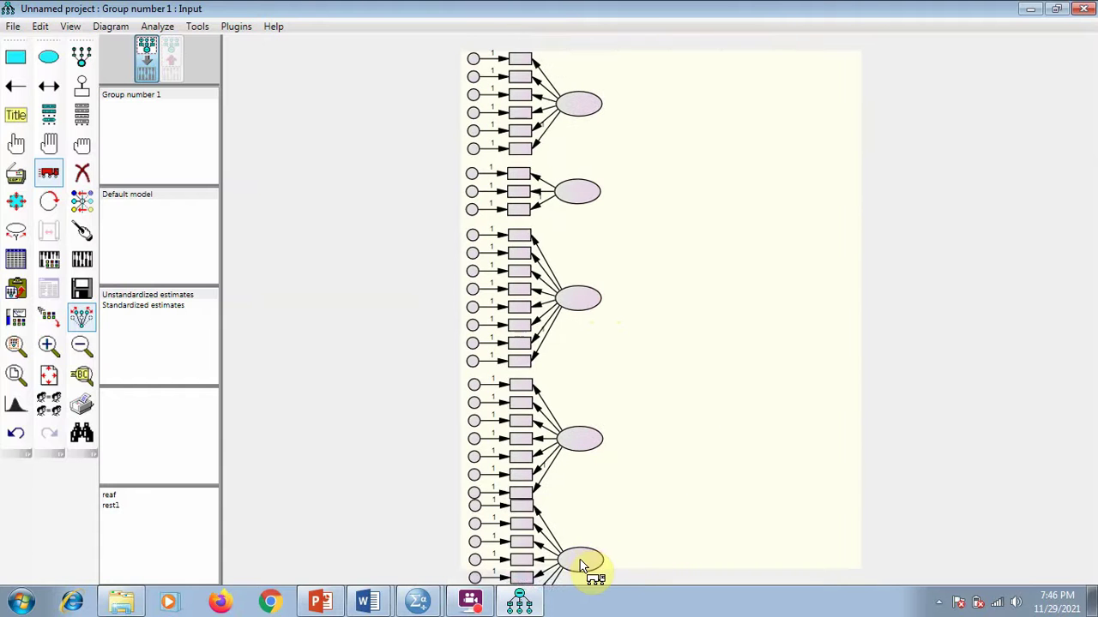
Resize the path diagram to fit the page.
left_click(47, 377)
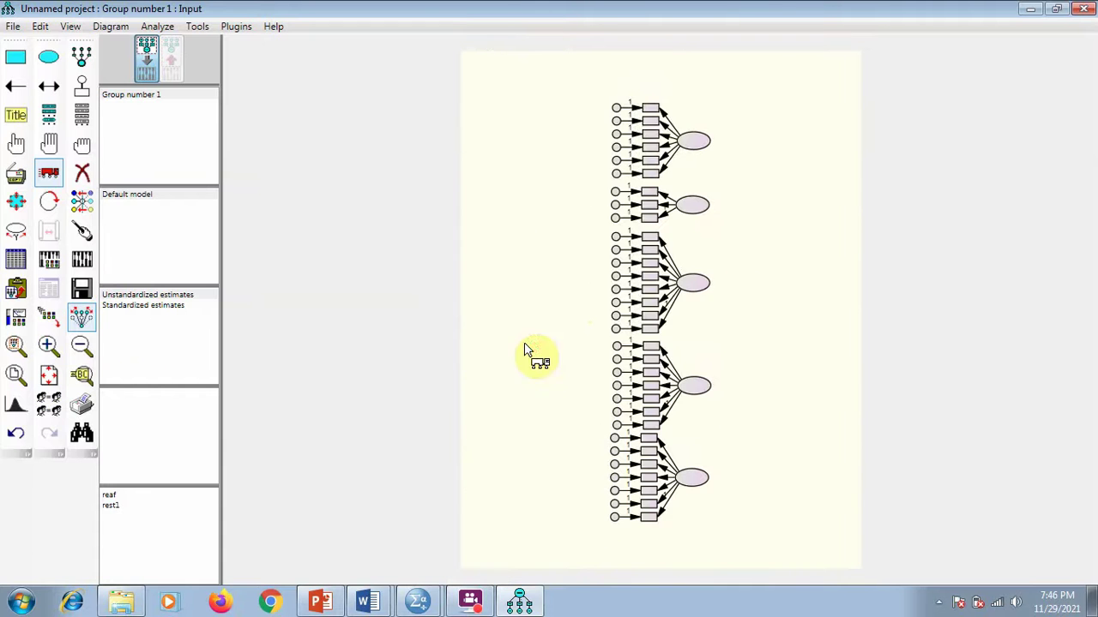
scroll(742, 290, "up", 2)
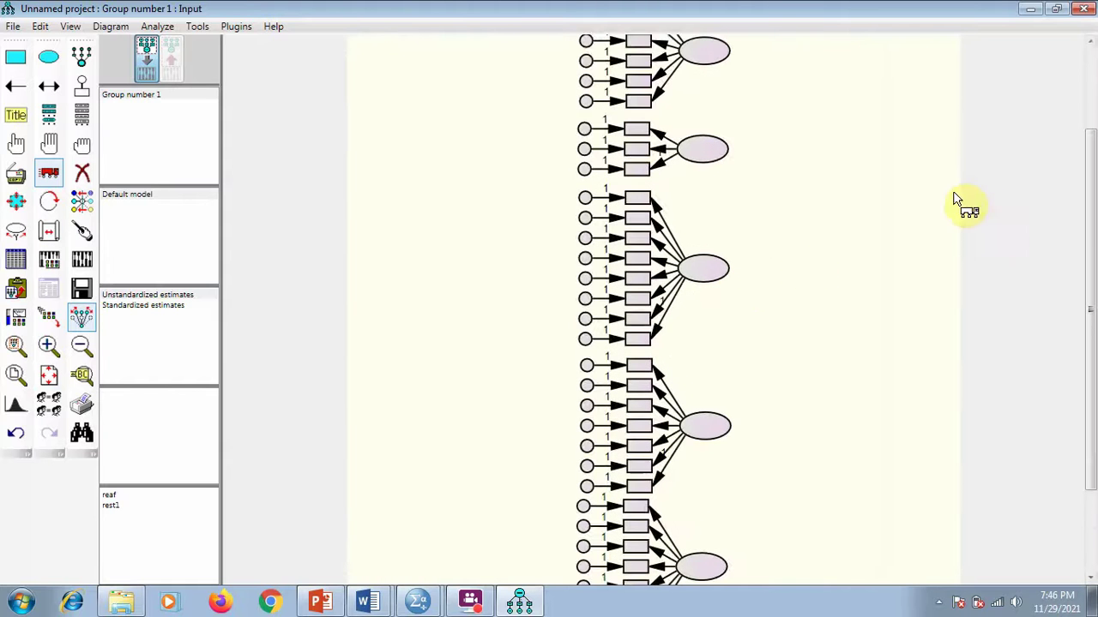
left_click_drag(1089, 233, 1089, 160)
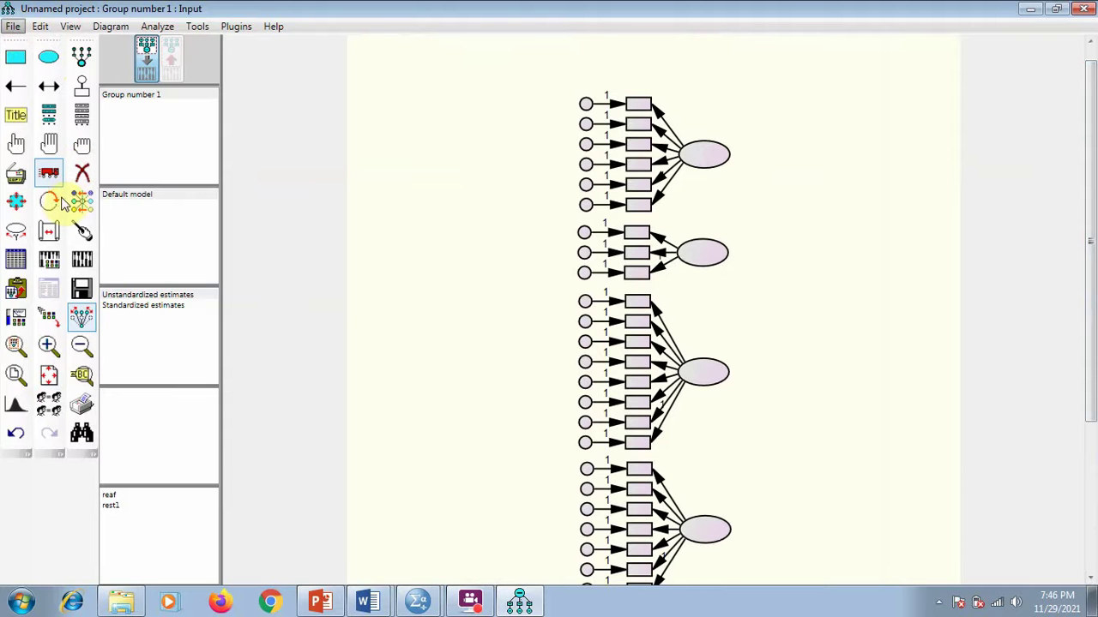
Open the data file selection for Group number 1, dismiss the entry point error and return to Amos.
key("ctrl+d")
left_click(418, 304)
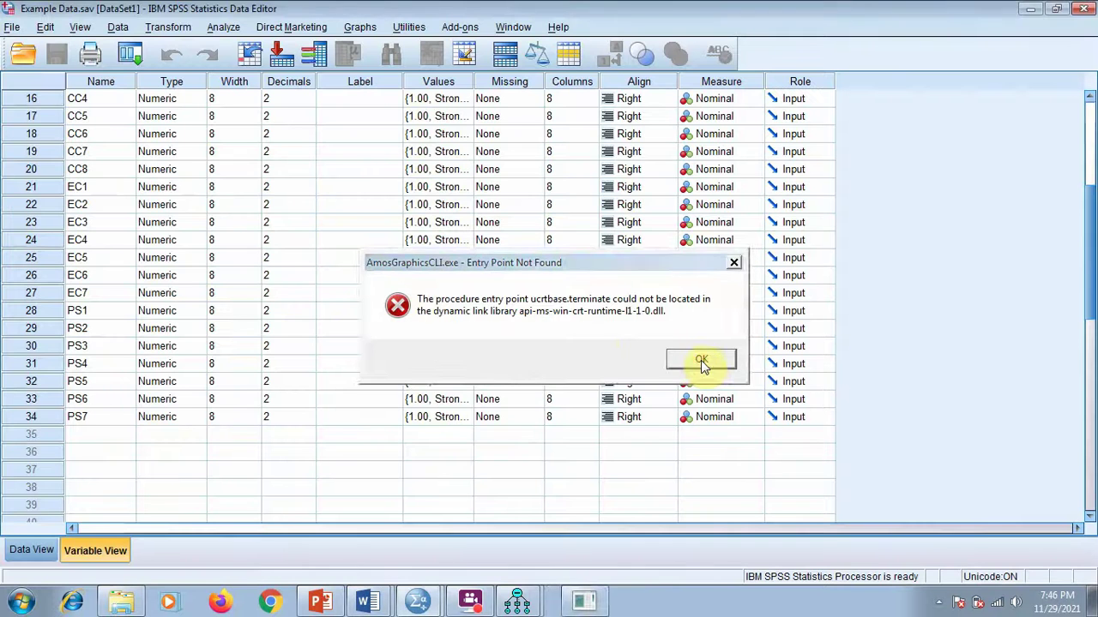
left_click(701, 360)
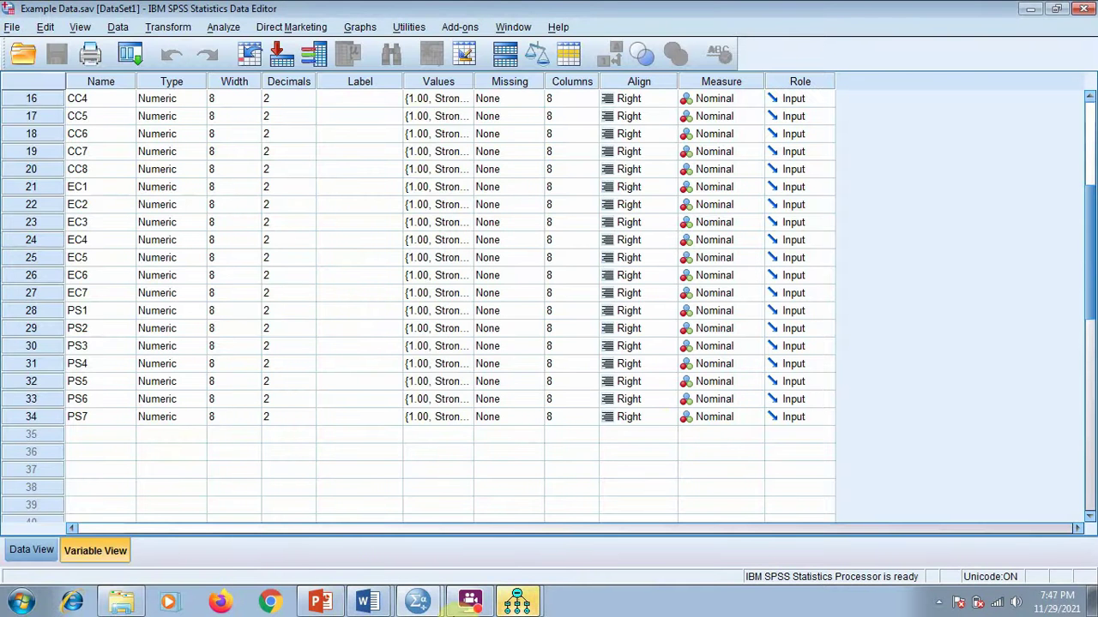
left_click(523, 605)
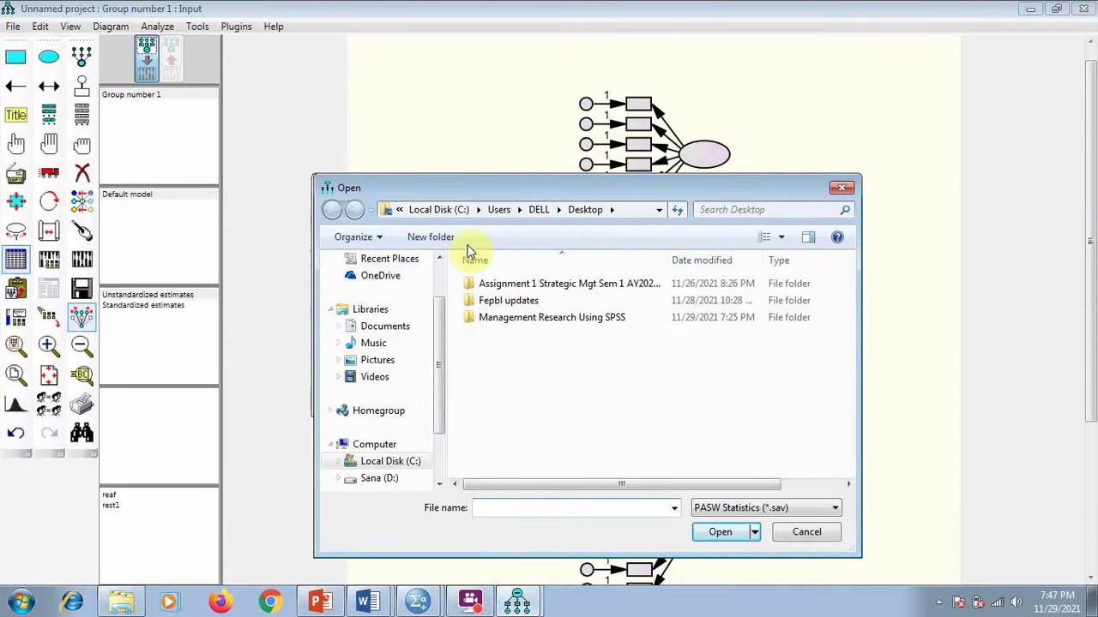
Browse to the SEM Course folder inside Trainings on the E: drive.
left_click(388, 478)
scroll(441, 437, "down", 1)
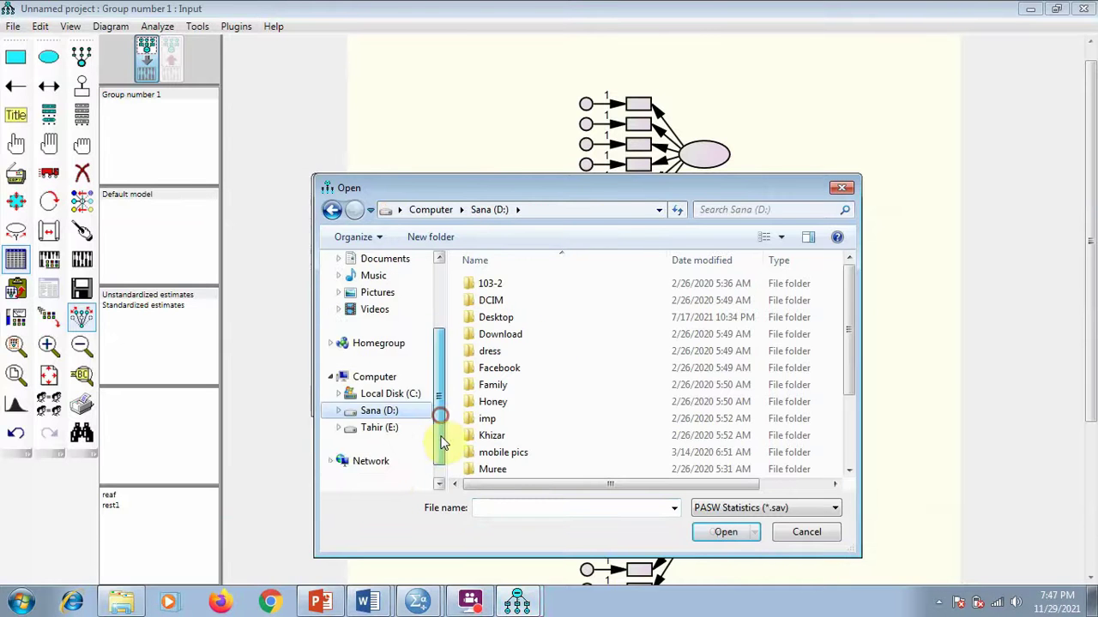
scroll(386, 455, "up", 1)
left_click(380, 461)
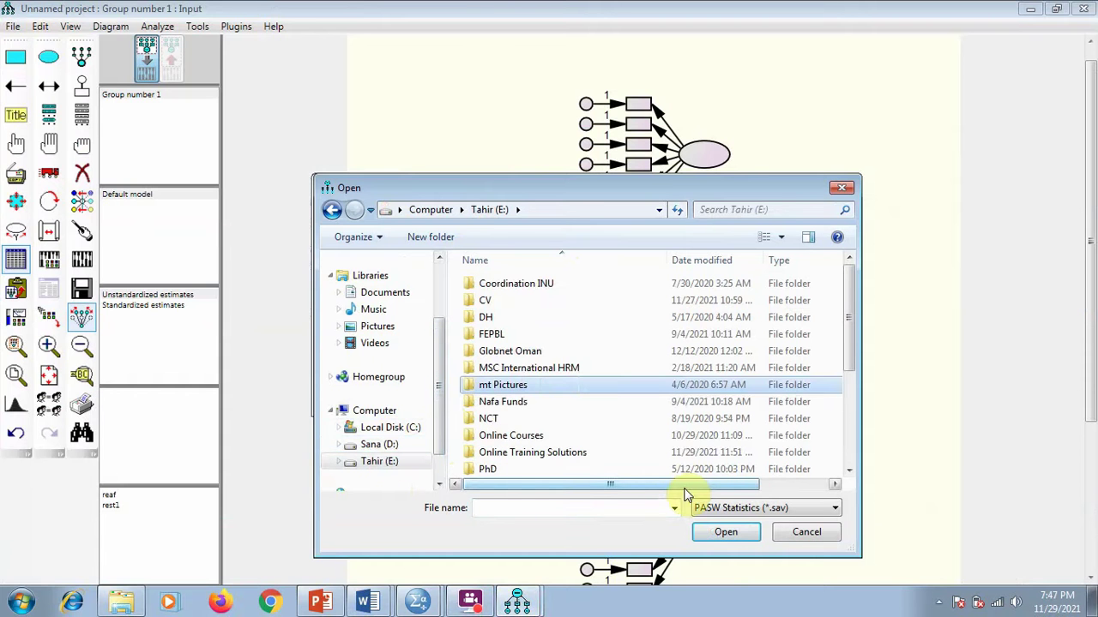
key("Down")
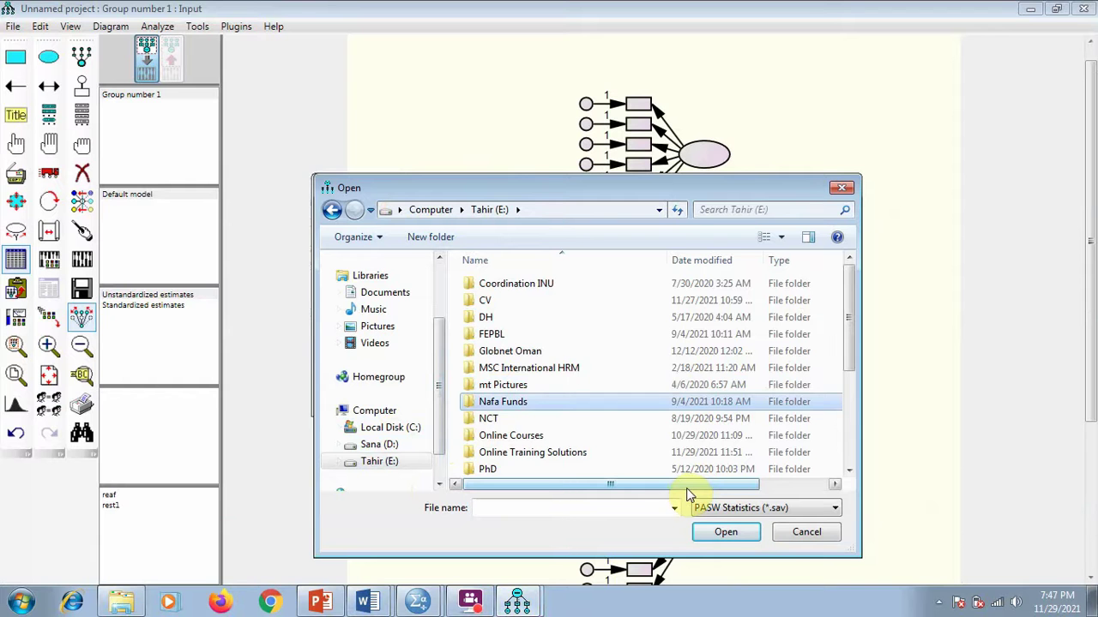
key("Down")
key("Down")
key("End")
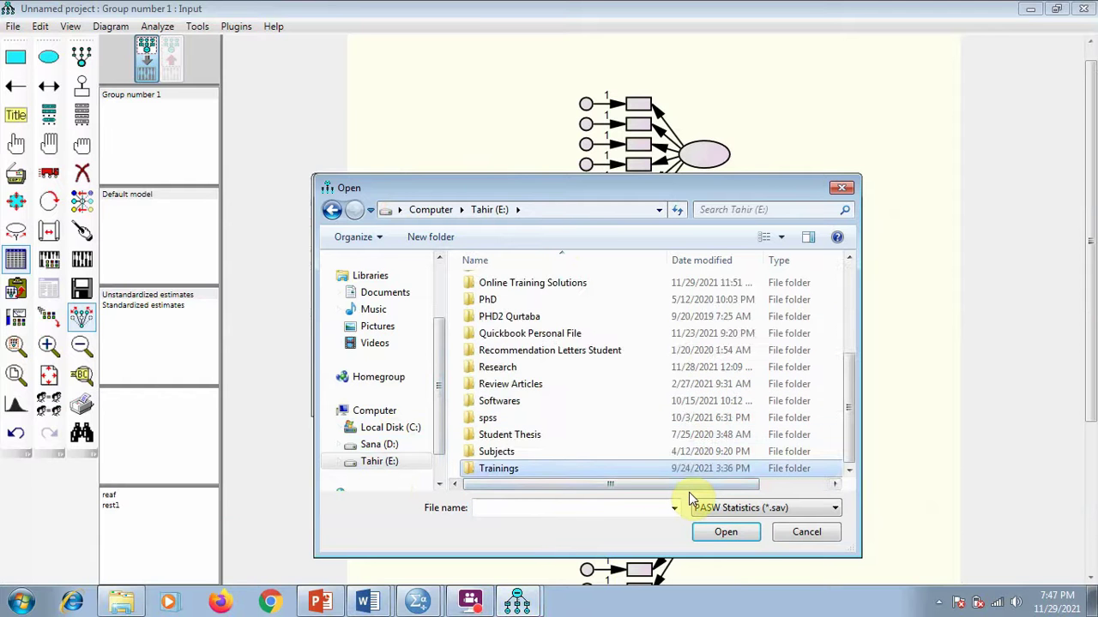
key("Return")
key("End")
key("Up")
key("Down")
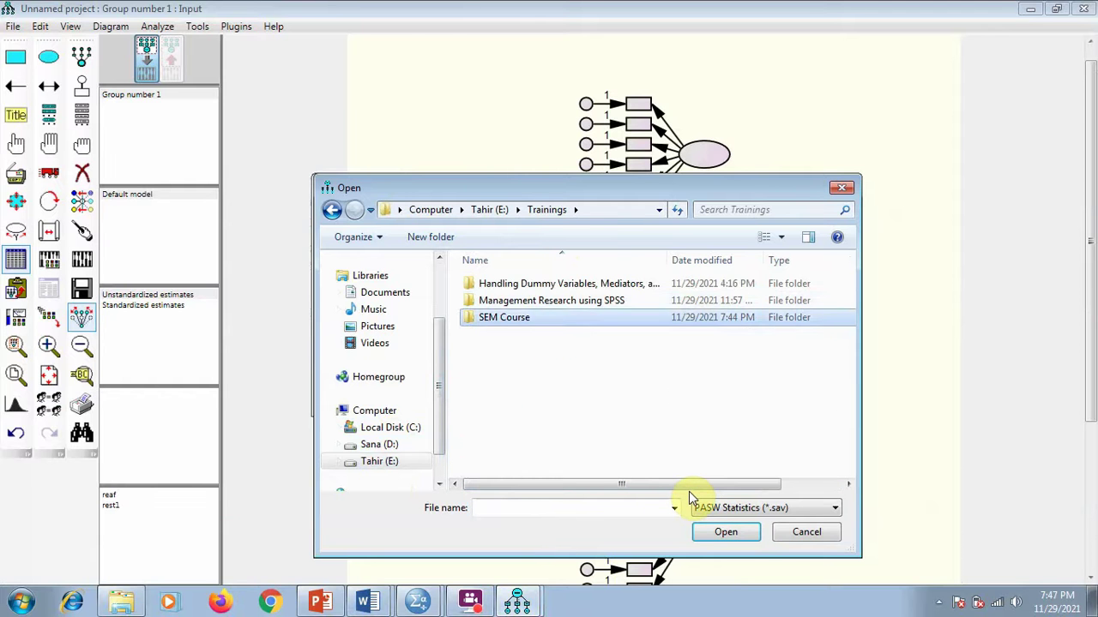
key("Return")
Attach the Example Data file to Group number 1 and accept the data file settings.
key("Down")
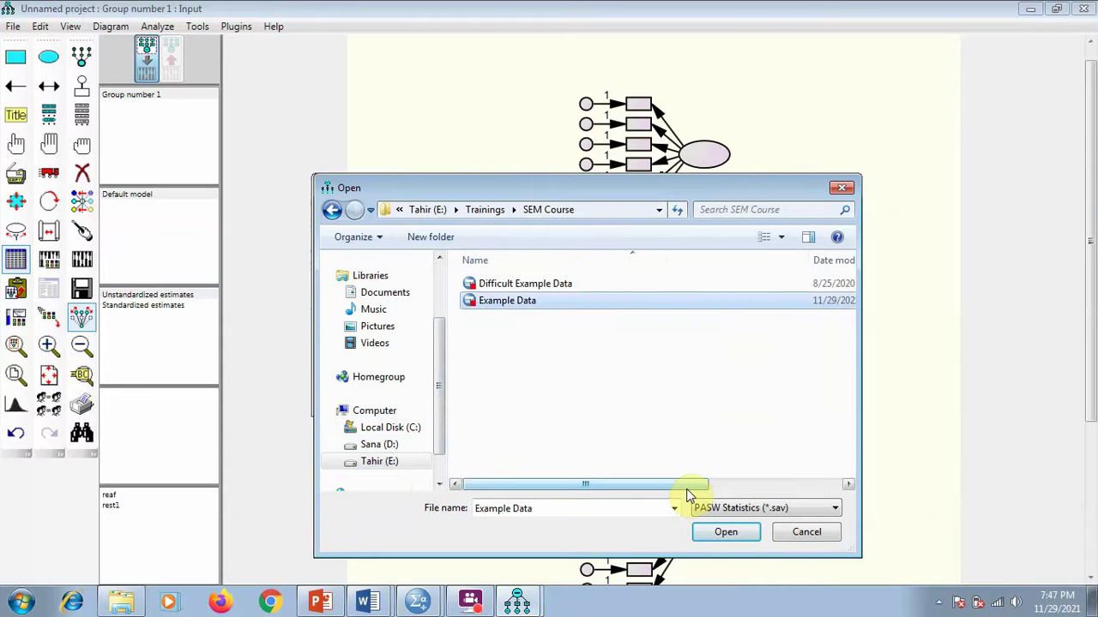
key("Return")
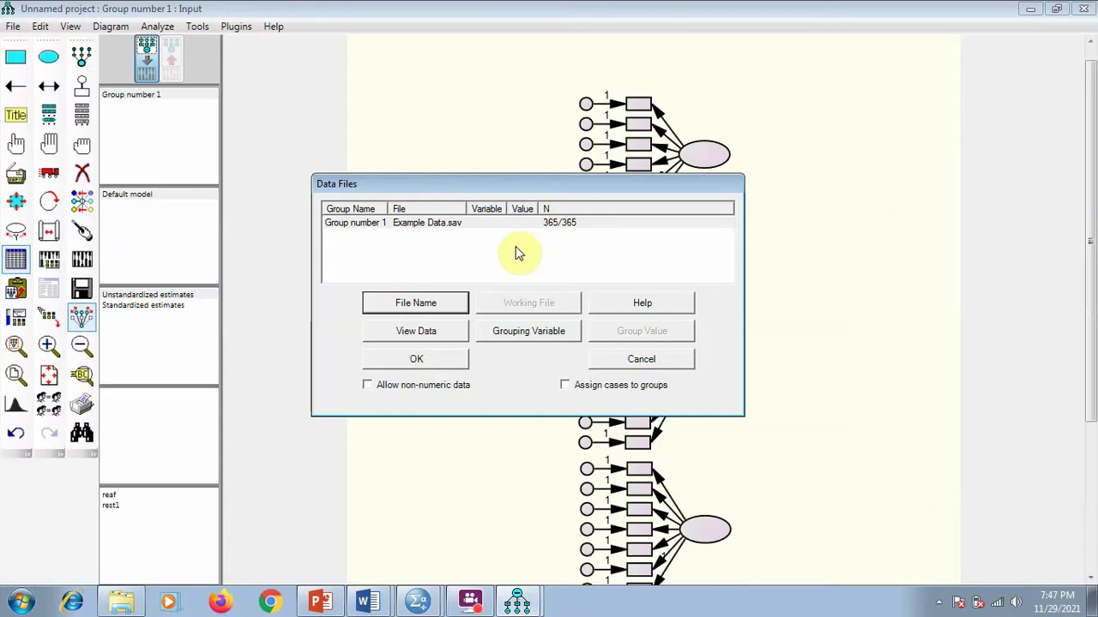
left_click(417, 360)
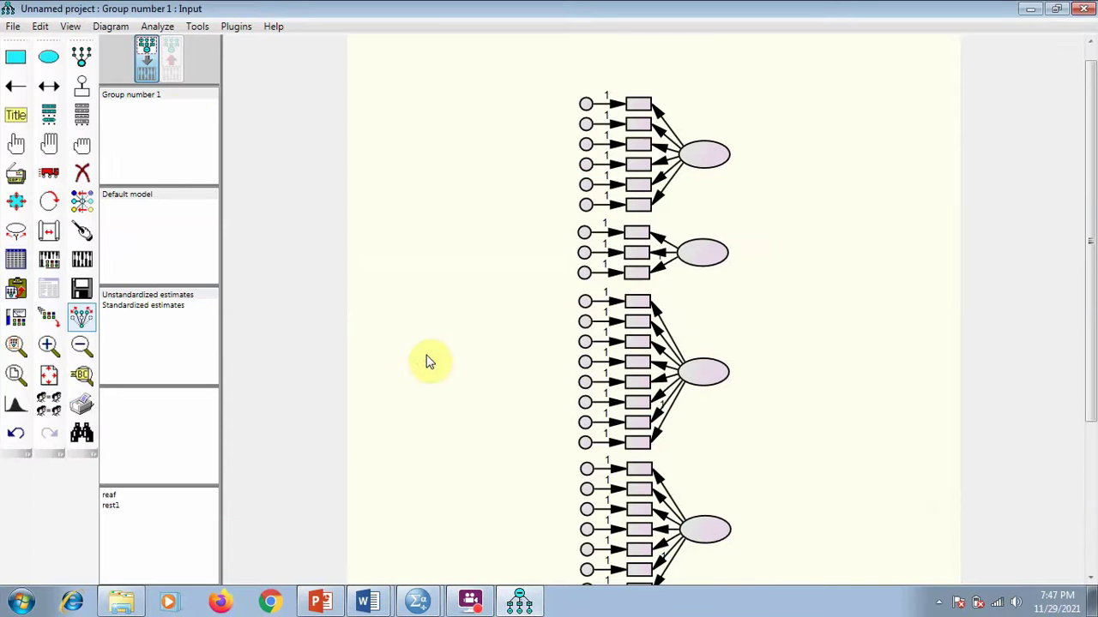
Start saving the project under a new name with the Desktop as its location.
left_click(13, 26)
left_click(19, 114)
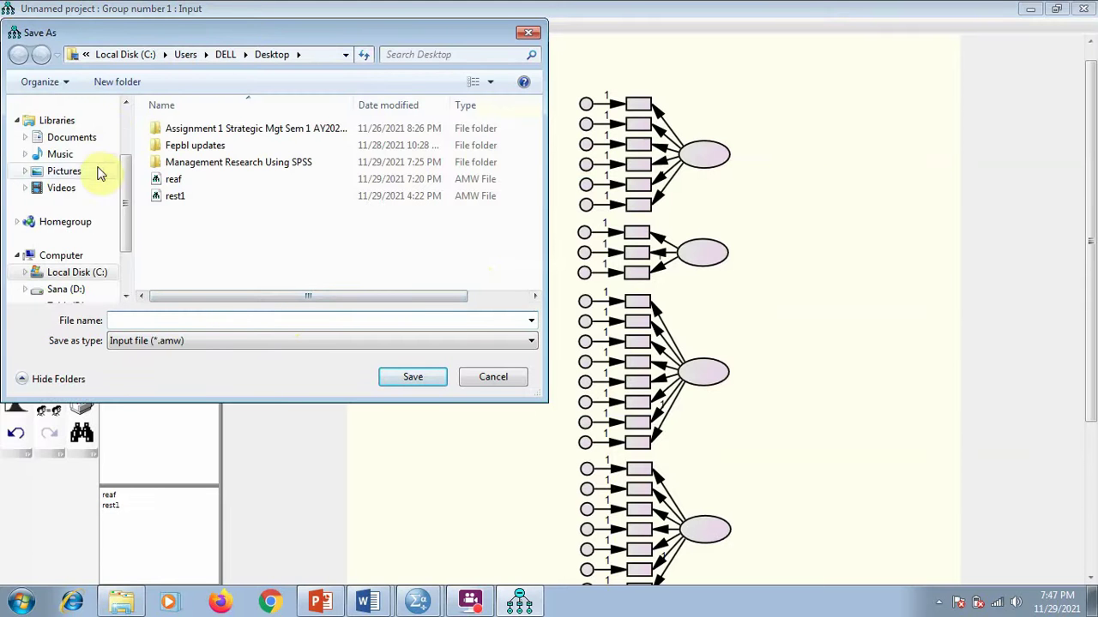
left_click_drag(126, 206, 126, 116)
left_click(64, 128)
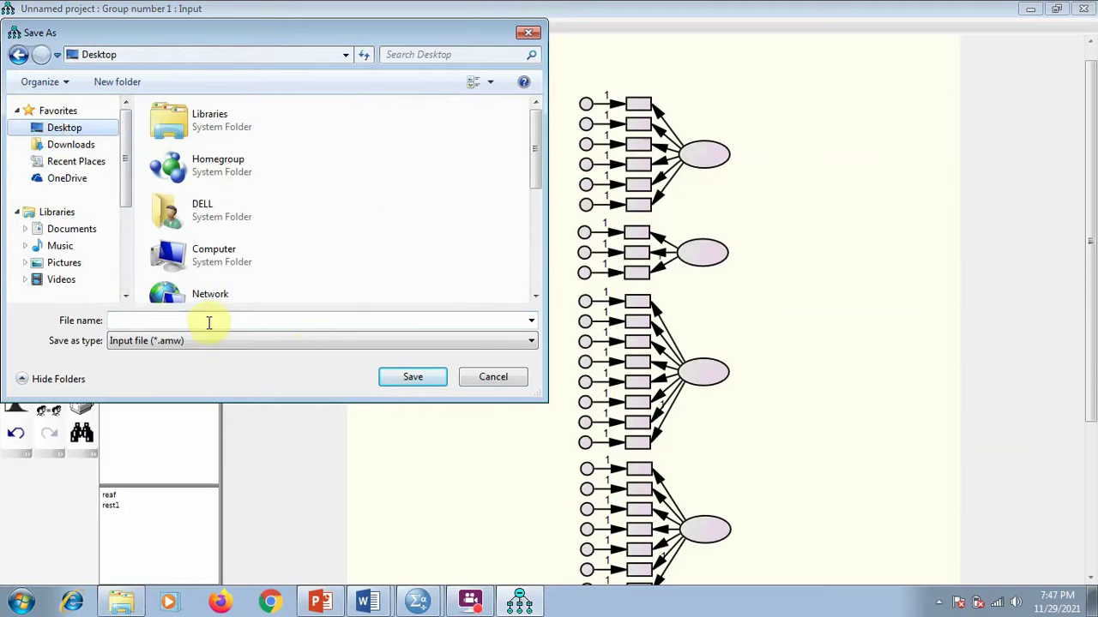
left_click(194, 319)
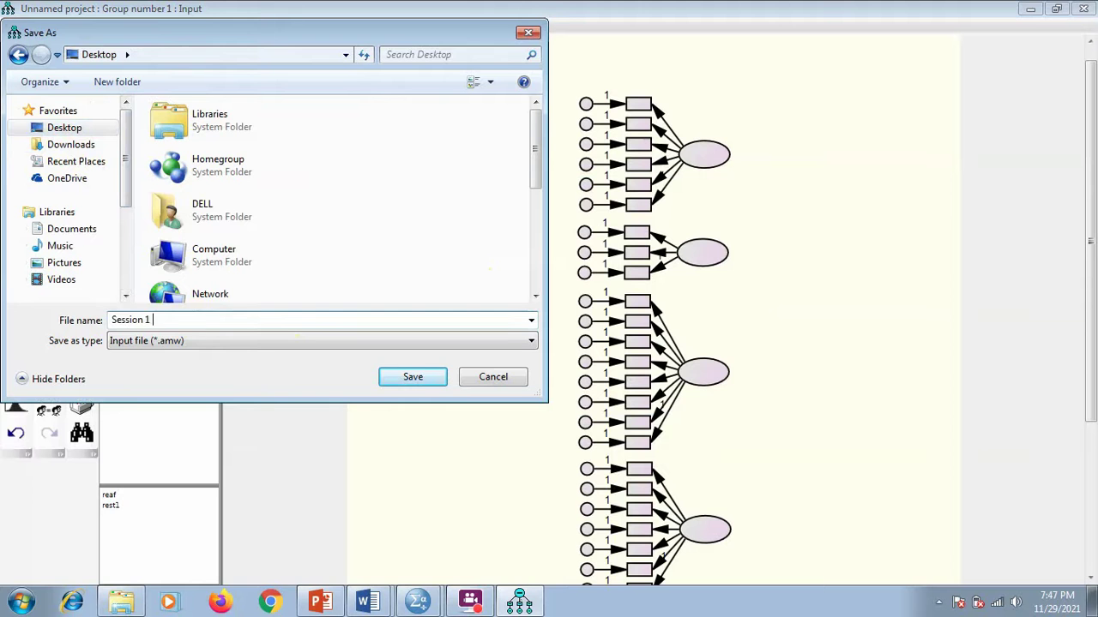
type("Result")
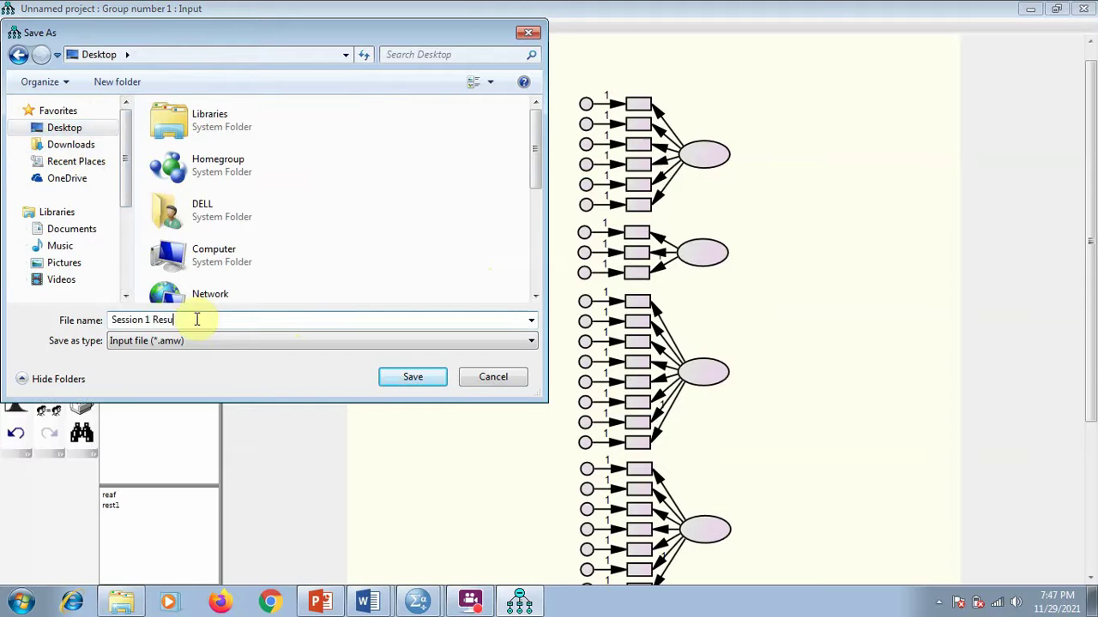
key("BackSpace")
key("BackSpace")
key("BackSpace")
key("BackSpace")
key("BackSpace")
key("BackSpace")
key("BackSpace")
key("BackSpace")
key("BackSpace")
key("BackSpace")
key("BackSpace")
key("BackSpace")
key("BackSpace")
key("BackSpace")
Name the project file CFA Practice and save it.
type("CFA ")
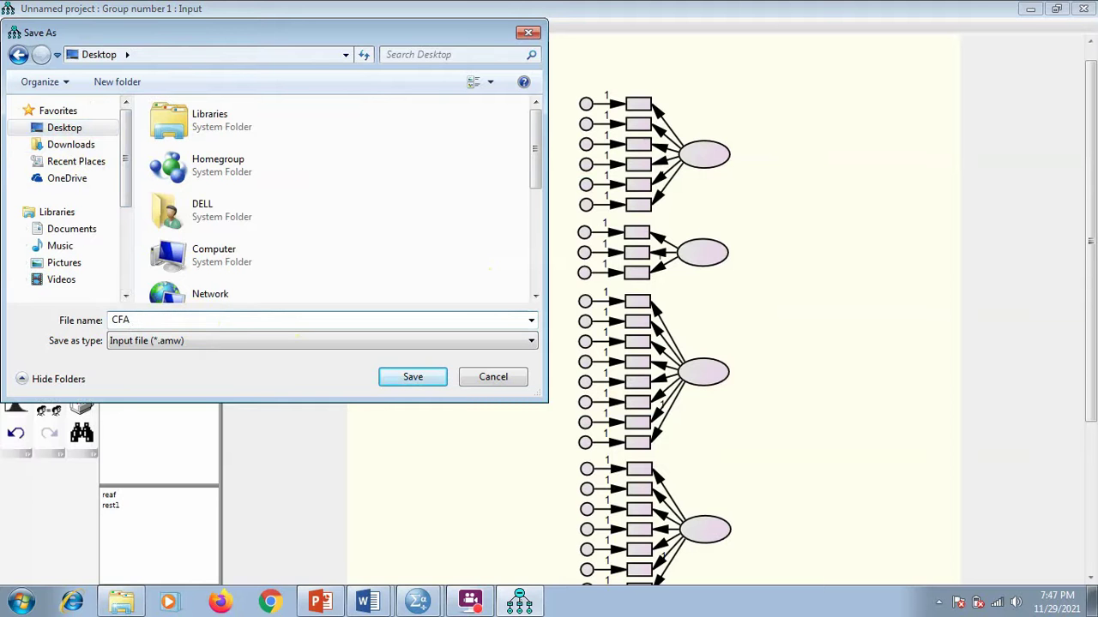
type("Practice")
left_click(421, 380)
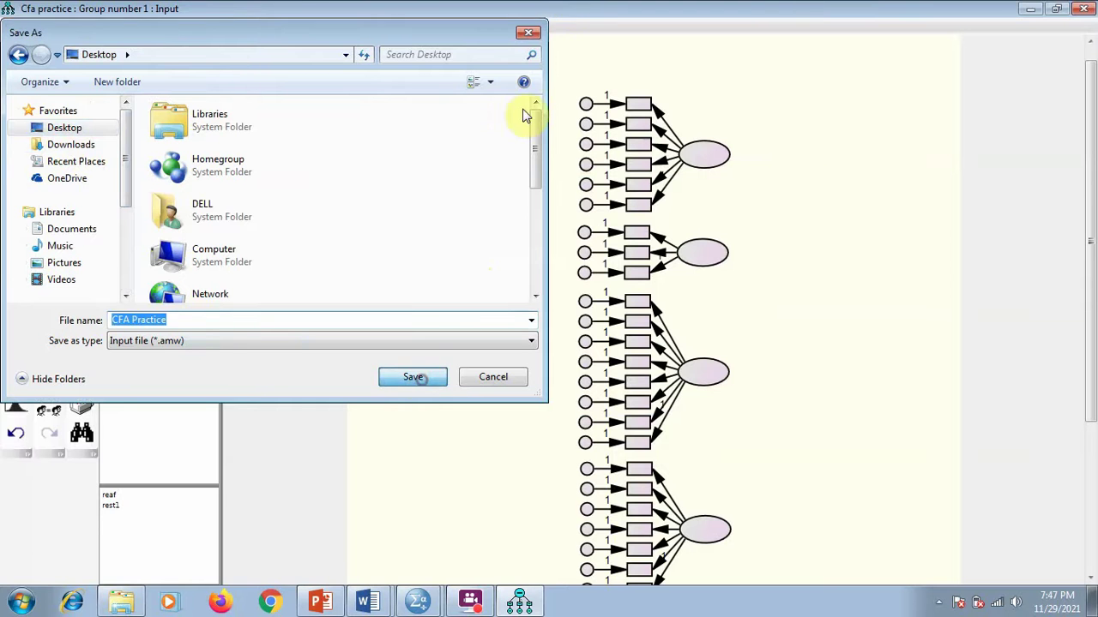
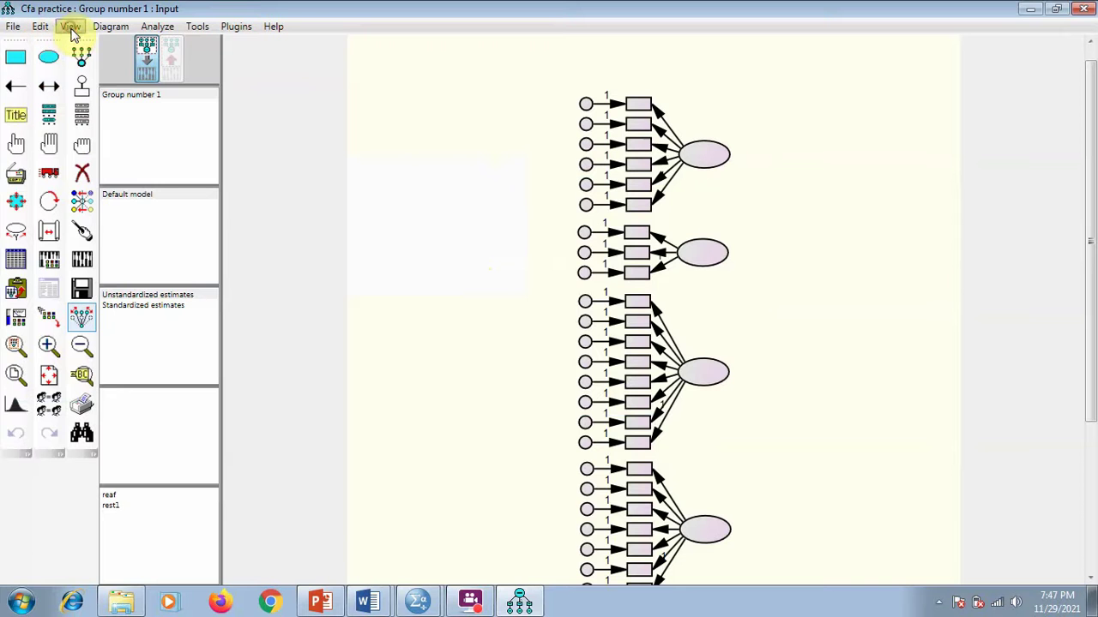
List the dataset variables in Amos and compare them with the variable and data views of the SPSS file.
key("ctrl+shift+d")
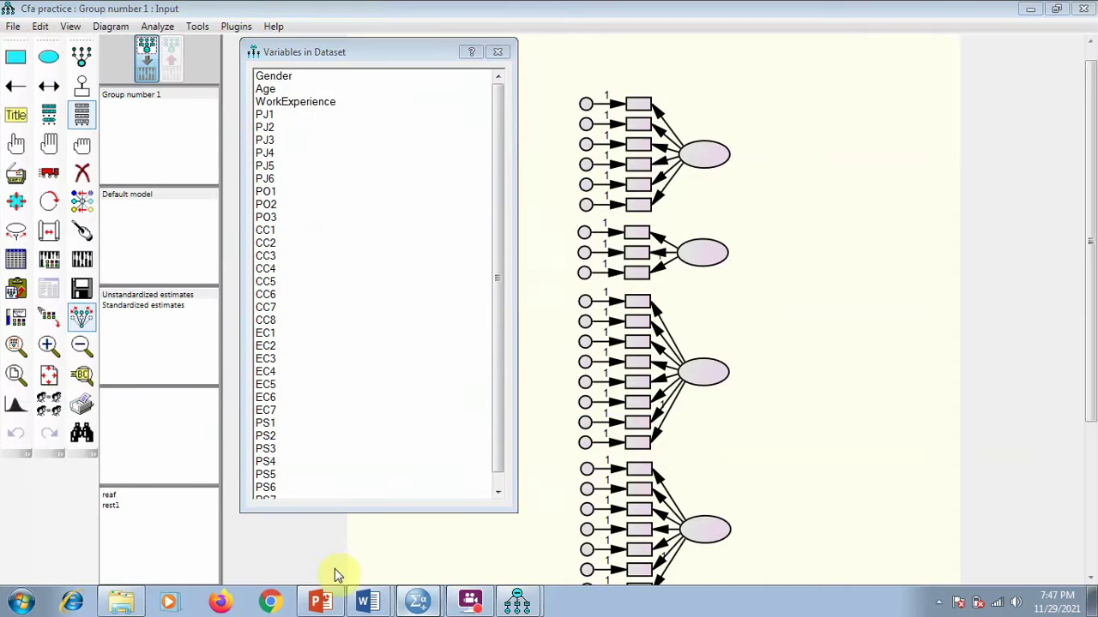
key("alt+Tab")
scroll(79, 222, "up", 5)
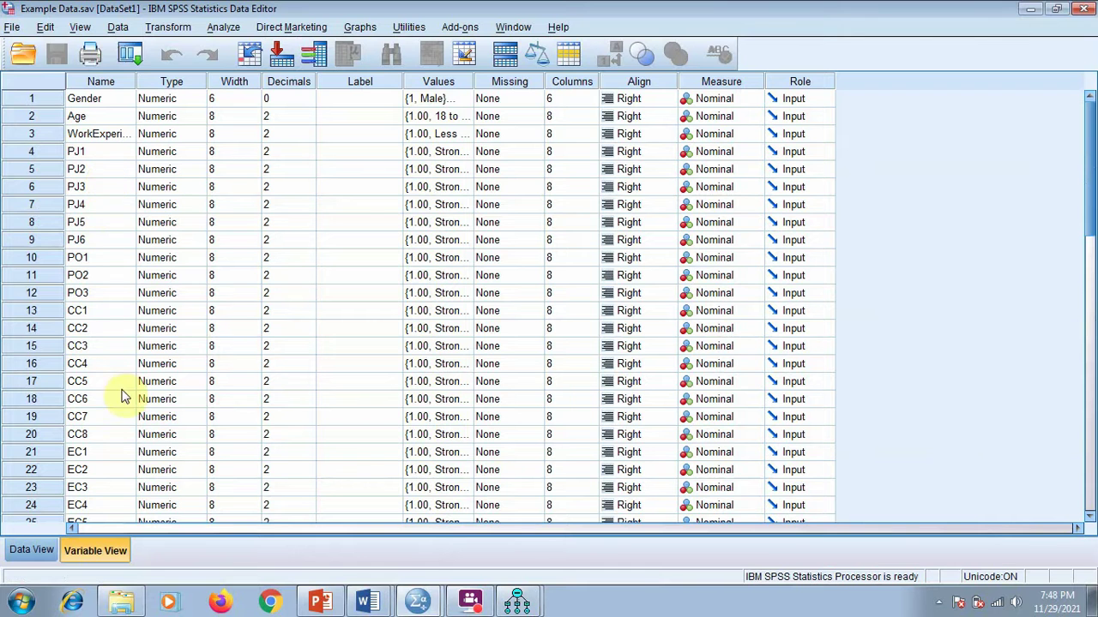
left_click(31, 550)
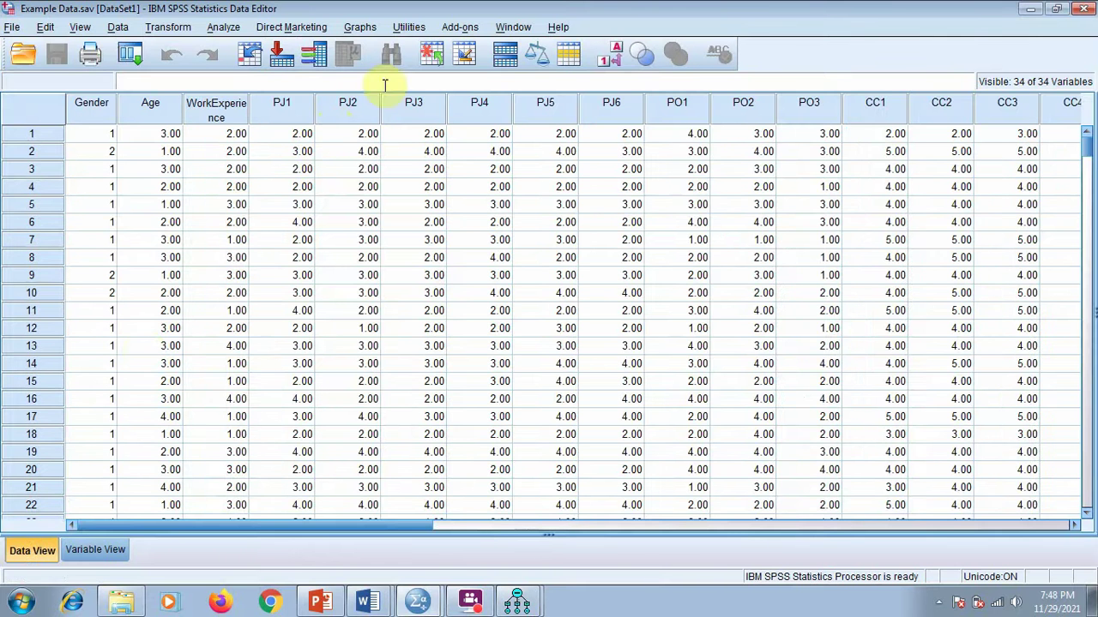
left_click(96, 550)
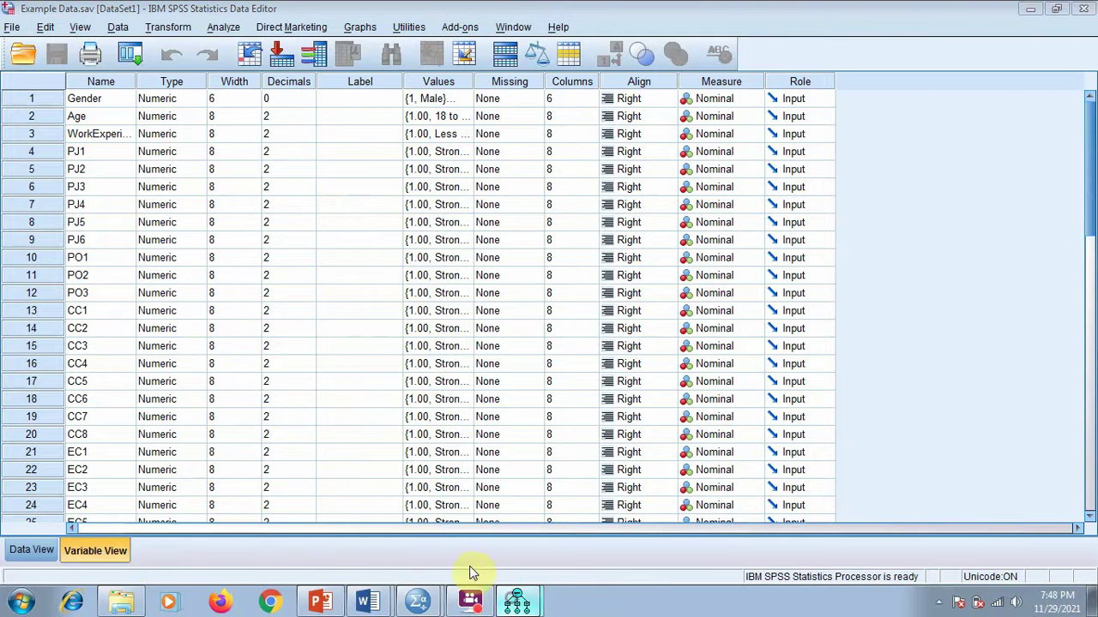
Back in Amos, assign PJ1 to PJ6 in order to the six indicators of the first latent variable.
key("alt+Tab")
left_click_drag(281, 114, 635, 115)
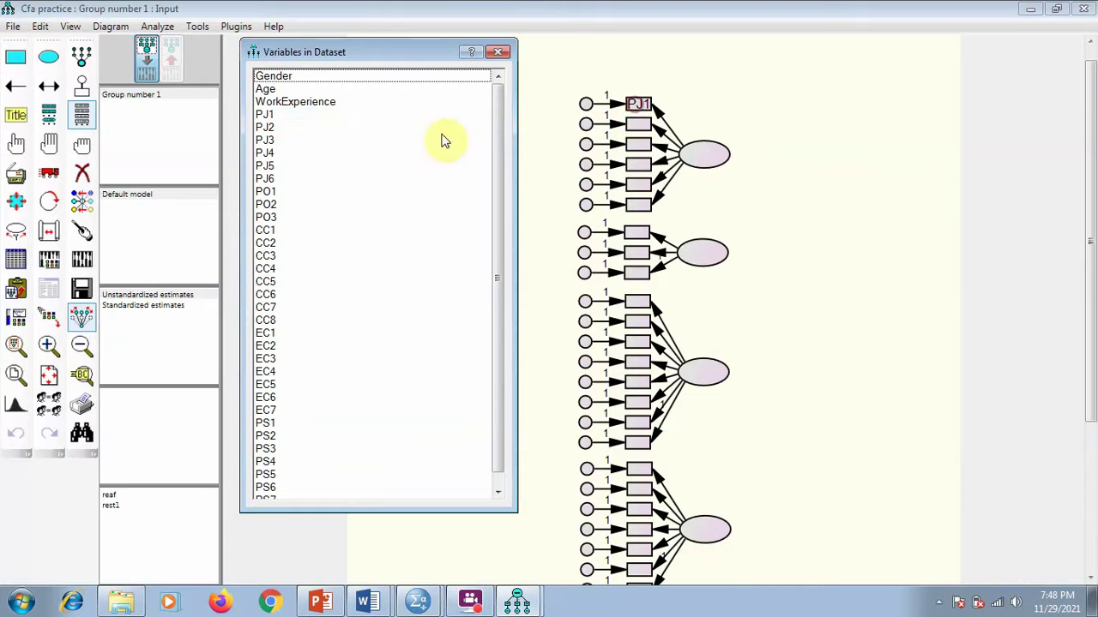
left_click_drag(273, 129, 639, 126)
left_click_drag(287, 142, 637, 147)
left_click_drag(320, 154, 636, 171)
left_click_drag(289, 165, 635, 194)
left_click_drag(291, 179, 633, 213)
Assign PO1, PO2 and PO3 to the three indicators of the second latent variable.
left_click_drag(284, 192, 635, 233)
left_click_drag(277, 206, 635, 257)
left_click_drag(268, 218, 635, 277)
Assign CC1, CC2, CC4, CC3, CC5, CC6, CC7 and CC8, in that order, to the eight indicators of the third latent variable.
left_click_drag(283, 230, 630, 315)
left_click_drag(282, 243, 642, 322)
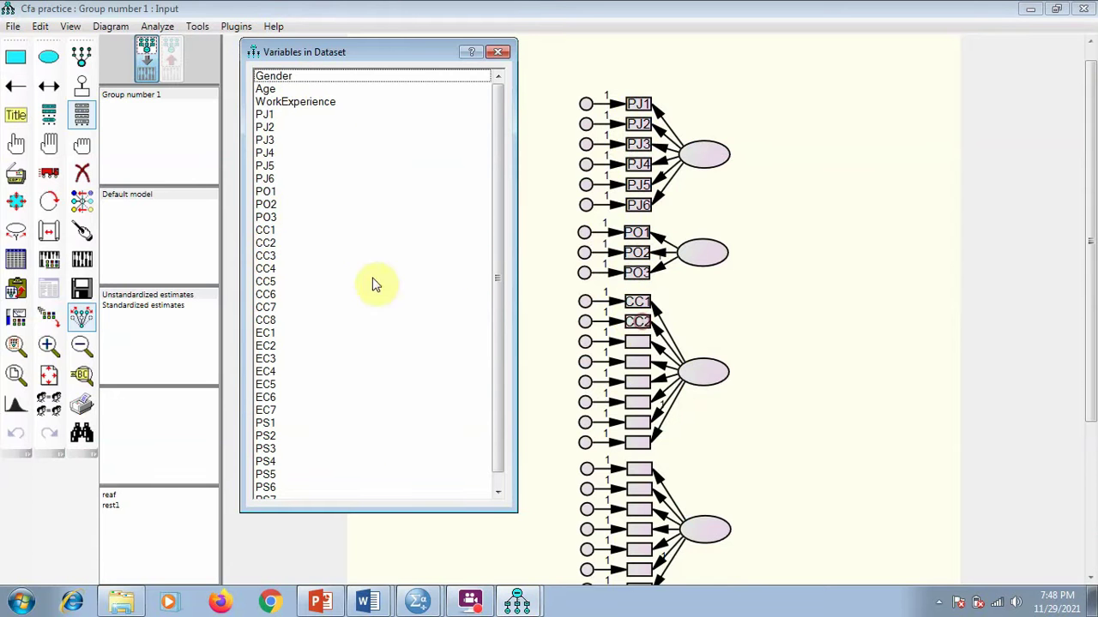
left_click_drag(281, 273, 637, 348)
left_click_drag(267, 255, 630, 363)
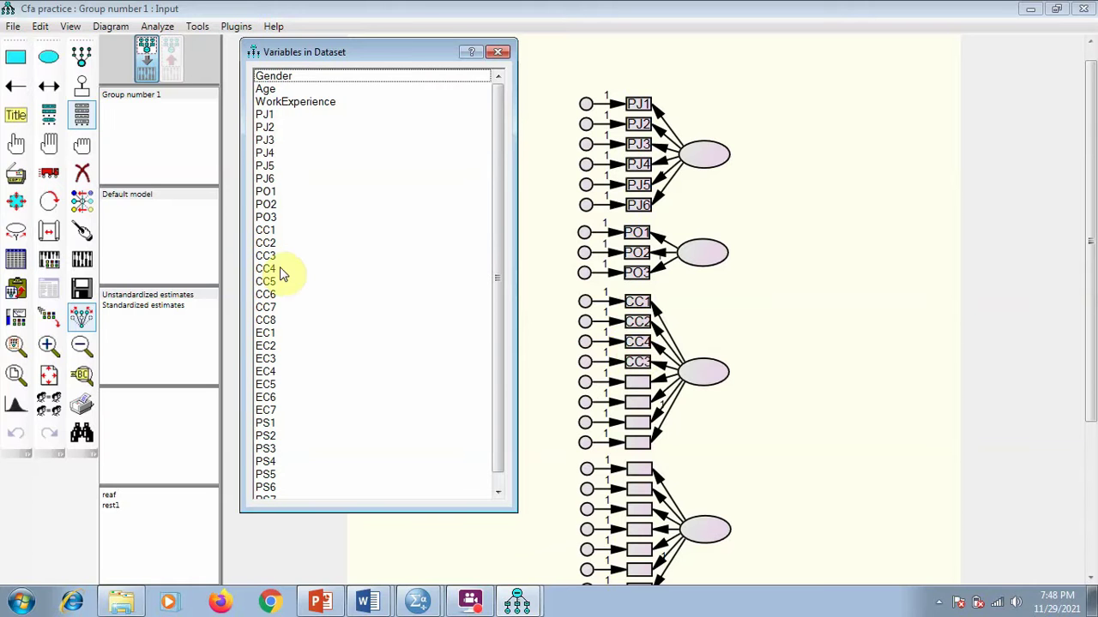
left_click_drag(282, 285, 639, 383)
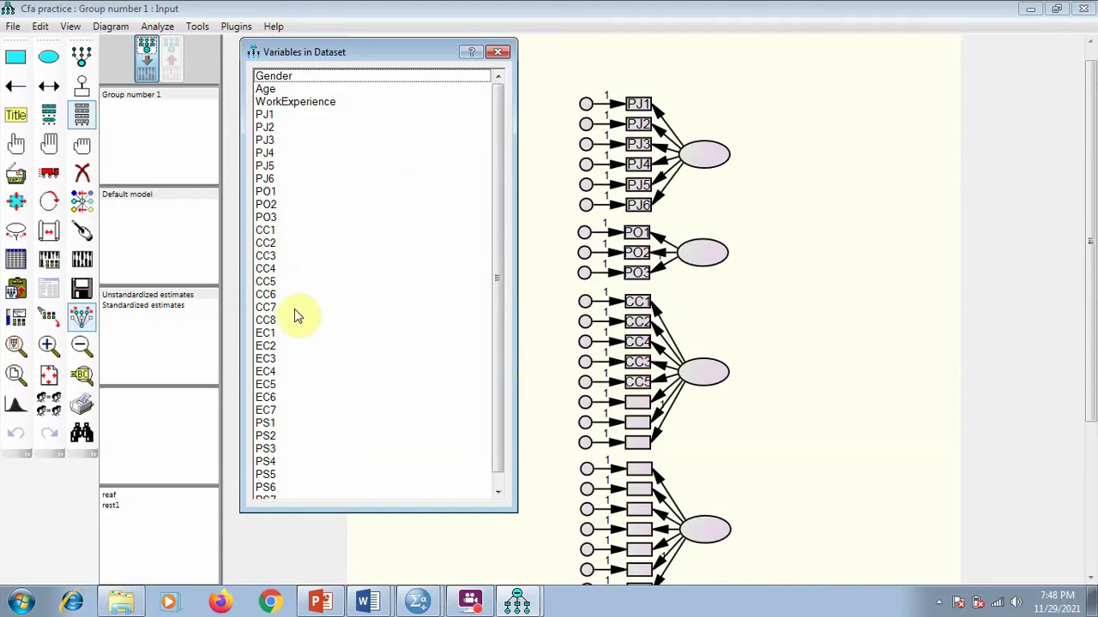
left_click_drag(291, 302, 639, 412)
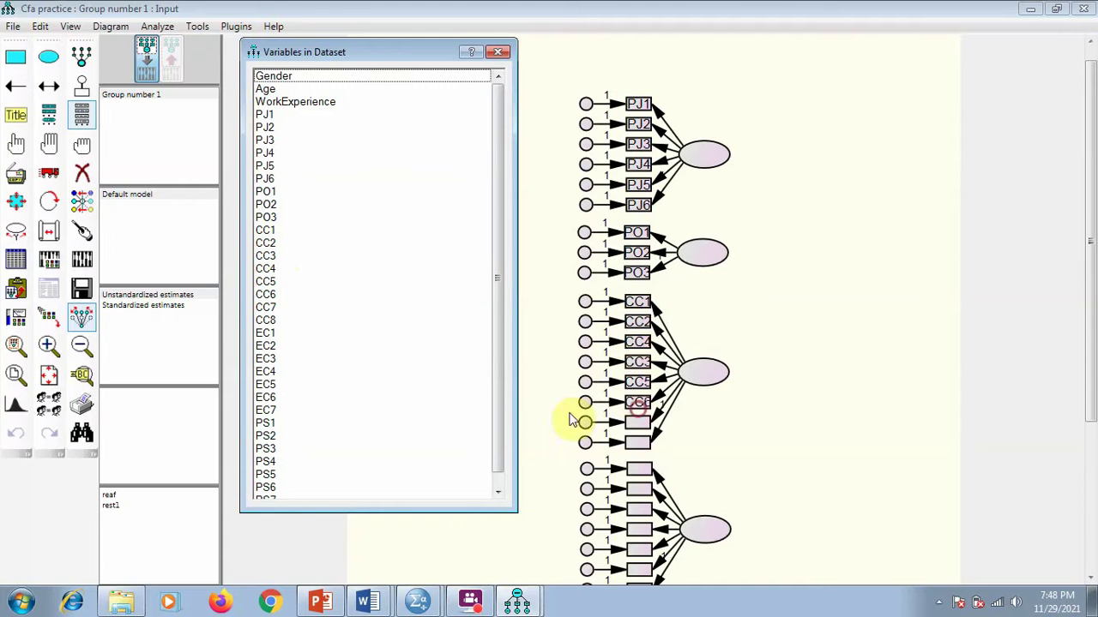
left_click_drag(269, 308, 639, 425)
left_click_drag(277, 319, 639, 449)
Assign EC1 to EC7 in order to the seven indicators of the fourth latent variable.
left_click(837, 421)
left_click_drag(1090, 380, 1086, 452)
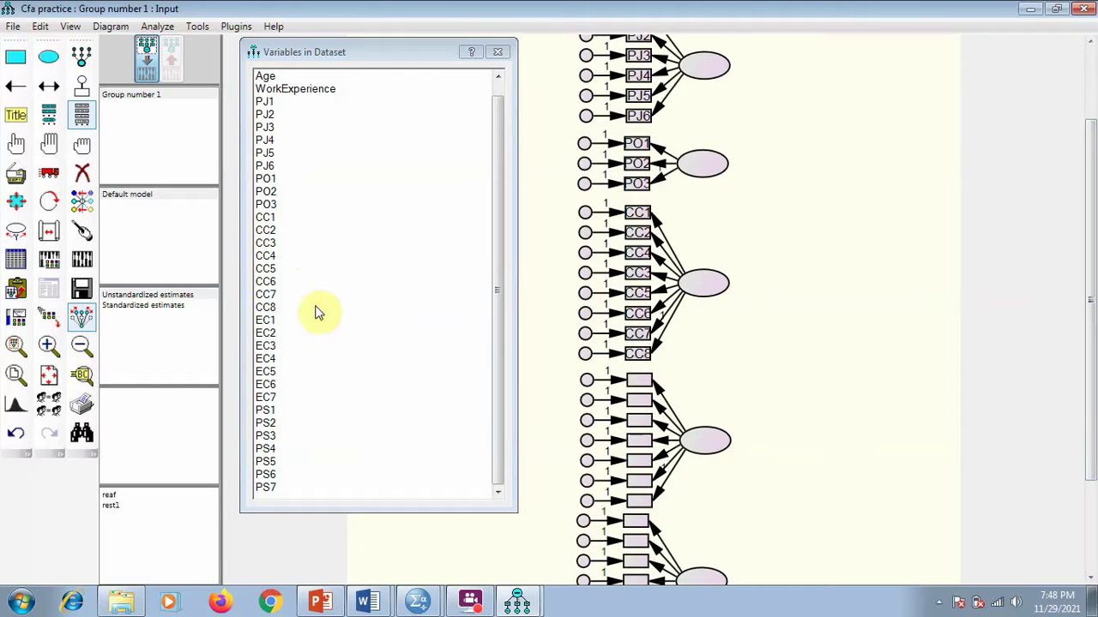
left_click_drag(276, 319, 618, 337)
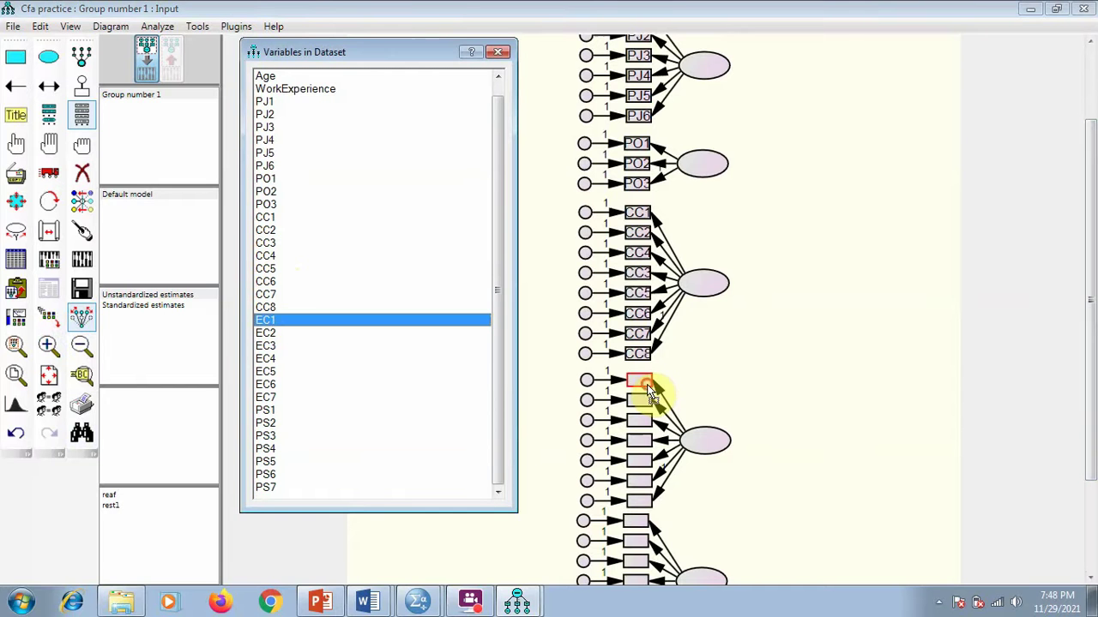
left_click_drag(649, 390, 649, 390)
left_click_drag(276, 345, 639, 409)
left_click_drag(283, 359, 639, 426)
left_click_drag(272, 374, 642, 446)
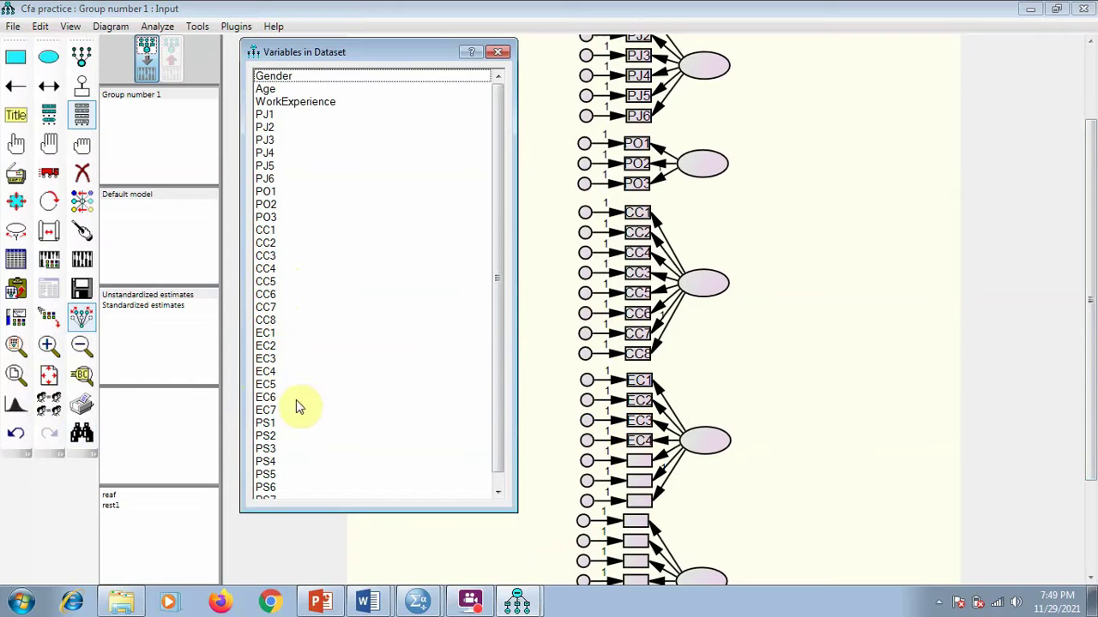
left_click_drag(283, 386, 514, 445)
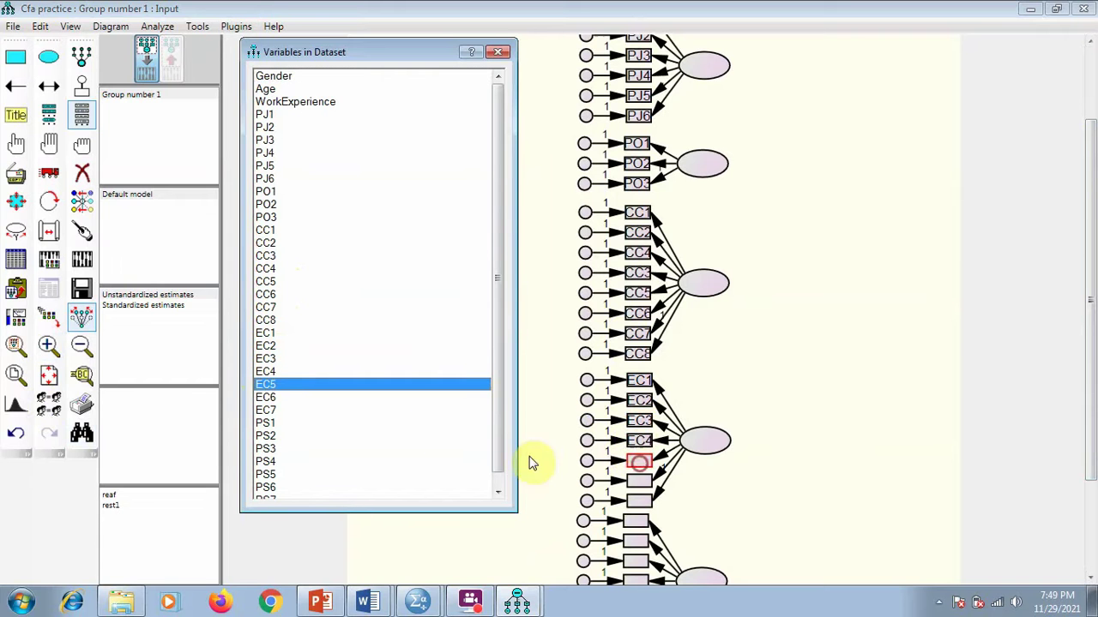
left_click_drag(640, 464, 639, 464)
left_click_drag(270, 398, 479, 452)
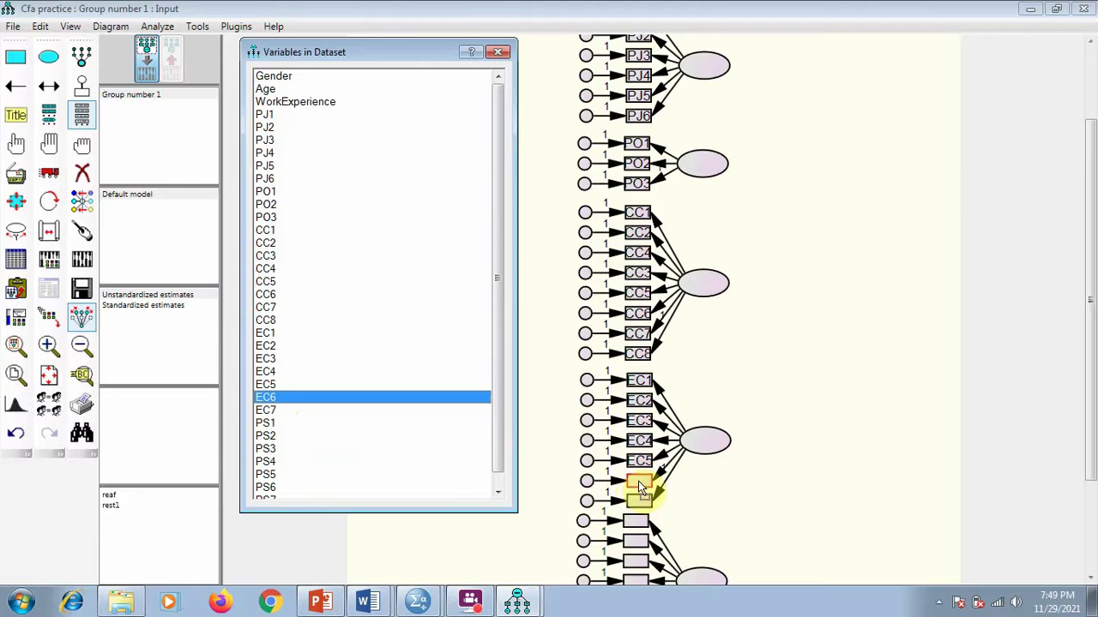
left_click_drag(631, 484, 640, 486)
left_click_drag(266, 410, 645, 508)
Assign PS1 to PS7 in order to the seven indicators of the fifth latent variable and close the dataset variable list.
left_click_drag(1093, 435, 1093, 545)
left_click(269, 411)
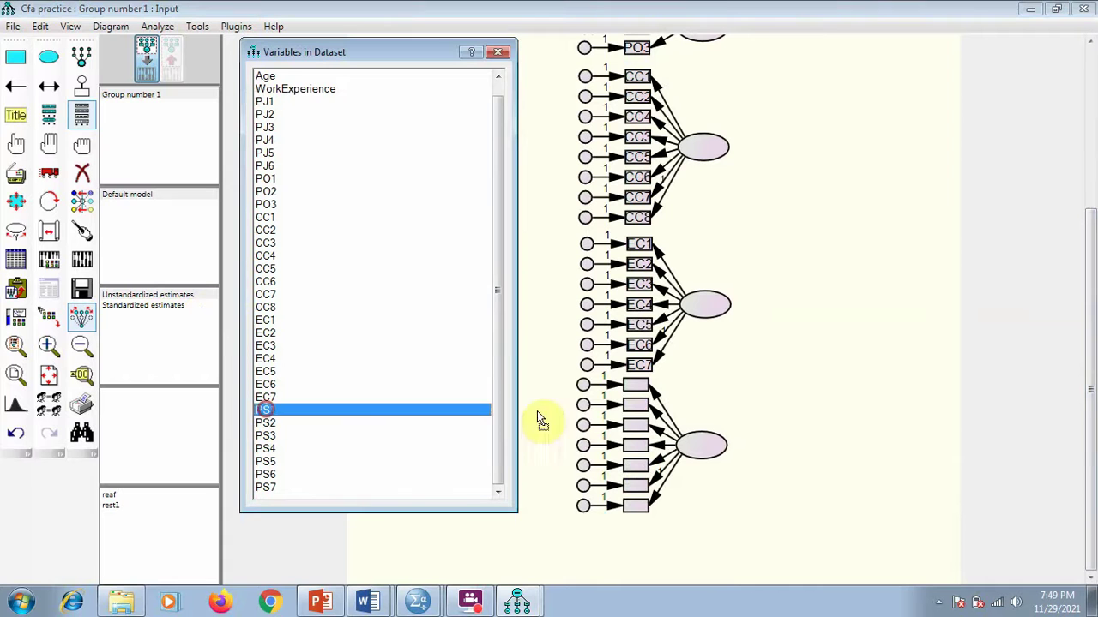
left_click_drag(611, 403, 626, 386)
left_click_drag(273, 437, 638, 411)
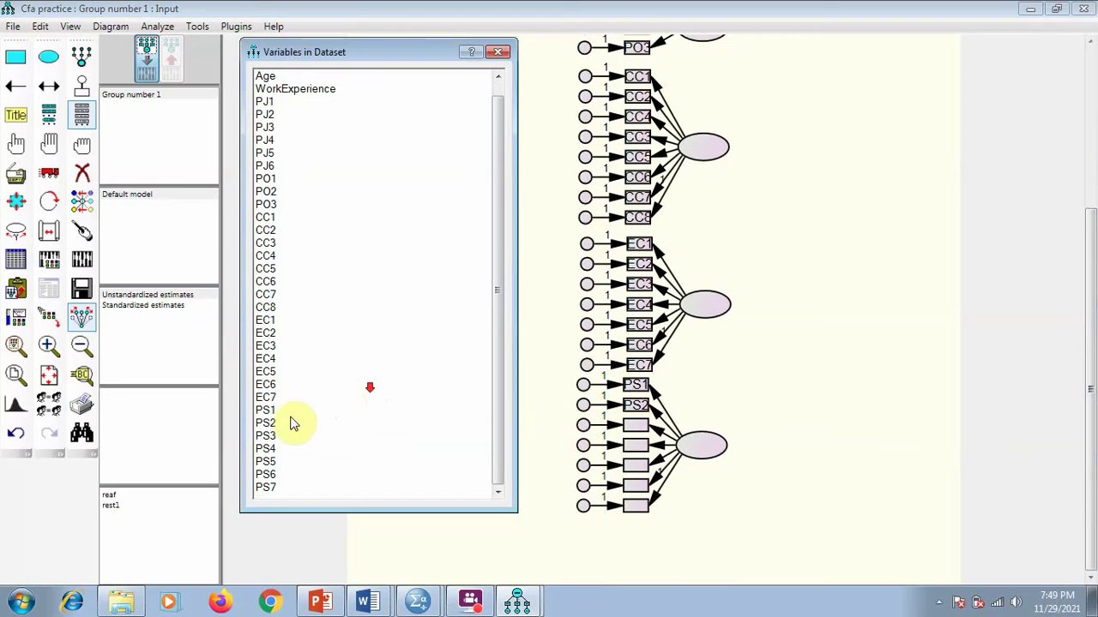
left_click_drag(289, 441, 638, 429)
left_click_drag(281, 450, 639, 445)
left_click_drag(287, 460, 631, 468)
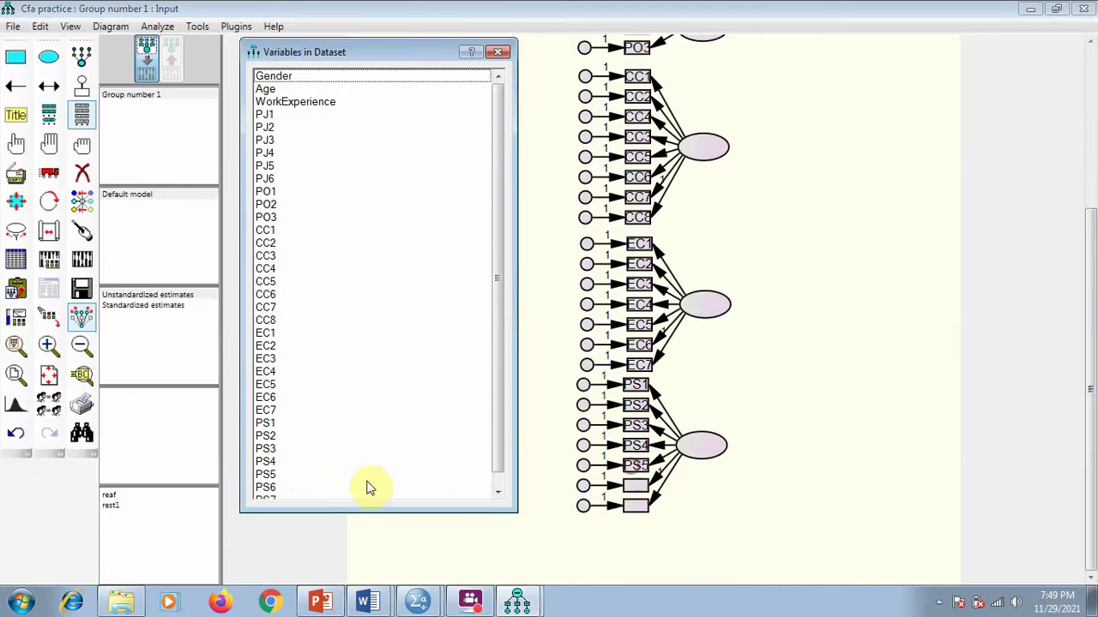
left_click_drag(286, 477, 635, 487)
left_click_drag(291, 486, 635, 511)
left_click(498, 51)
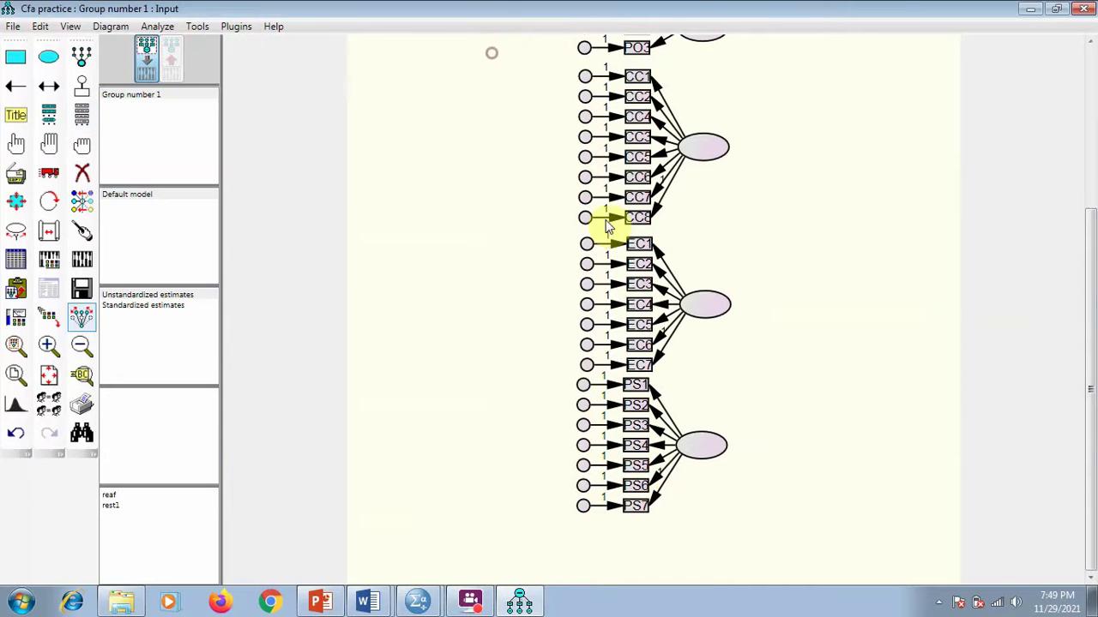
Name the latent variable of the PJ items PersonJobFit.
scroll(676, 252, "up", 1)
scroll(938, 262, "down", 1)
left_click_drag(1093, 368, 1086, 233)
double_click(699, 115)
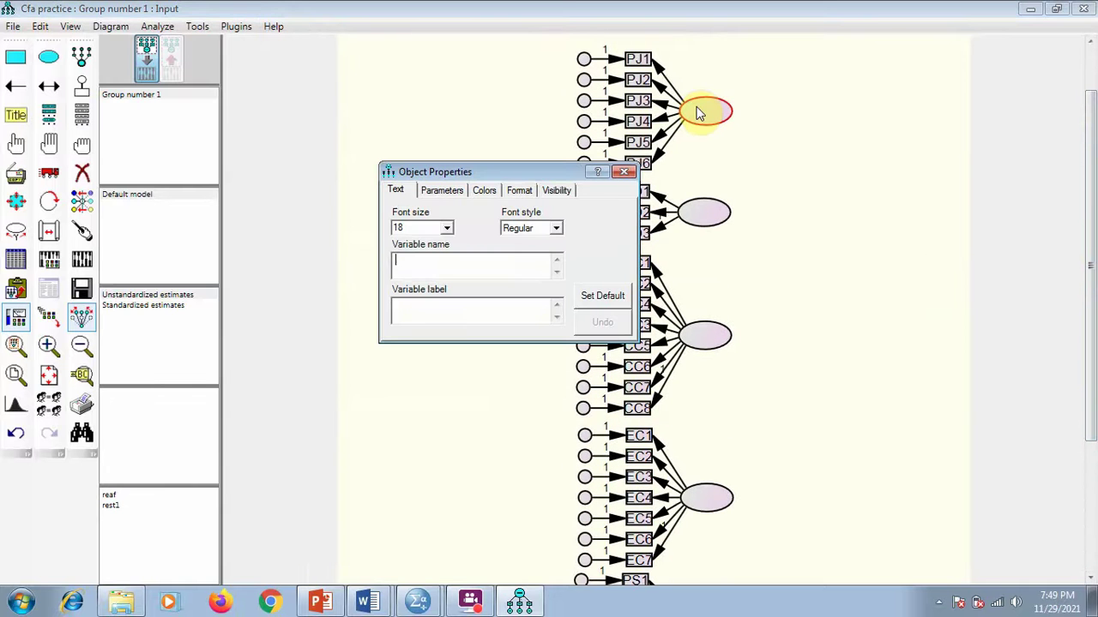
key("Escape")
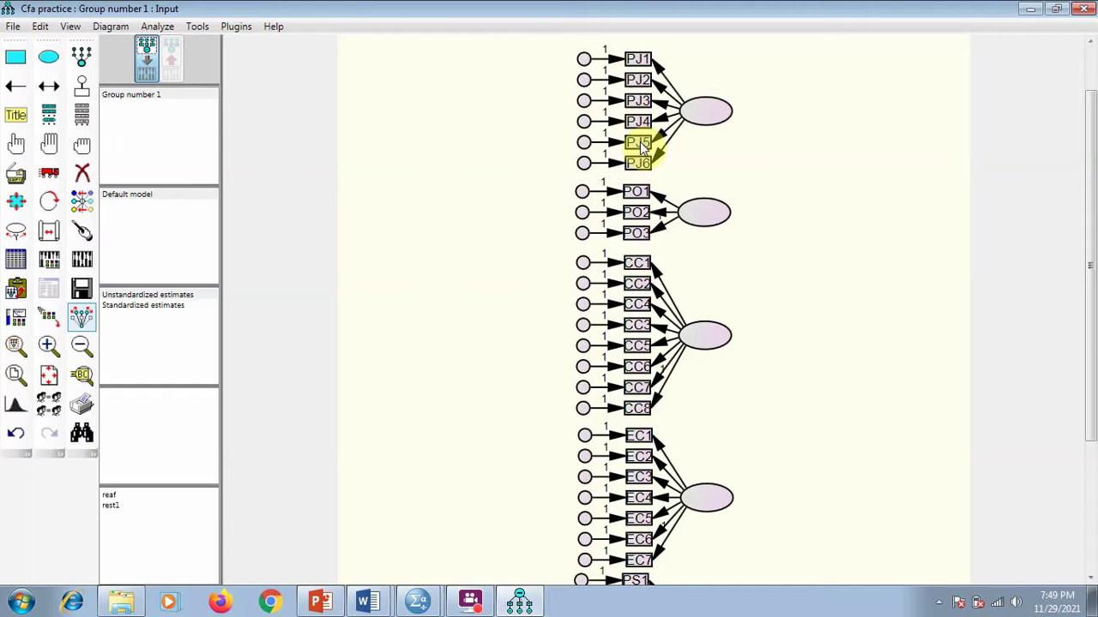
double_click(715, 115)
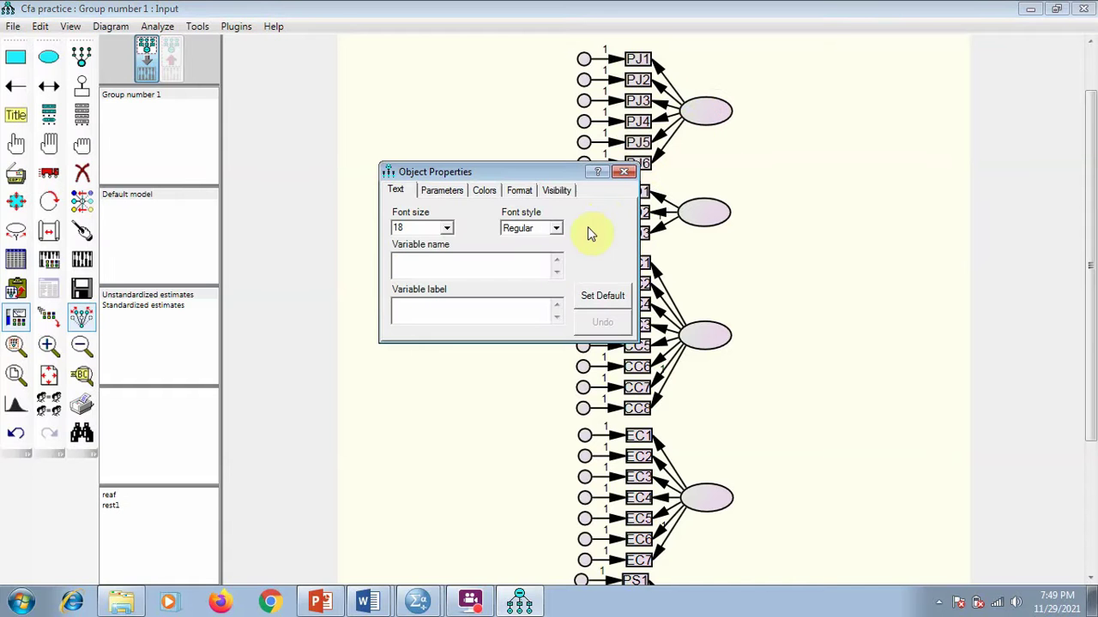
type("PersonJobFit")
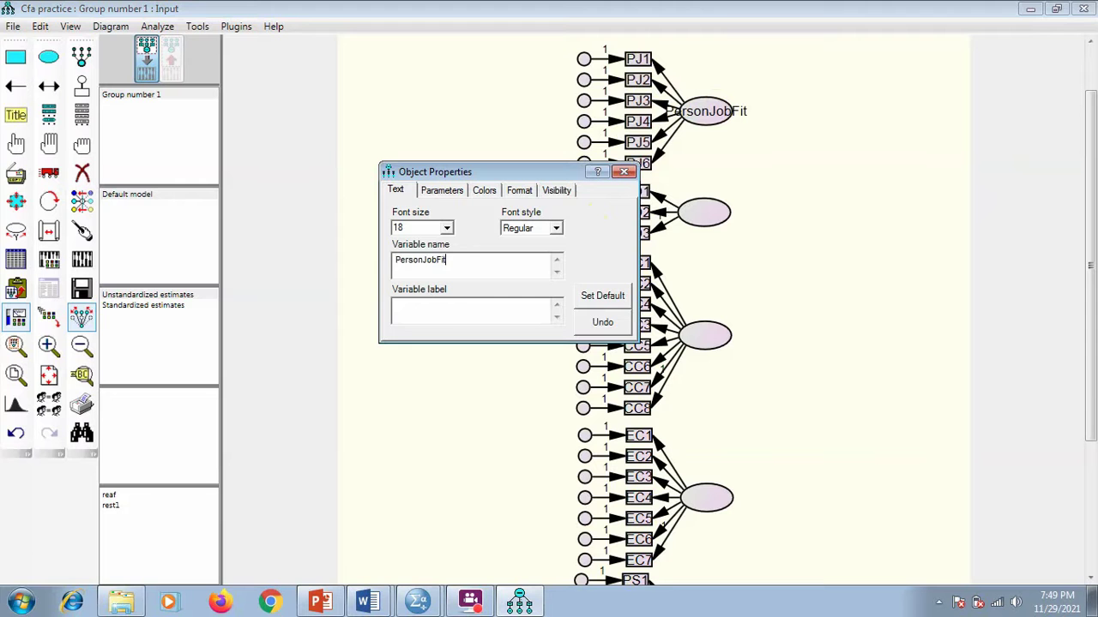
Name the latent variable of the PO items PersonOrgFit and that of the CC items CareerCommit.
left_click(713, 214)
left_click(470, 266)
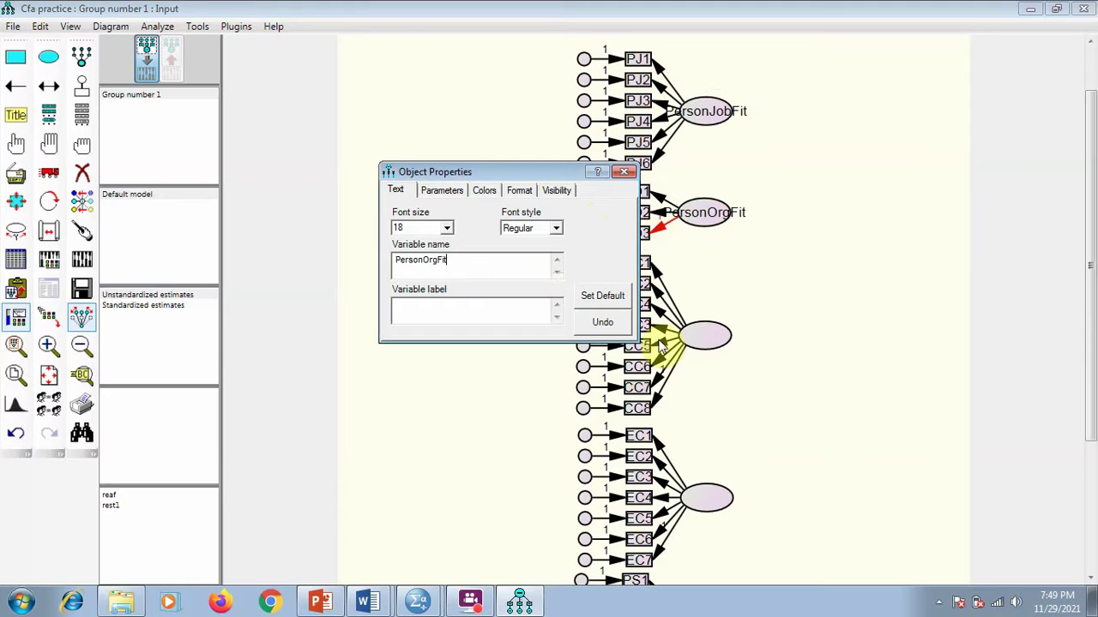
left_click(719, 336)
left_click(492, 264)
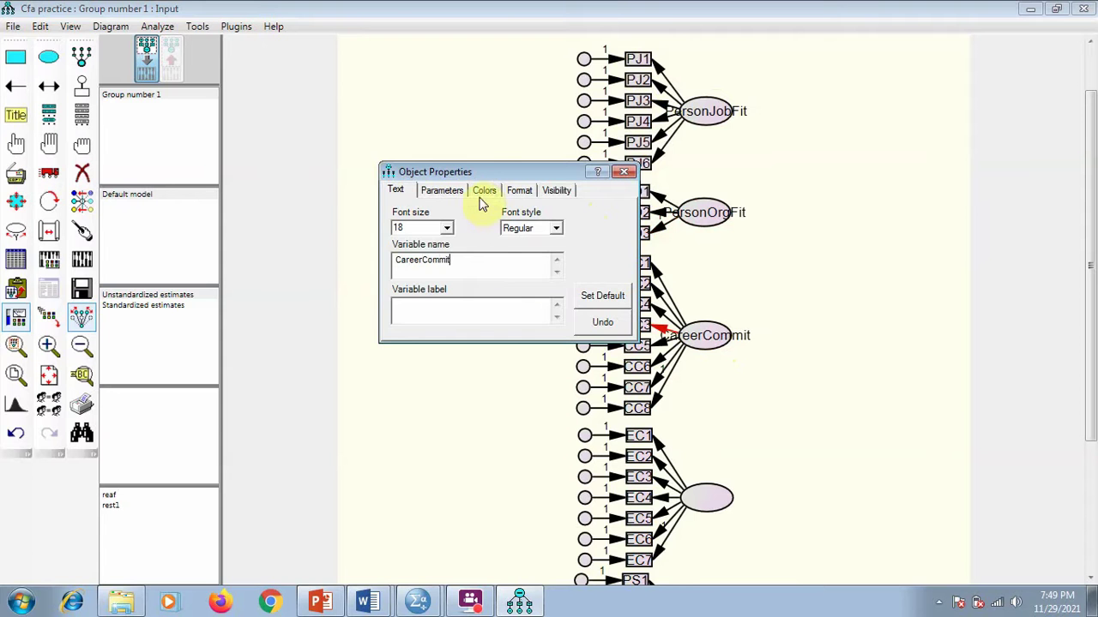
Name the latent variable of the EC items EmployeeCreativity and that of the PS items PsychologicalSafety, and close the object properties.
left_click_drag(493, 178, 379, 137)
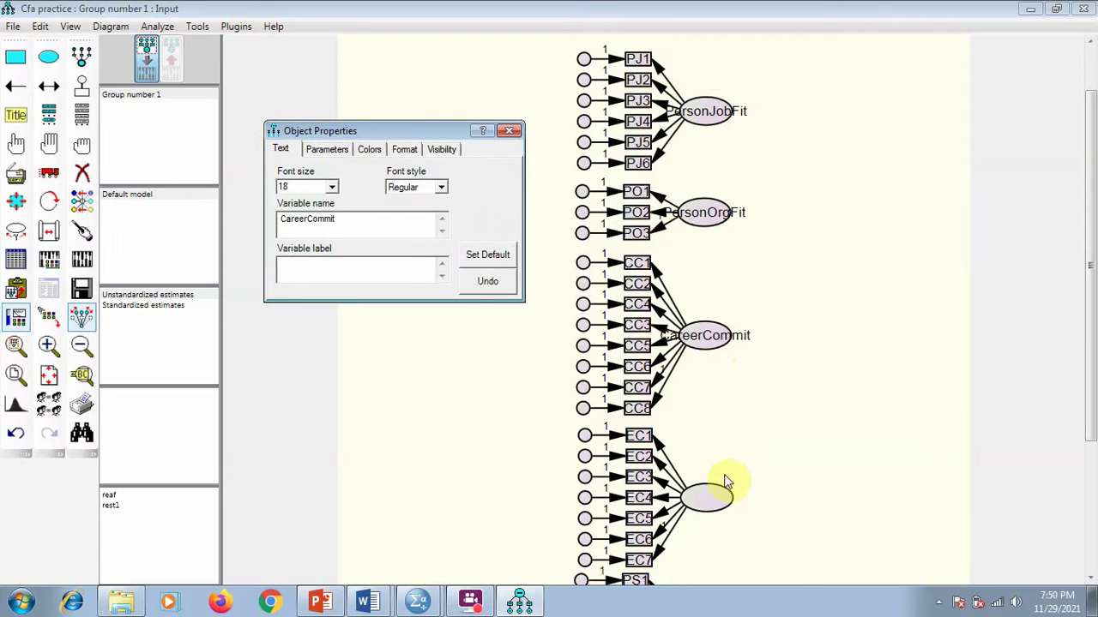
left_click(364, 219)
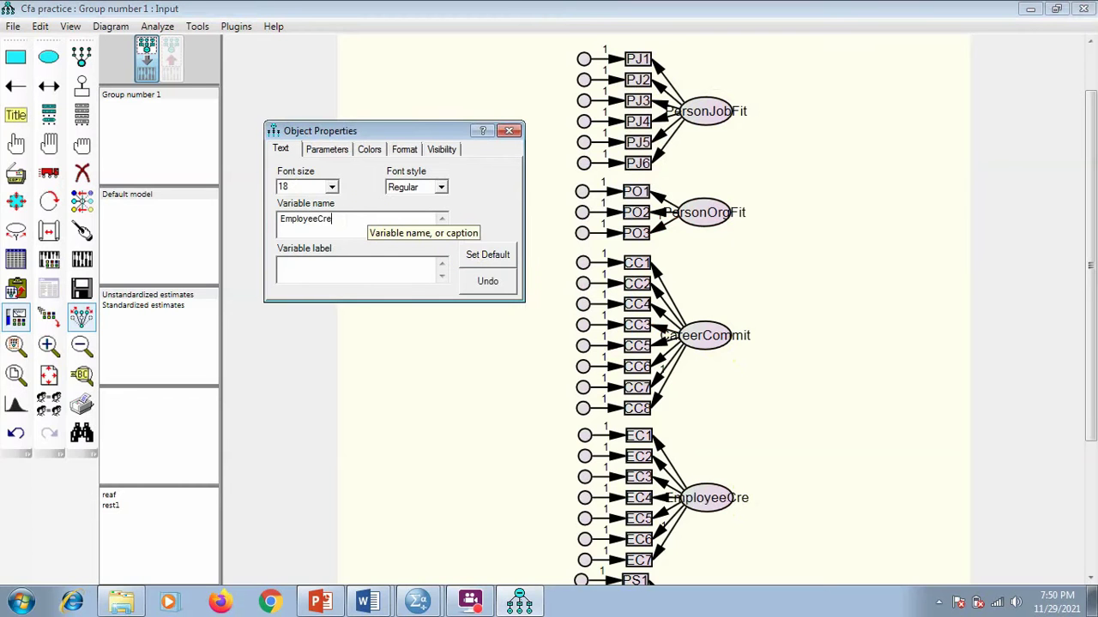
left_click_drag(1090, 392, 1090, 473)
left_click(708, 529)
left_click(315, 226)
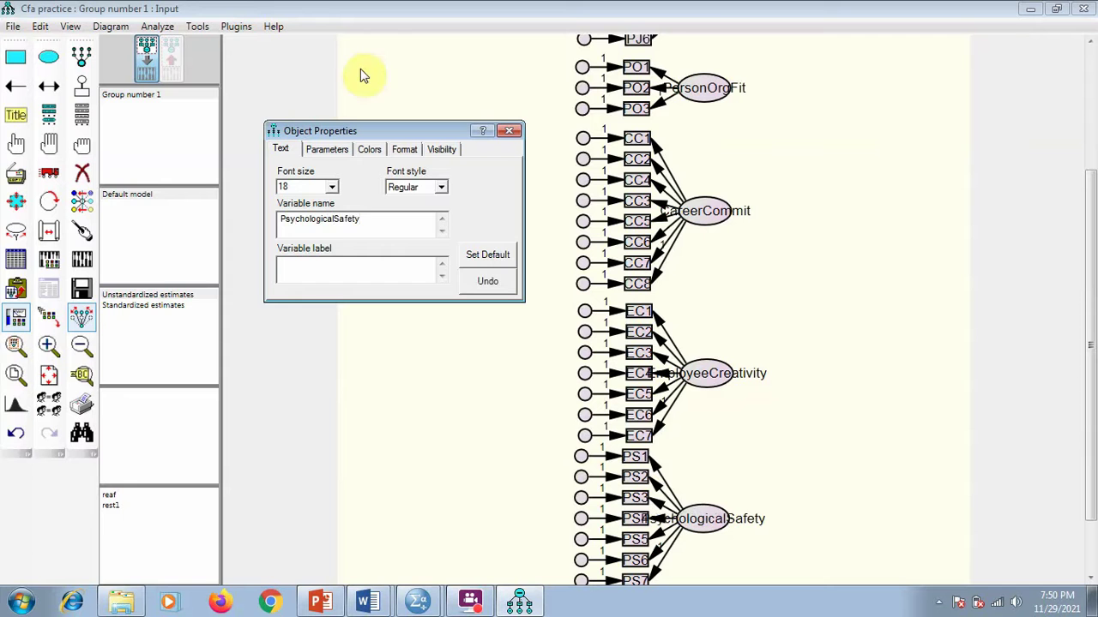
left_click(509, 131)
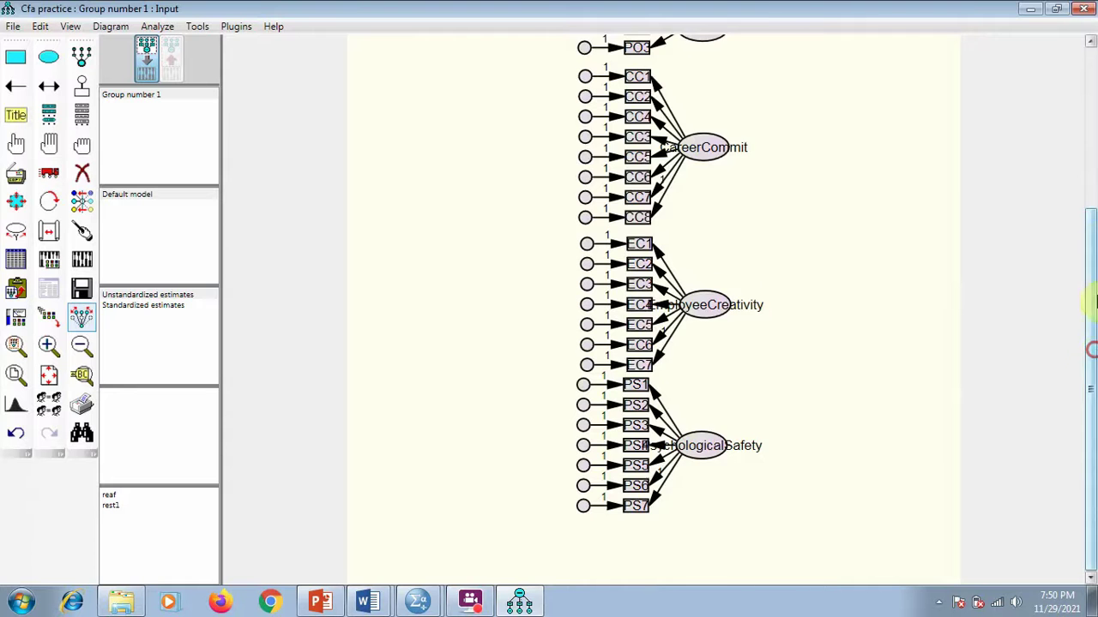
Turn off Preserve Symmetries and move the PersonJobFit ellipse alone to the right, away from its indicators.
left_click_drag(1093, 351, 1093, 240)
left_click(15, 201)
left_click(49, 172)
left_click_drag(729, 107, 604, 110)
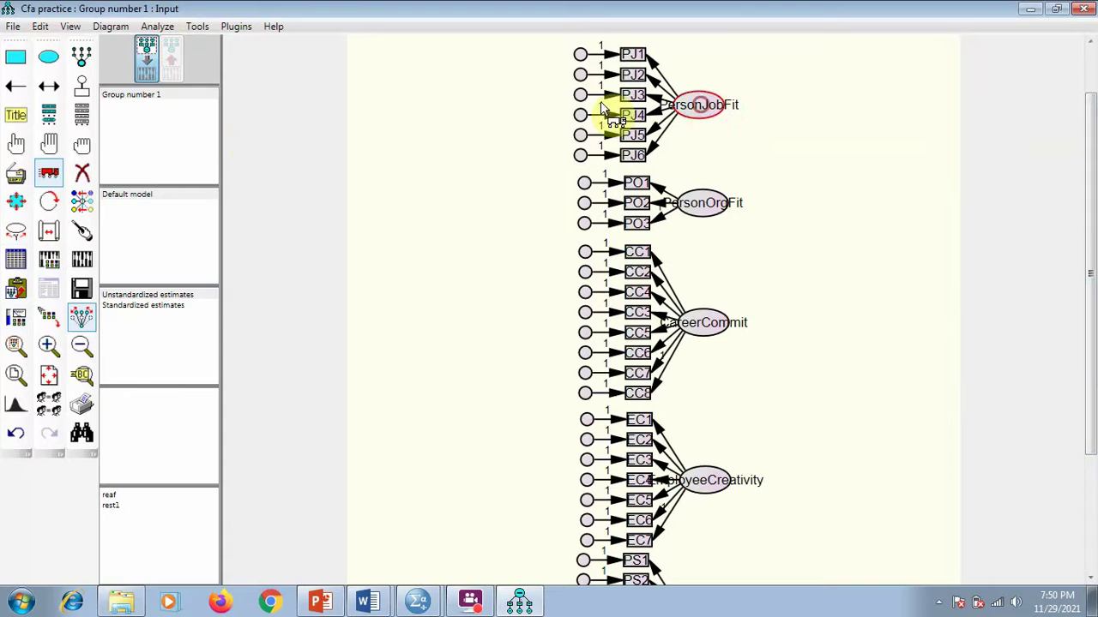
left_click(49, 174)
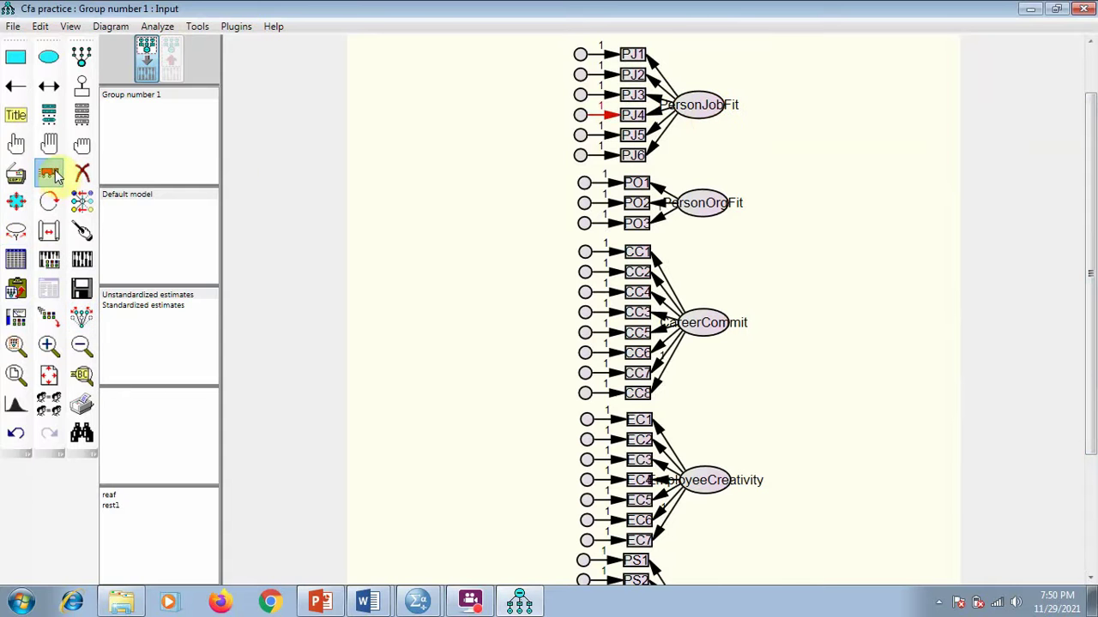
left_click(703, 103)
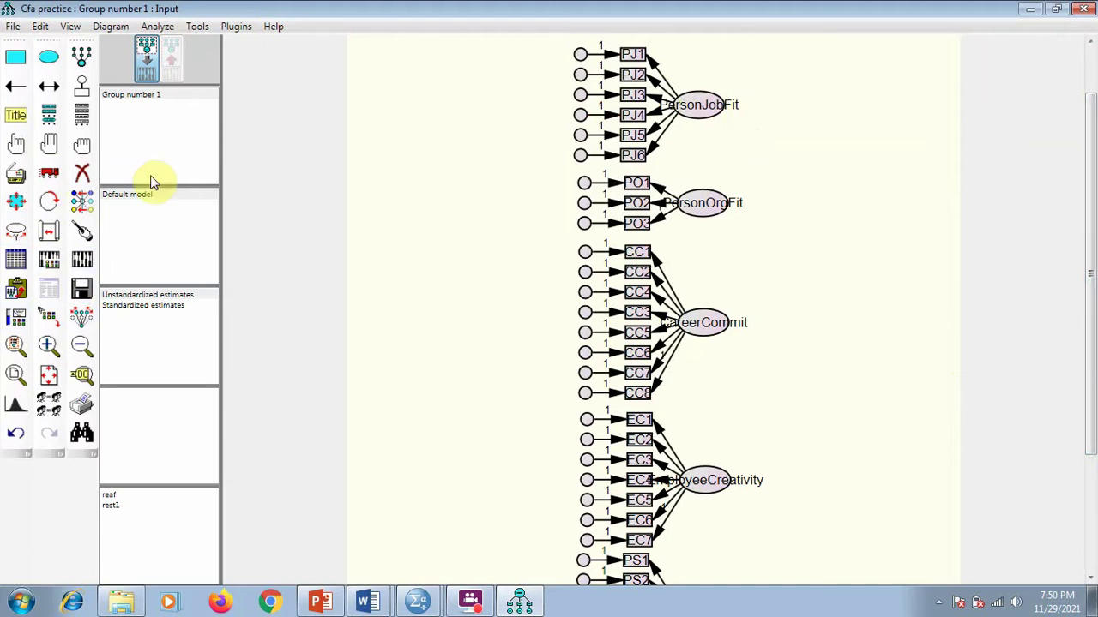
left_click(49, 173)
left_click_drag(724, 116, 759, 114)
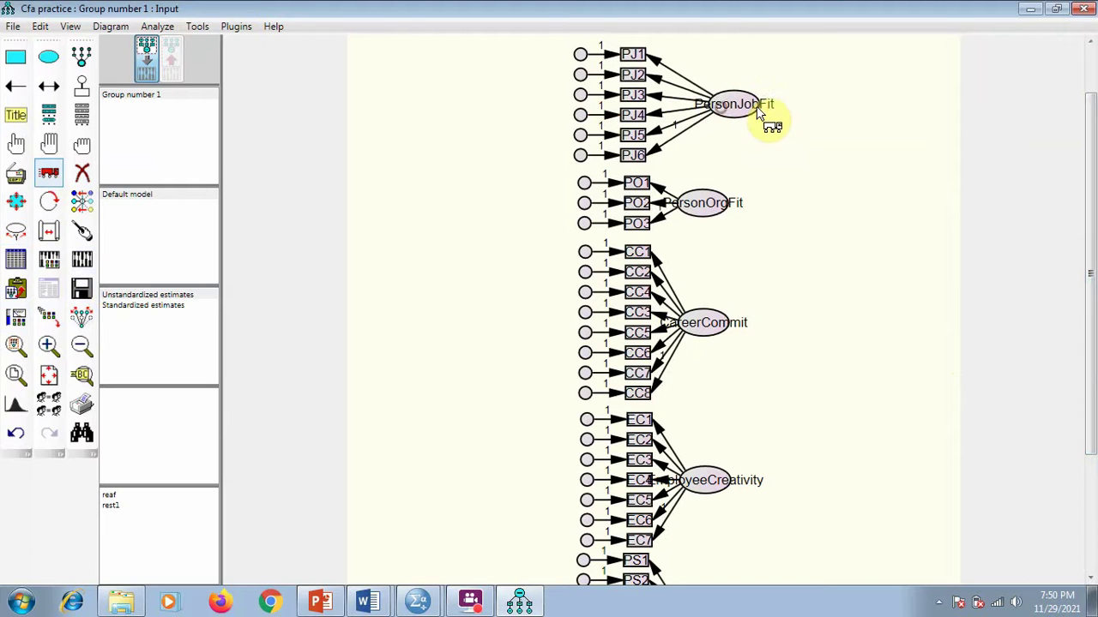
Move the PersonOrgFit, CareerCommit, EmployeeCreativity and PsychologicalSafety ellipses to the right, roughly in line with PersonJobFit.
left_click_drag(720, 202, 746, 210)
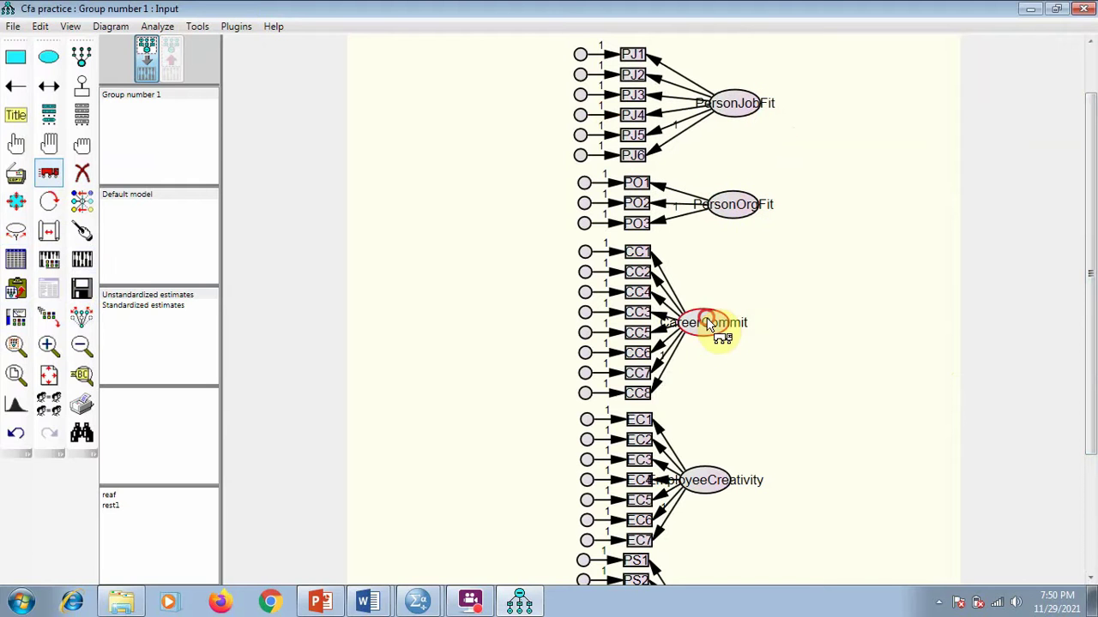
left_click_drag(712, 323, 740, 322)
left_click_drag(708, 486, 750, 489)
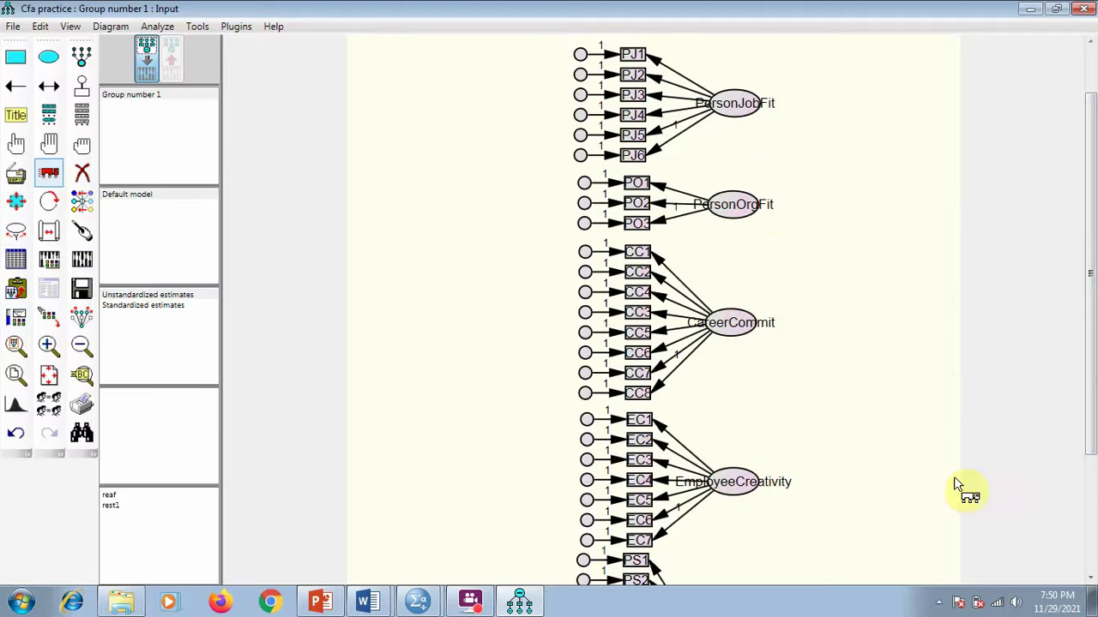
scroll(921, 490, "down", 1)
left_click_drag(701, 557, 740, 557)
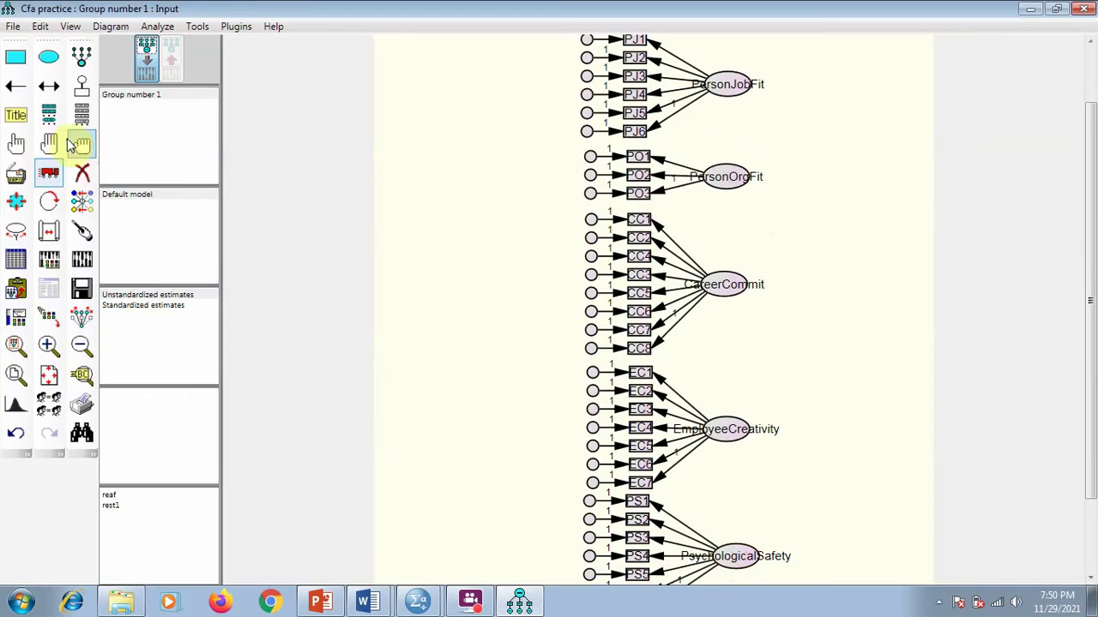
Select all five latent variables: PersonJobFit, PersonOrgFit, CareerCommit, EmployeeCreativity and PsychologicalSafety.
left_click(15, 147)
left_click(711, 83)
left_click(726, 284)
left_click(717, 426)
left_click(752, 562)
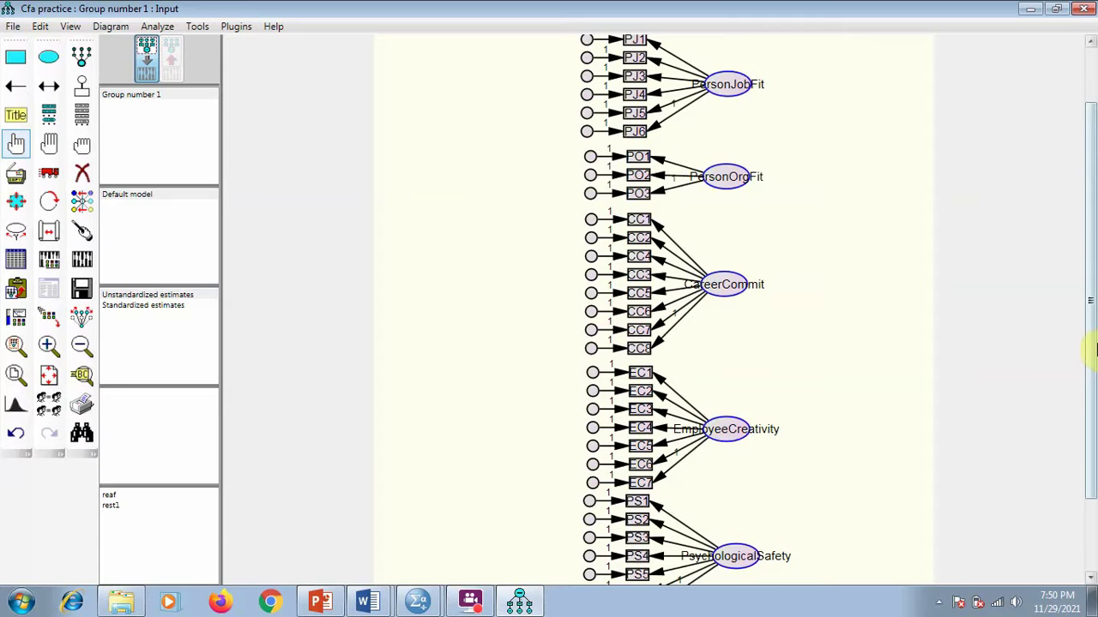
left_click_drag(1090, 343, 1092, 436)
scroll(787, 400, "up", 1)
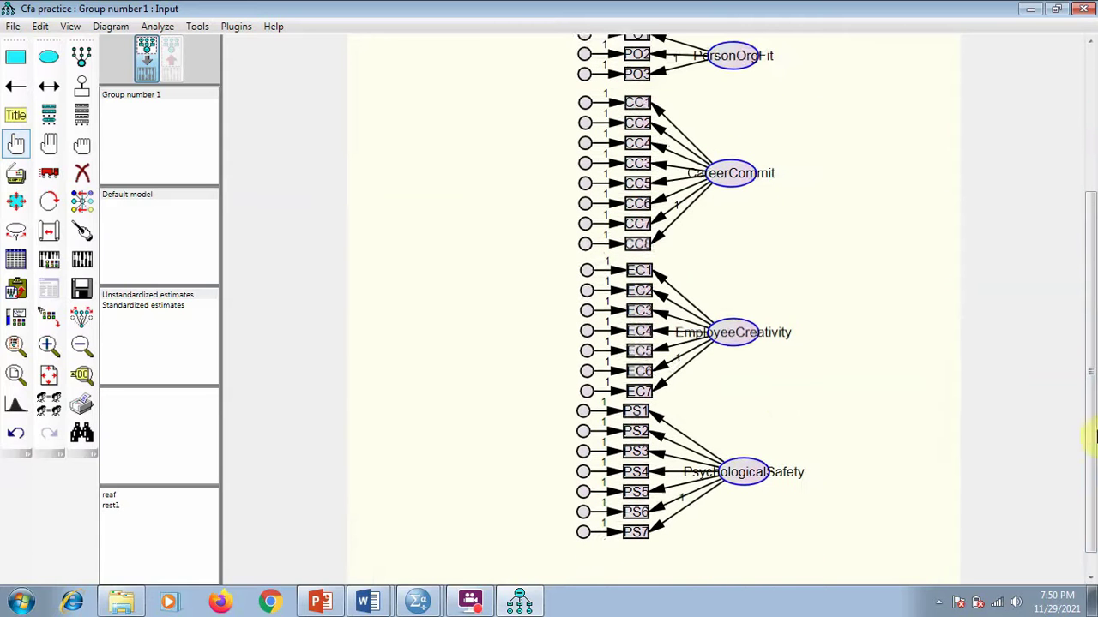
scroll(933, 371, "down", 3)
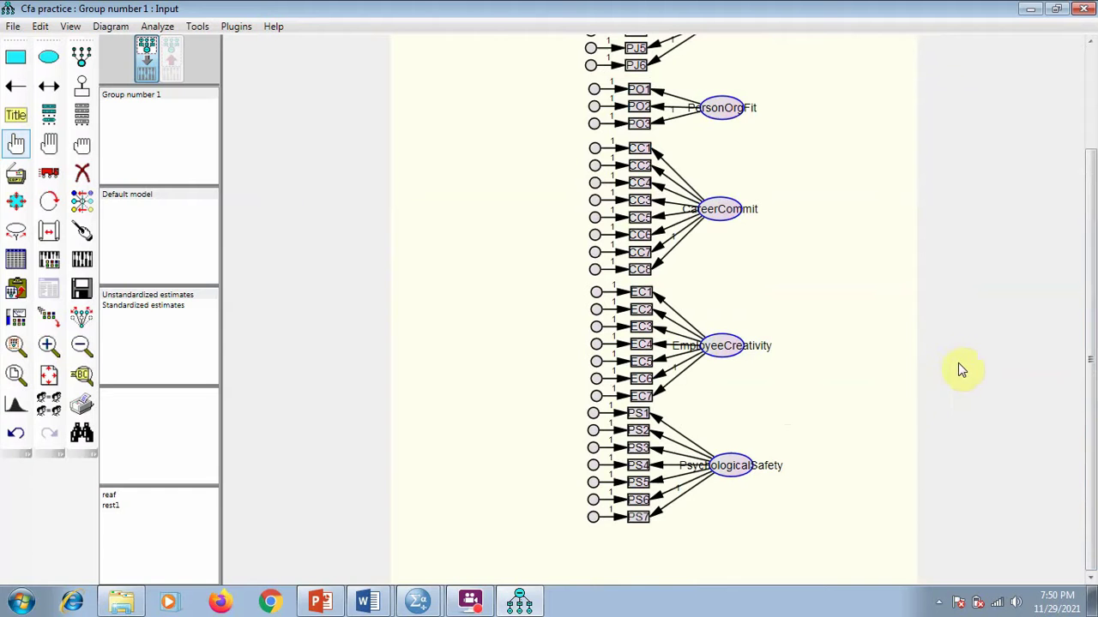
scroll(952, 369, "down", 1)
mouse_move(1095, 331)
left_mouse_down()
mouse_move(1095, 258)
mouse_move(1093, 343)
left_mouse_up()
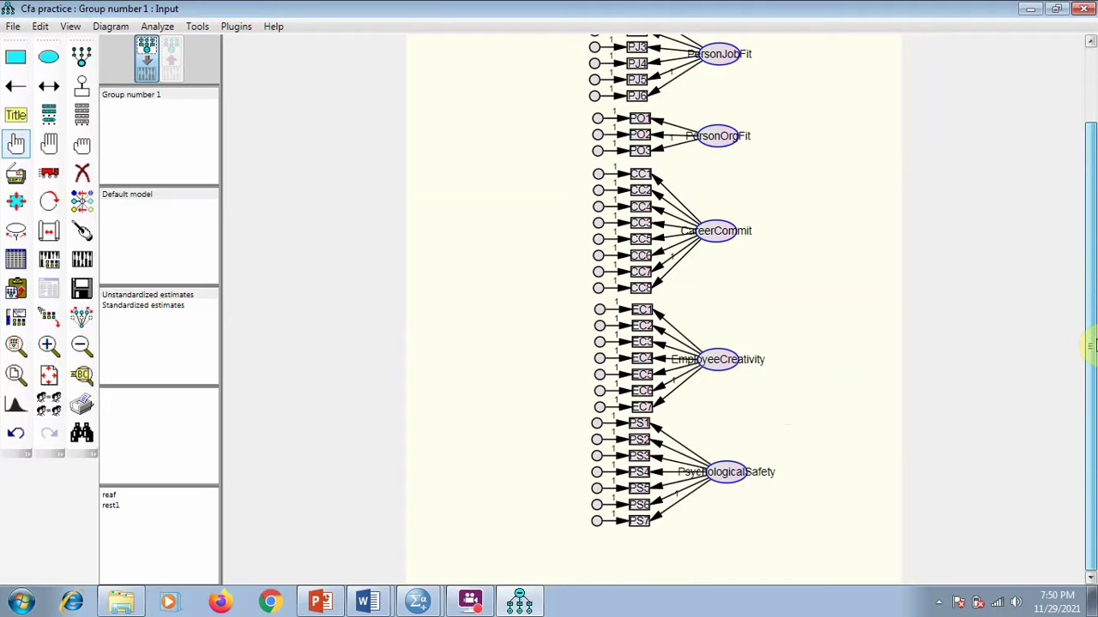
Switch to the Word report to examine the research model diagram on its first page, and return to Amos.
left_click(369, 602)
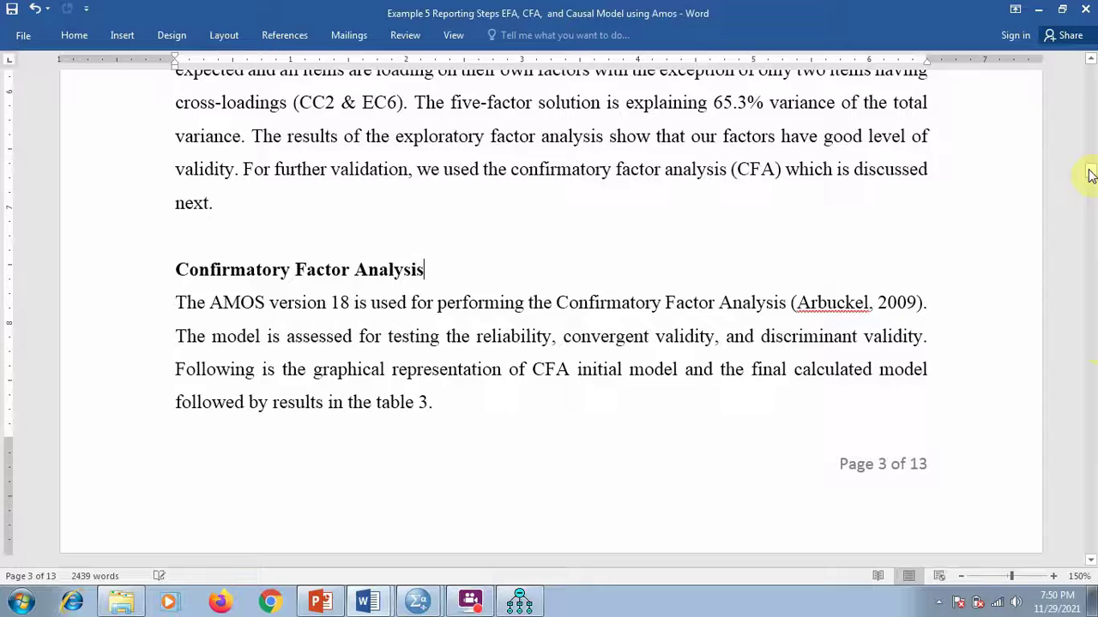
left_click_drag(1089, 175, 1087, 75)
scroll(257, 322, "down", 3)
scroll(233, 313, "down", 2)
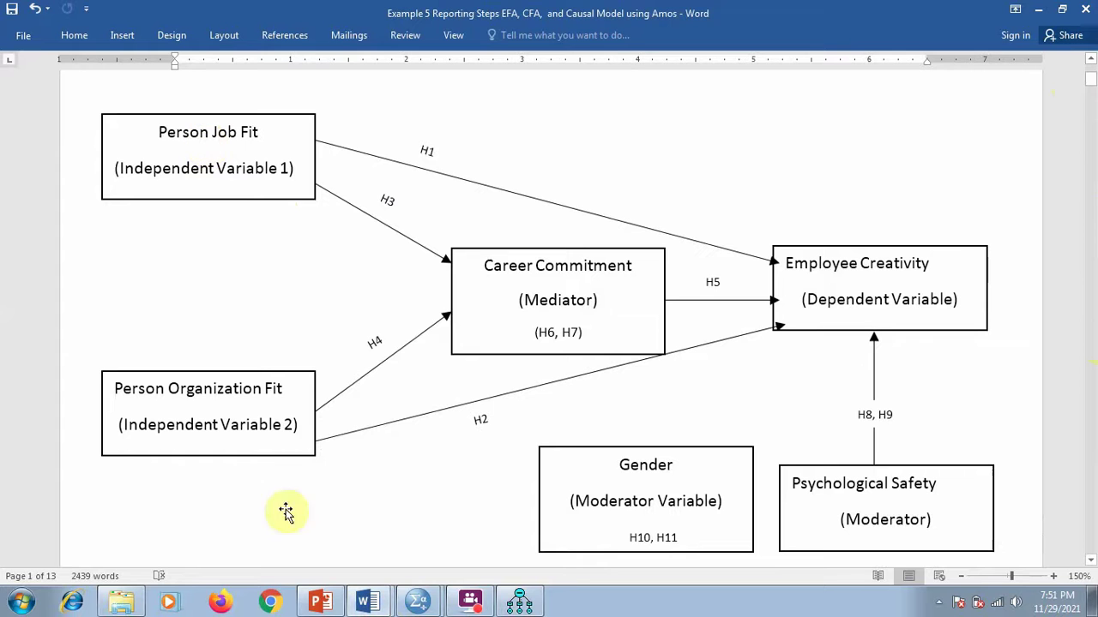
left_click(518, 603)
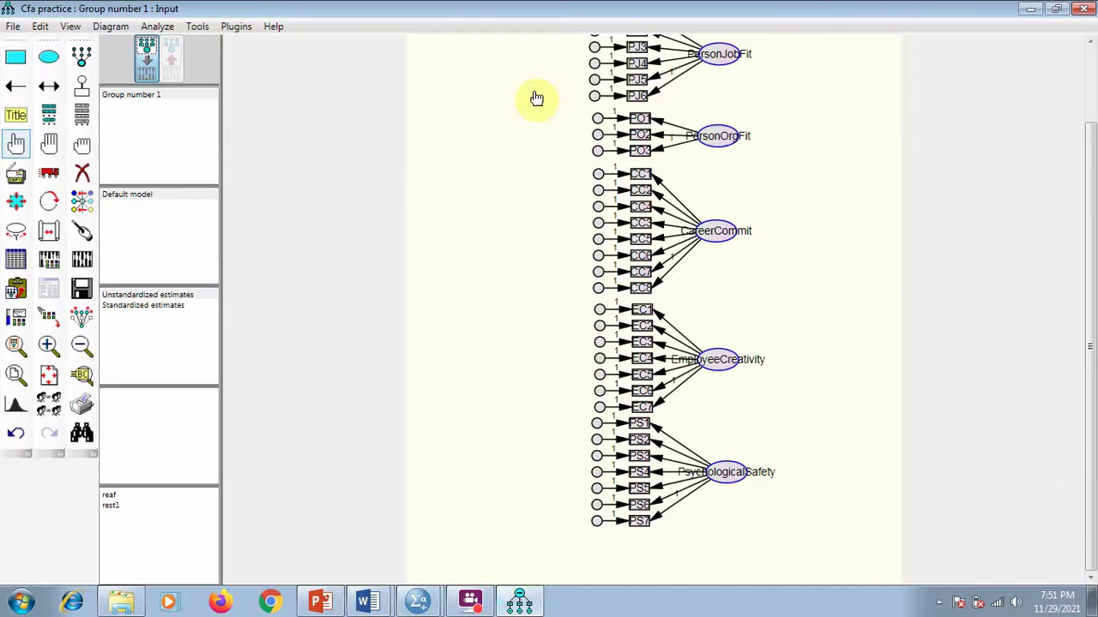
Name the unobserved error variables automatically and draw covariances among all five latent variables with the Amos plugins.
left_click_drag(1090, 250, 661, 216)
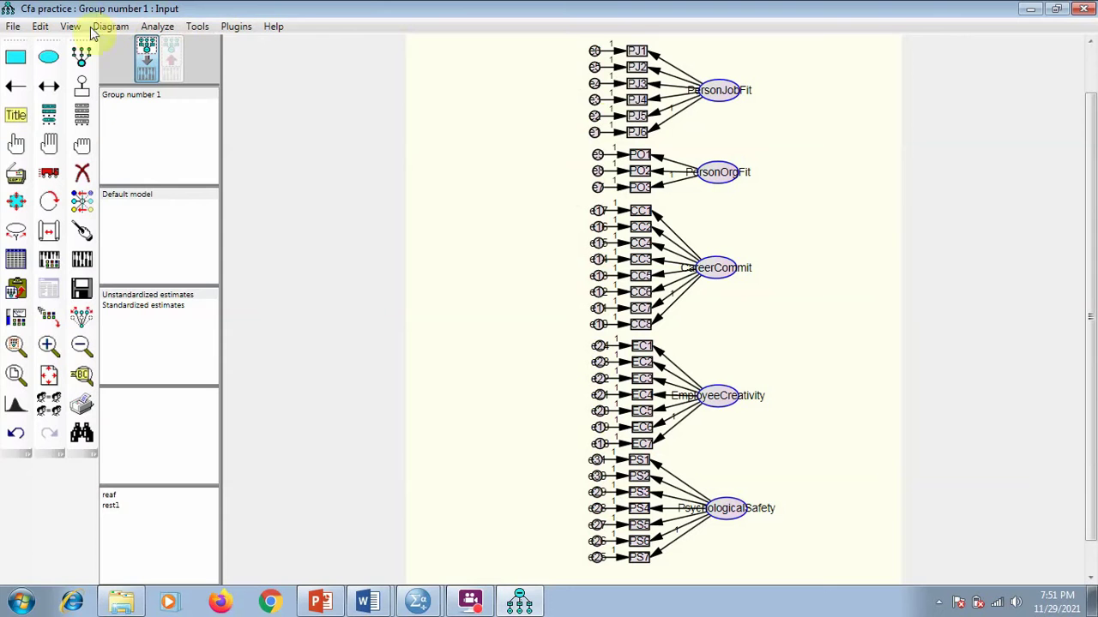
left_click(236, 26)
key("Right")
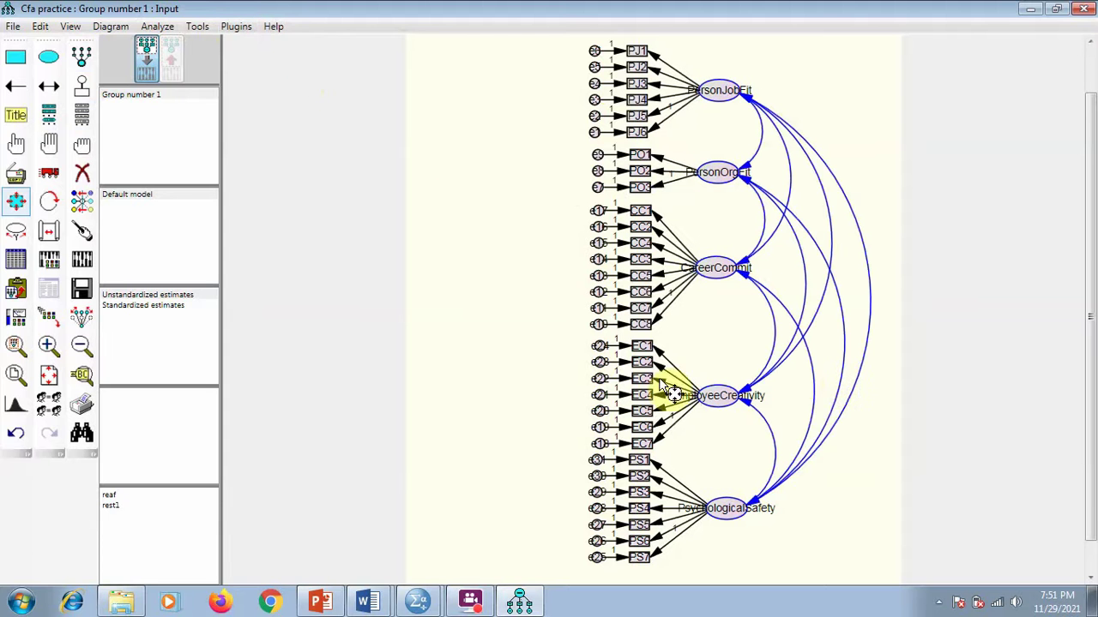
Enlarge the five selected latent variable ellipses together so their names fit inside, and deselect all objects.
left_click(718, 96)
left_click_drag(758, 122, 774, 128)
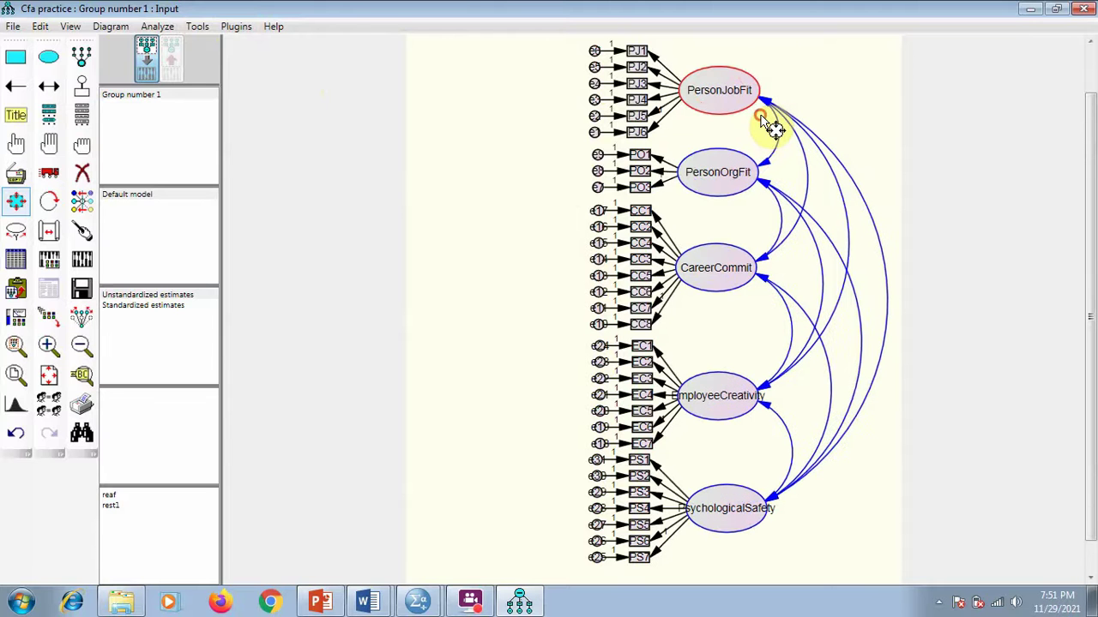
left_click(76, 147)
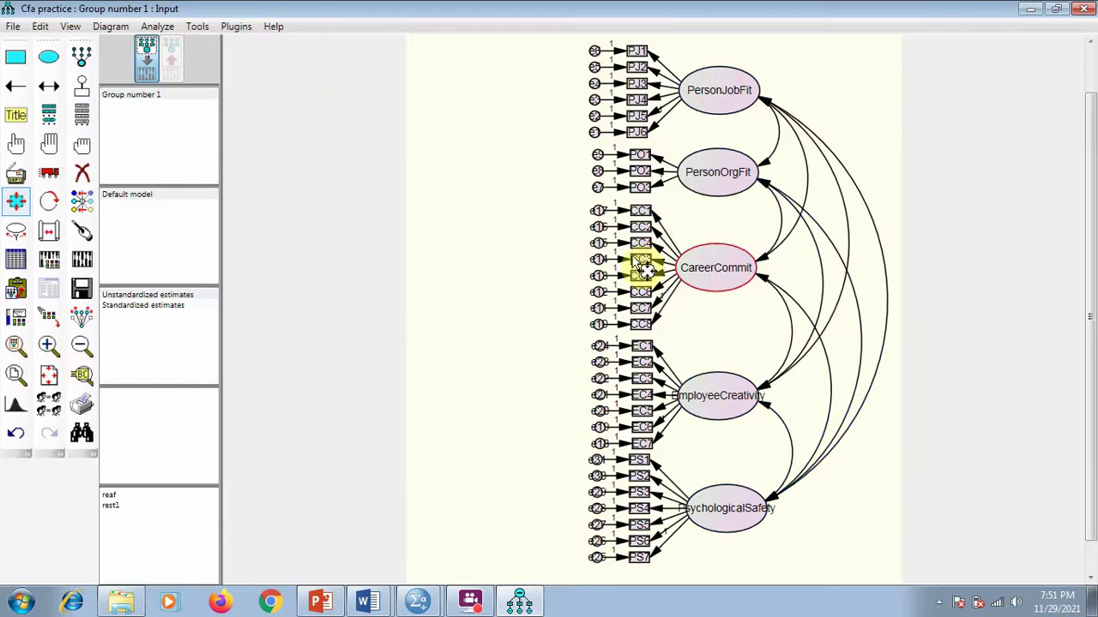
Check the analysis properties for maximum likelihood estimation, standardized estimates, modification indices and bootstrap options, and close them.
left_click(49, 259)
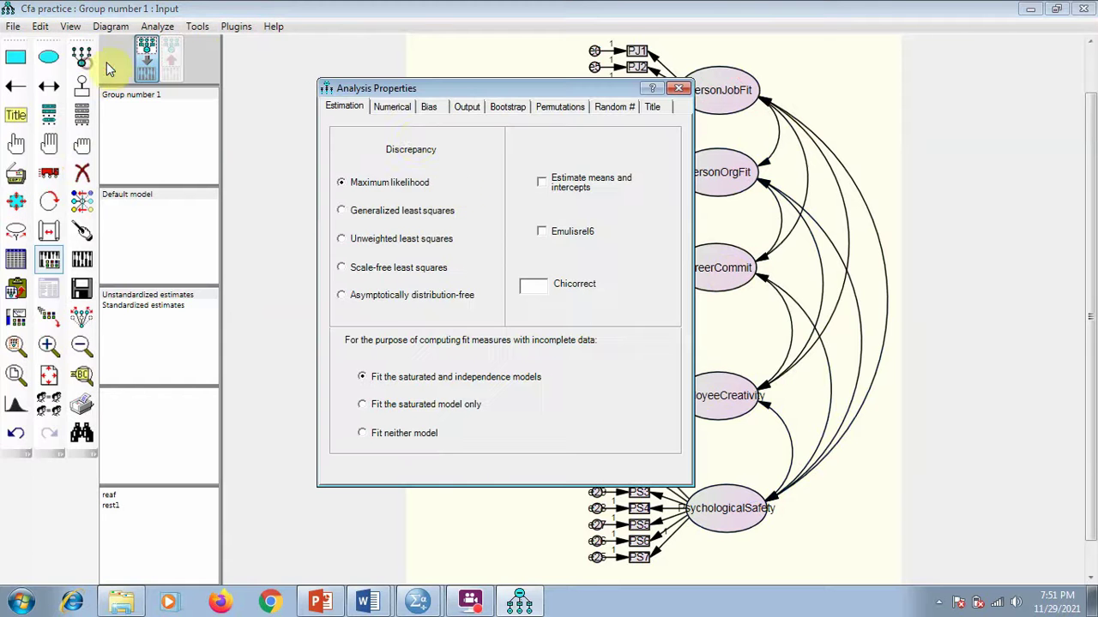
left_click(468, 108)
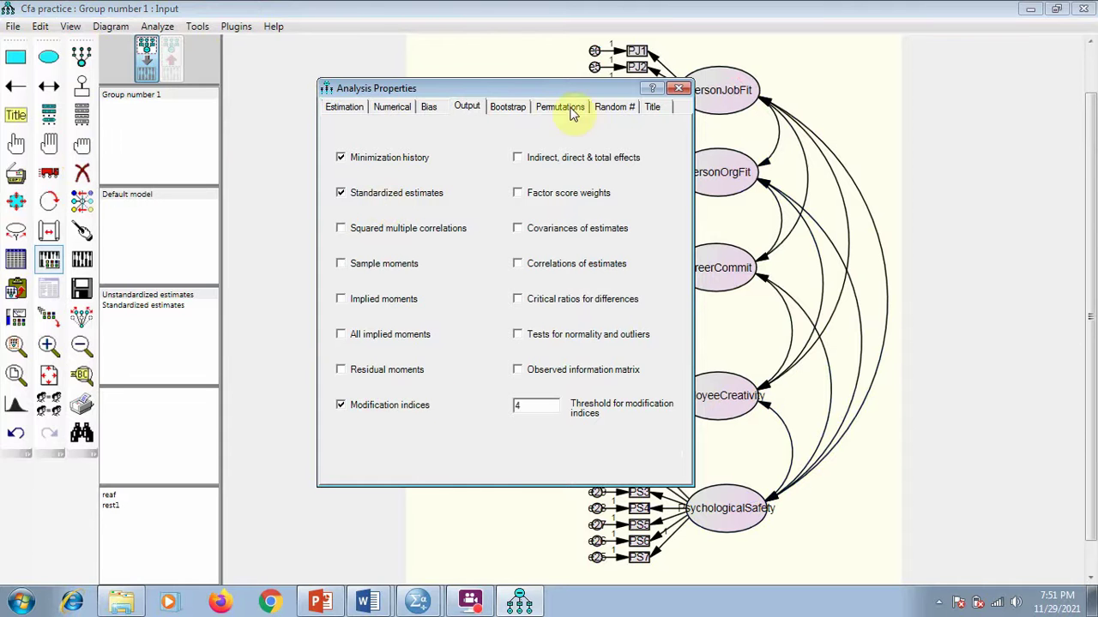
left_click_drag(546, 92, 498, 87)
left_click(467, 105)
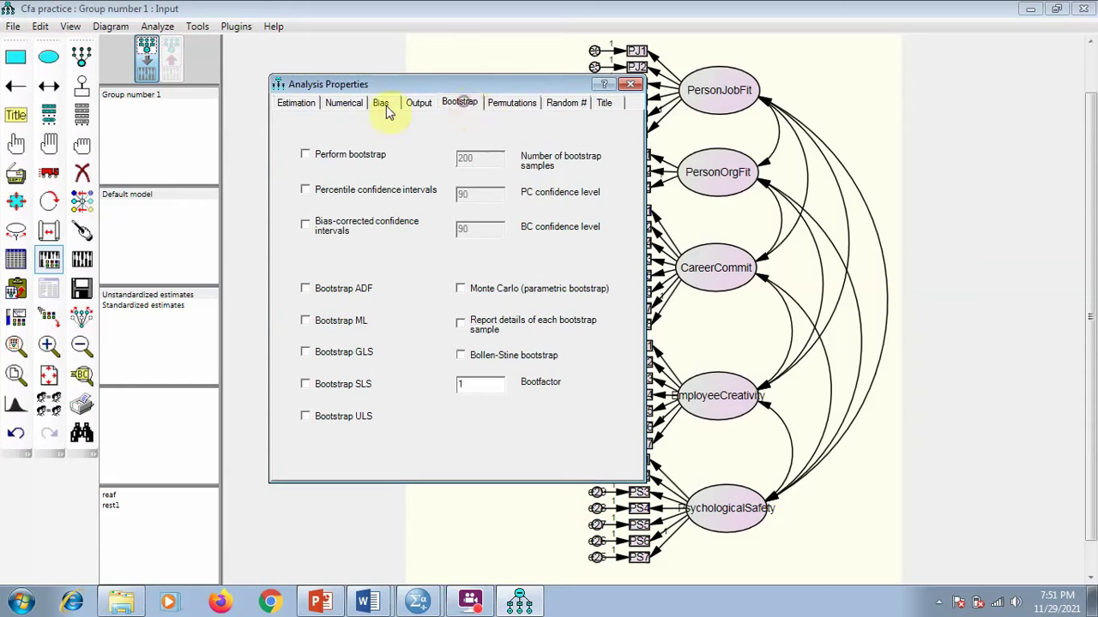
left_click(301, 104)
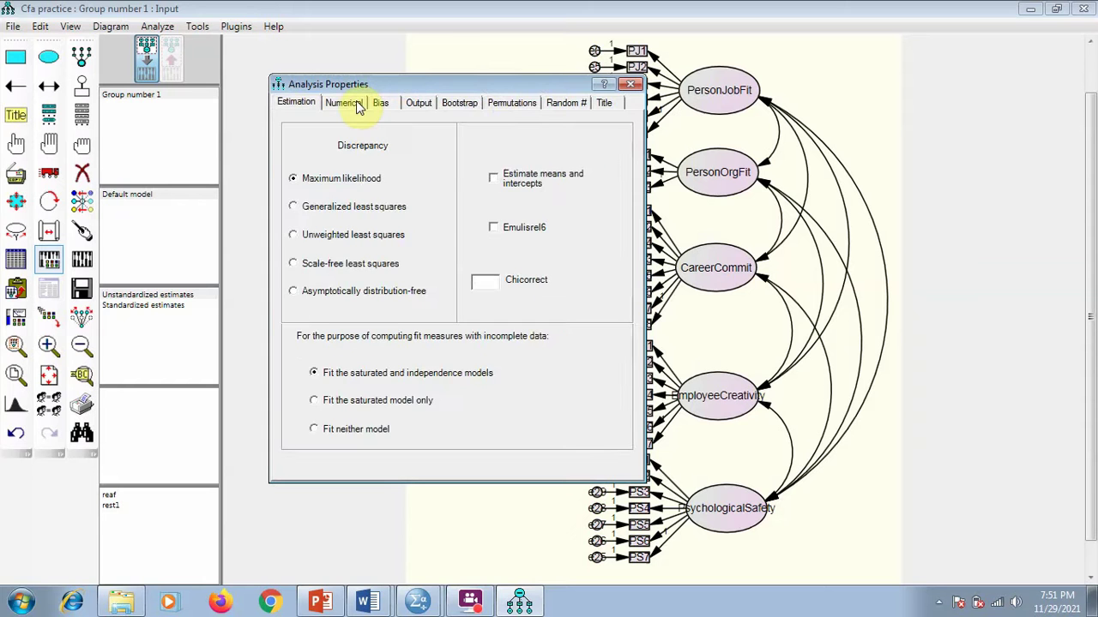
left_click(358, 106)
left_click(291, 102)
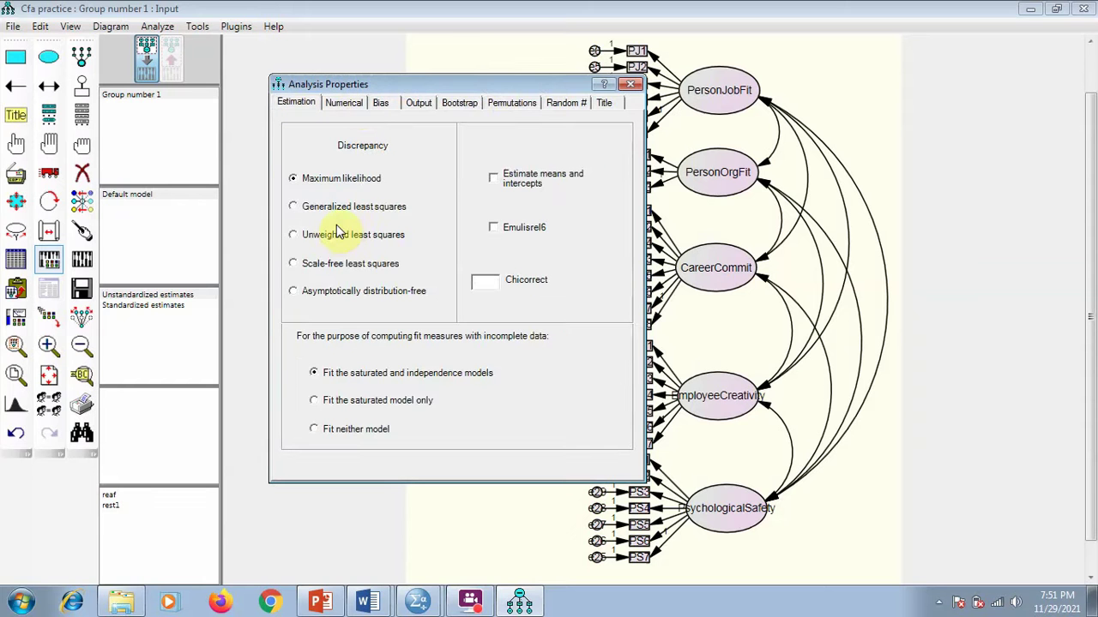
left_click(632, 84)
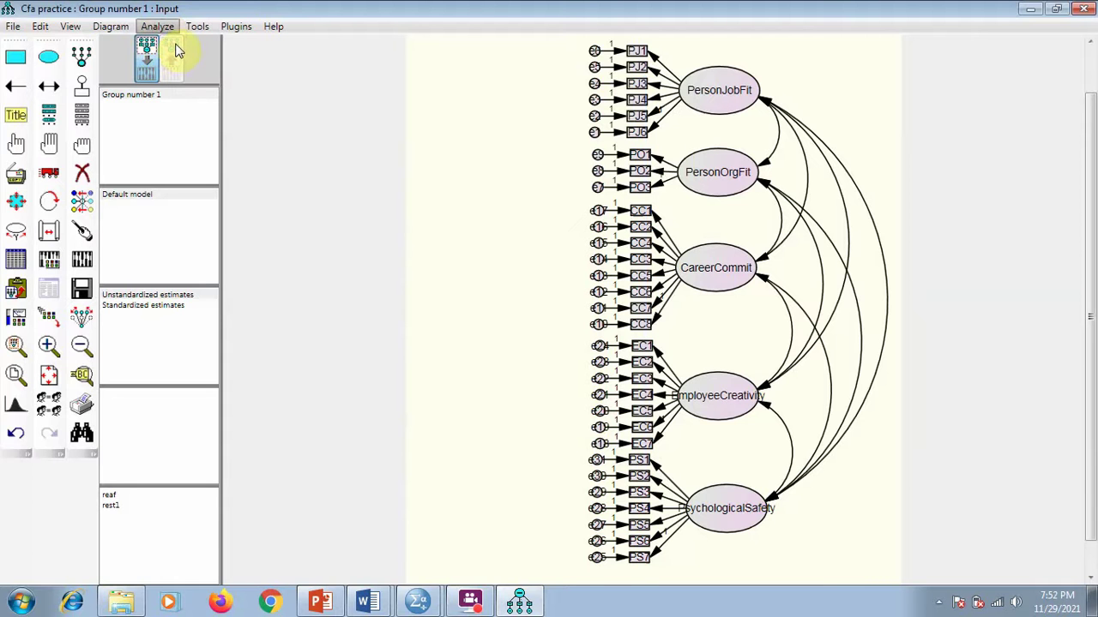
Calculate the model estimates, view them on the output path diagram and return to the input path diagram.
left_click(175, 45)
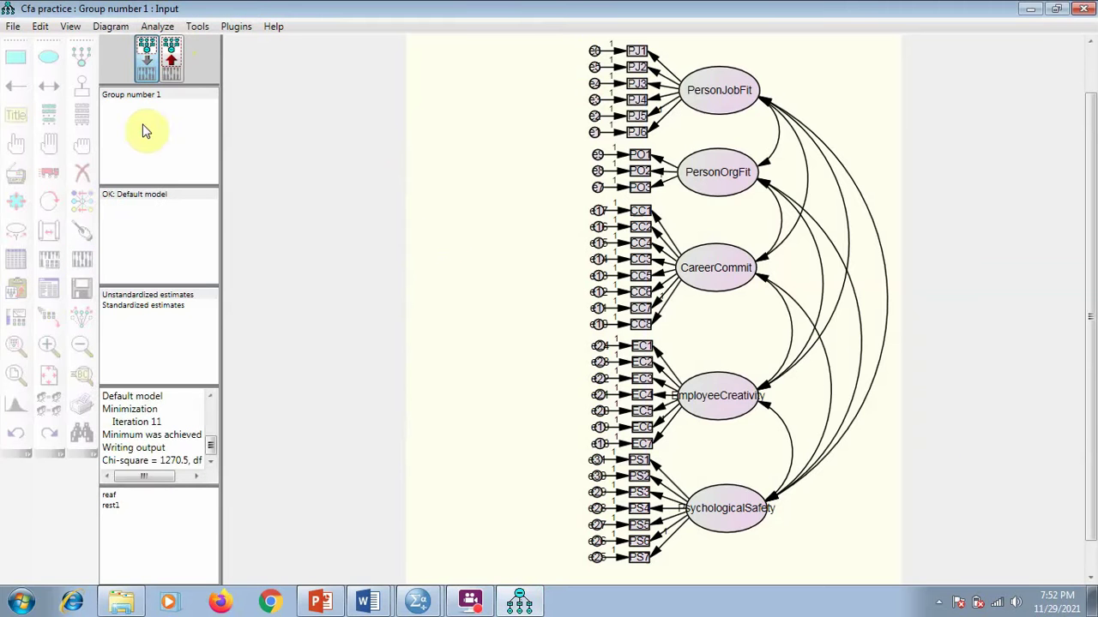
left_click(150, 70)
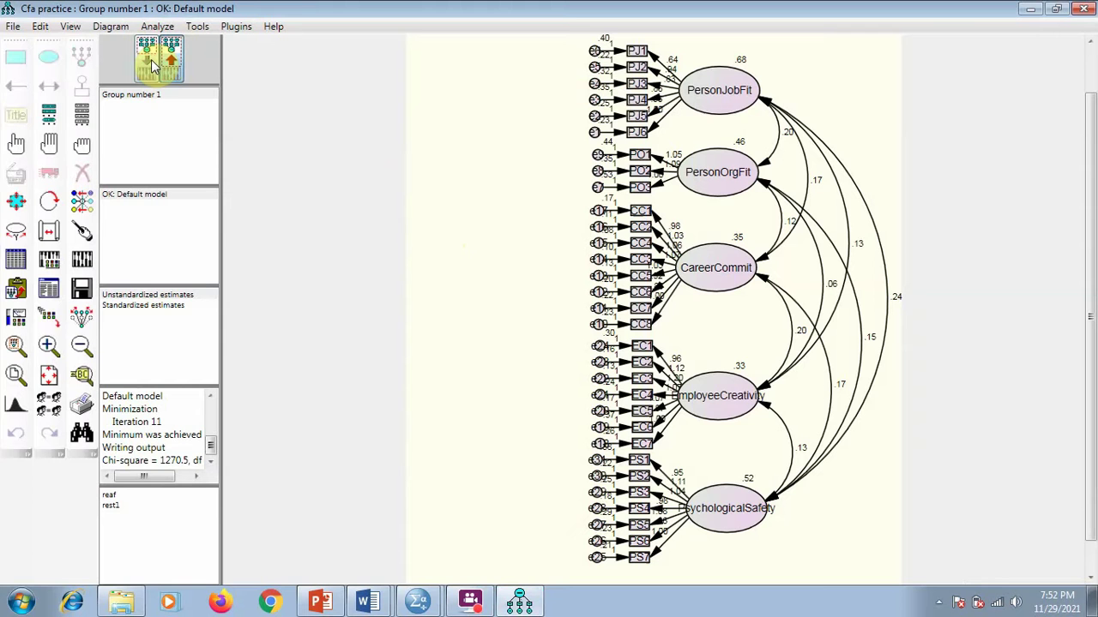
left_click(146, 60)
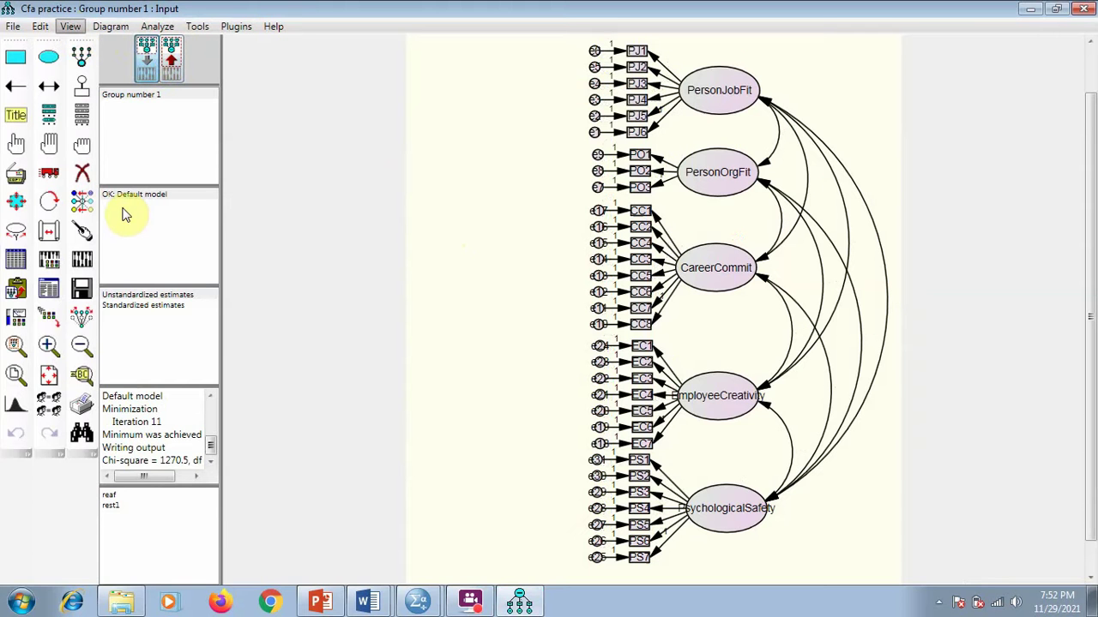
Open the text output full screen and examine the Notes for Model, including the degrees of freedom and chi-square result.
key("F10")
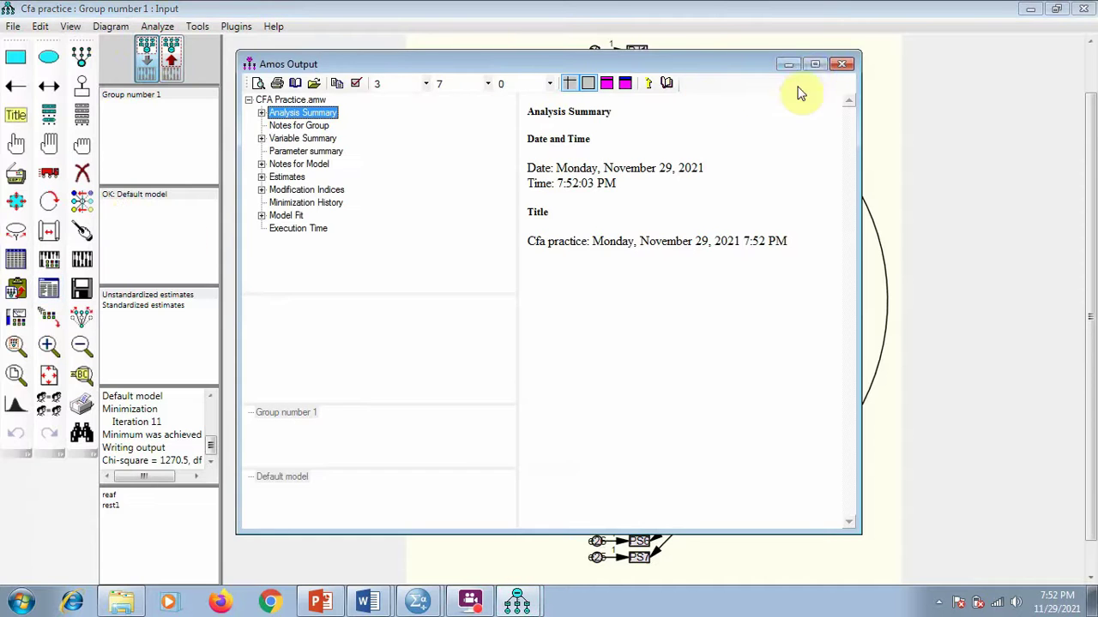
left_click(814, 66)
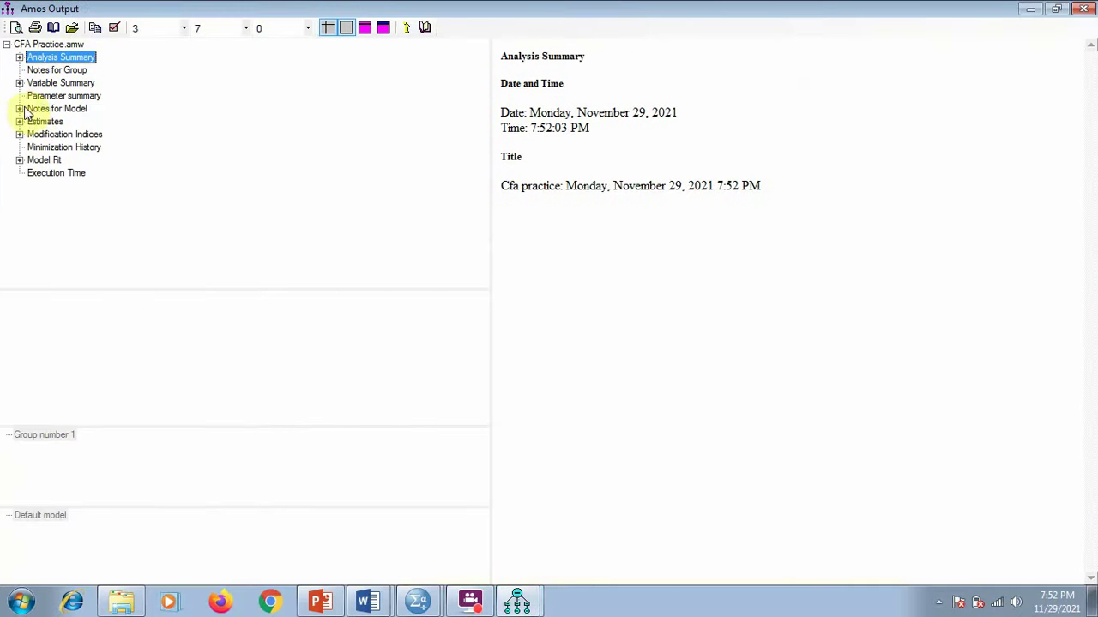
left_click(34, 109)
left_click(86, 121)
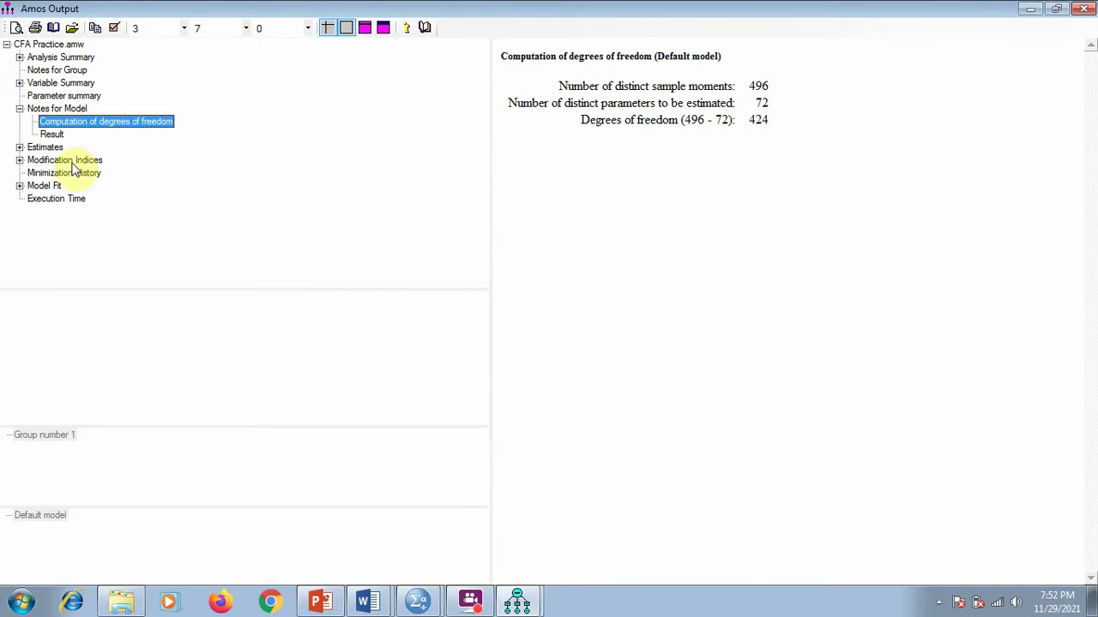
left_click(51, 135)
left_click(90, 122)
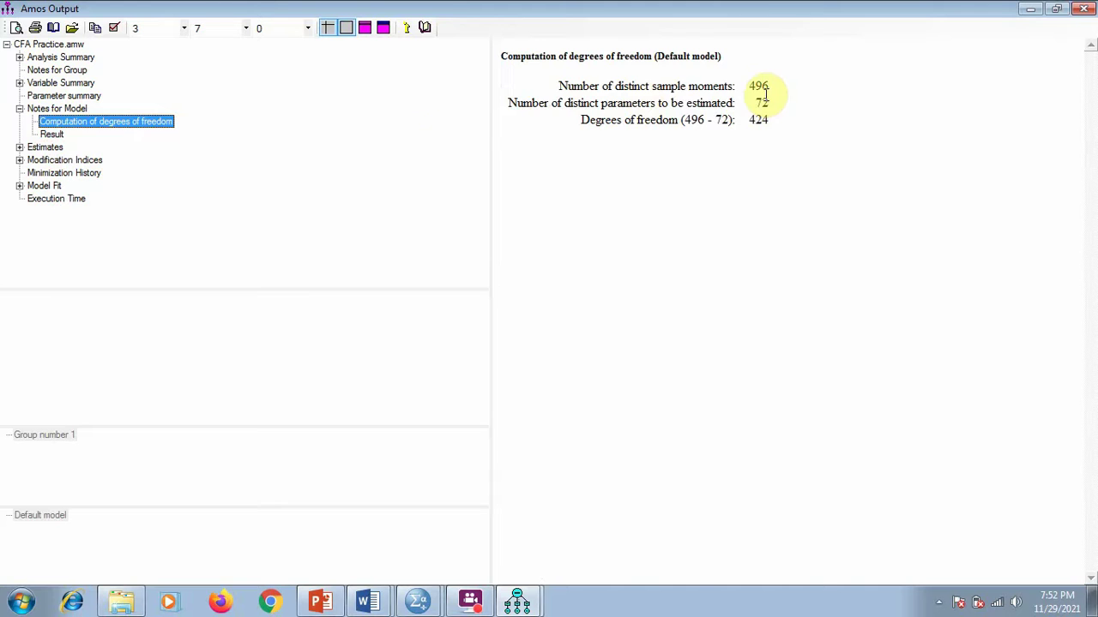
left_click(74, 110)
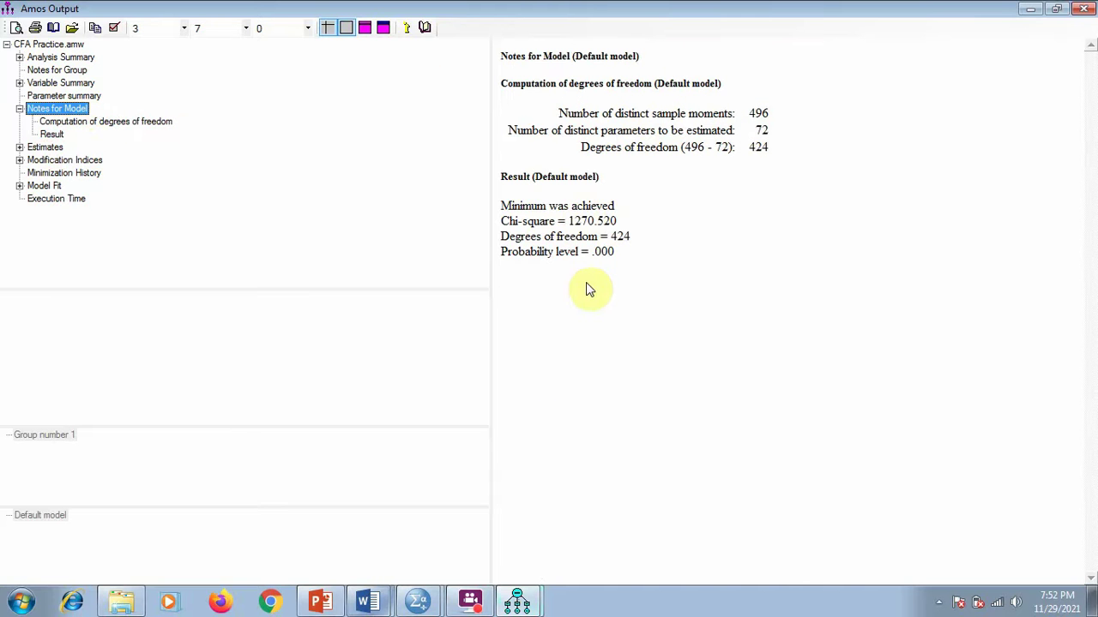
Divide the chi-square of 1270 by the 424 degrees of freedom in Calculator, and minimize it.
left_click(26, 602)
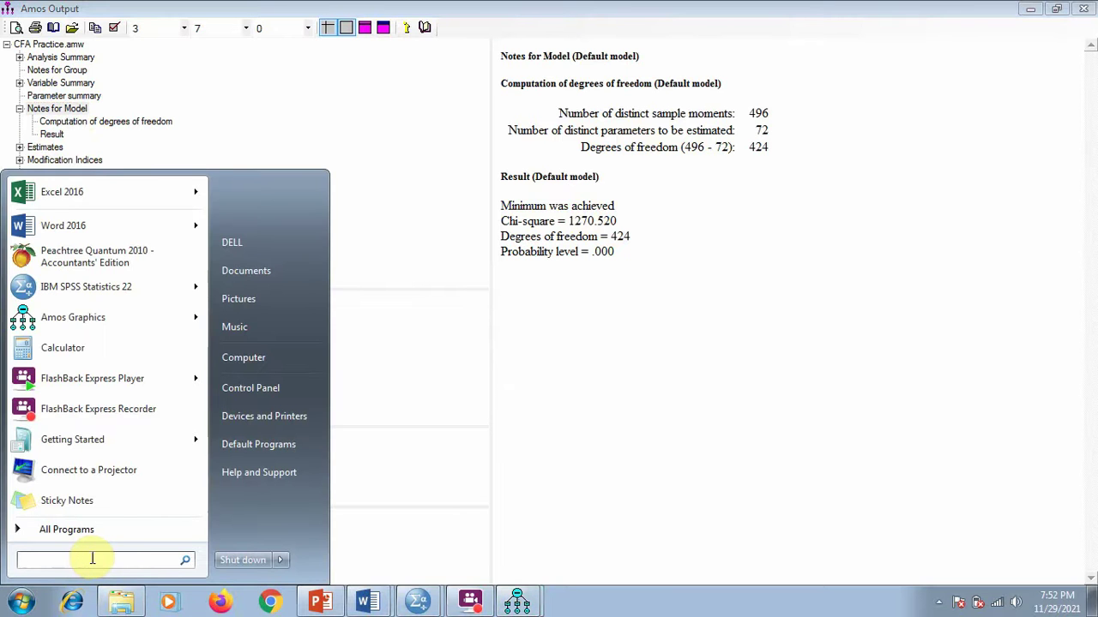
type("calculator")
key("Return")
key("1")
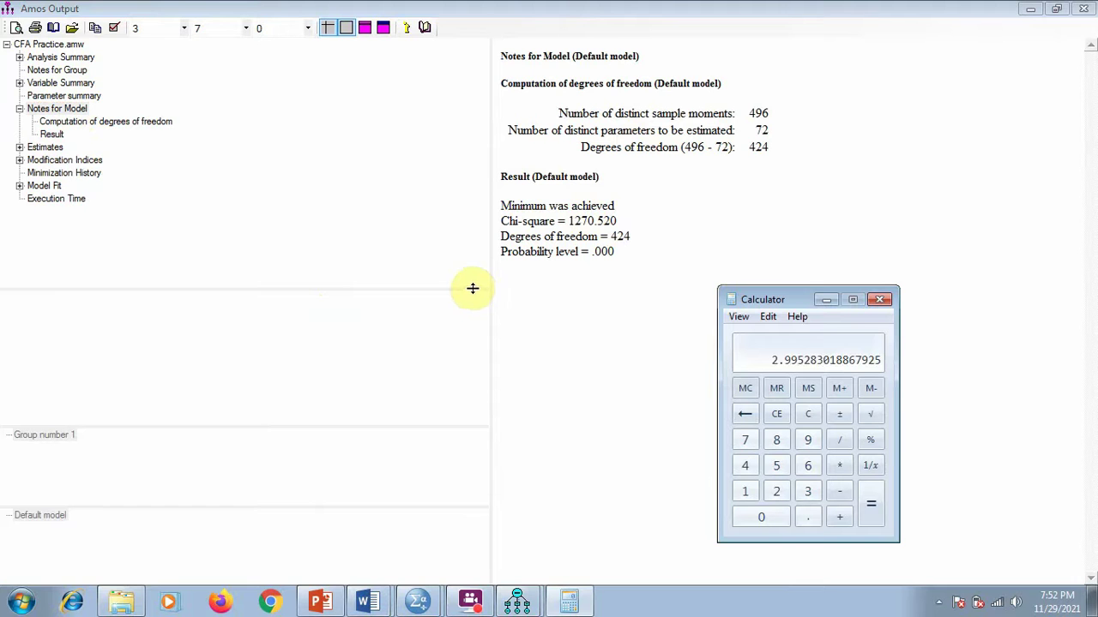
left_click(825, 302)
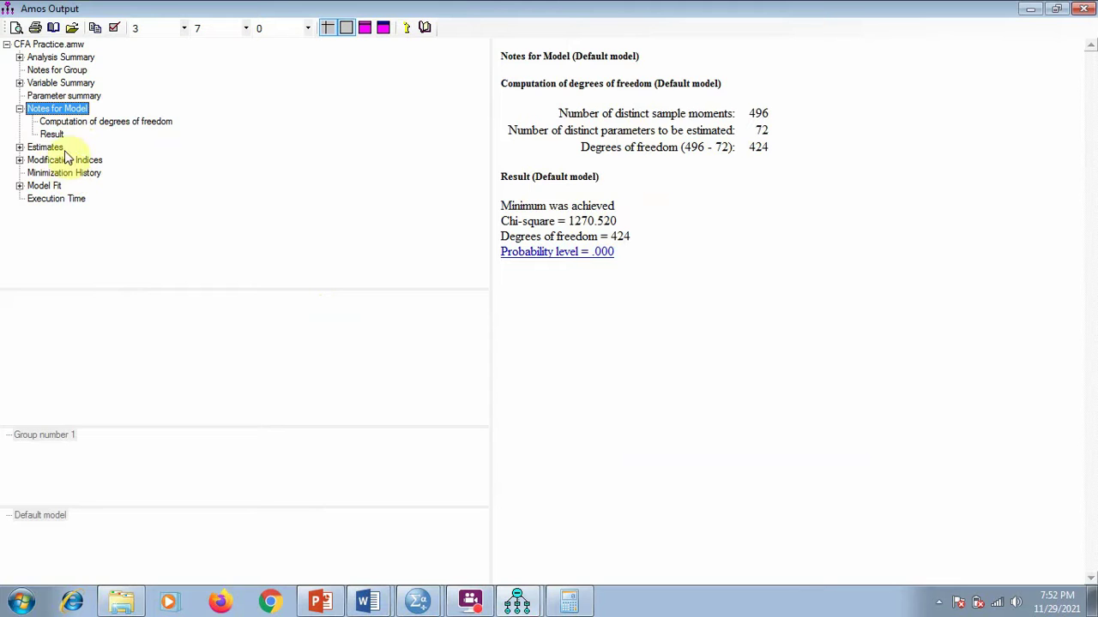
Examine the Model Fit summary for the CMIN/DF, RMR, GFI, baseline comparison and RMSEA values.
left_click(43, 187)
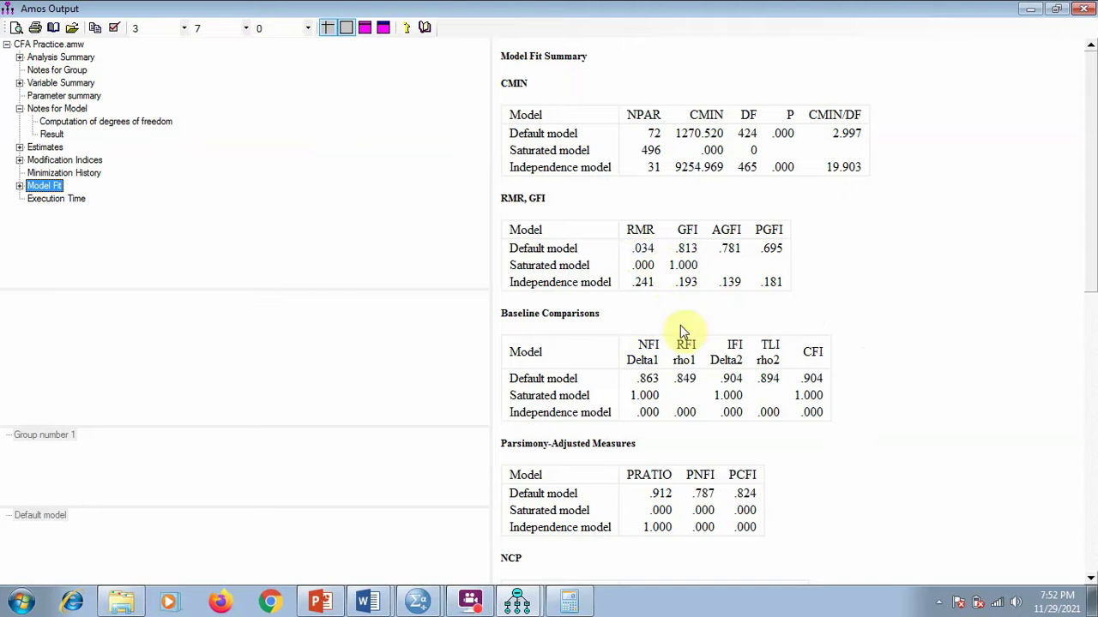
left_click(956, 367)
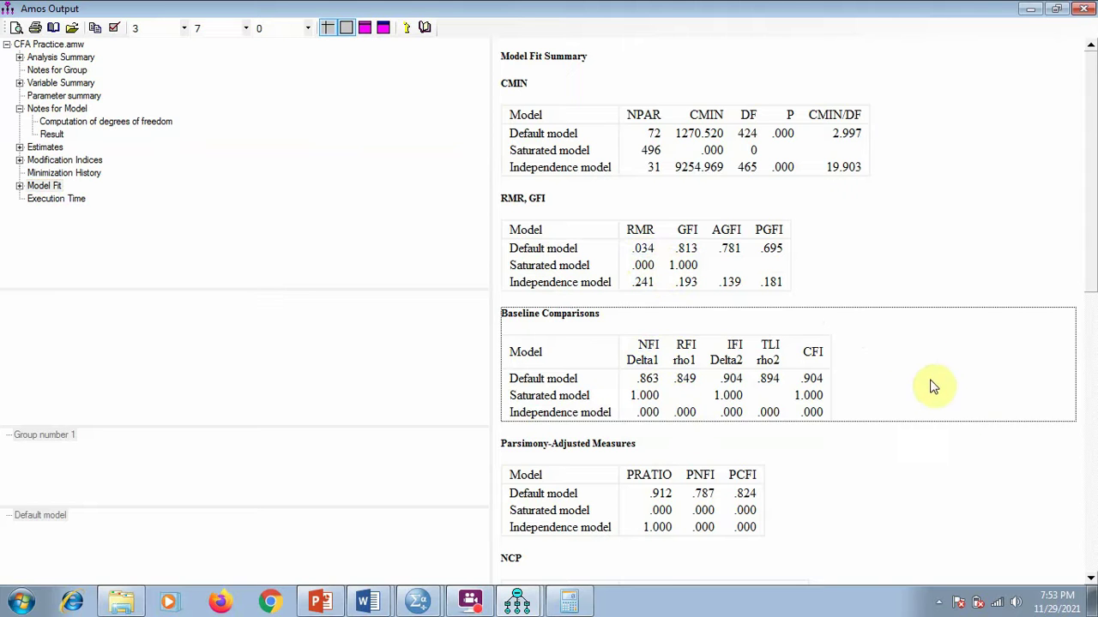
scroll(944, 377, "down", 8)
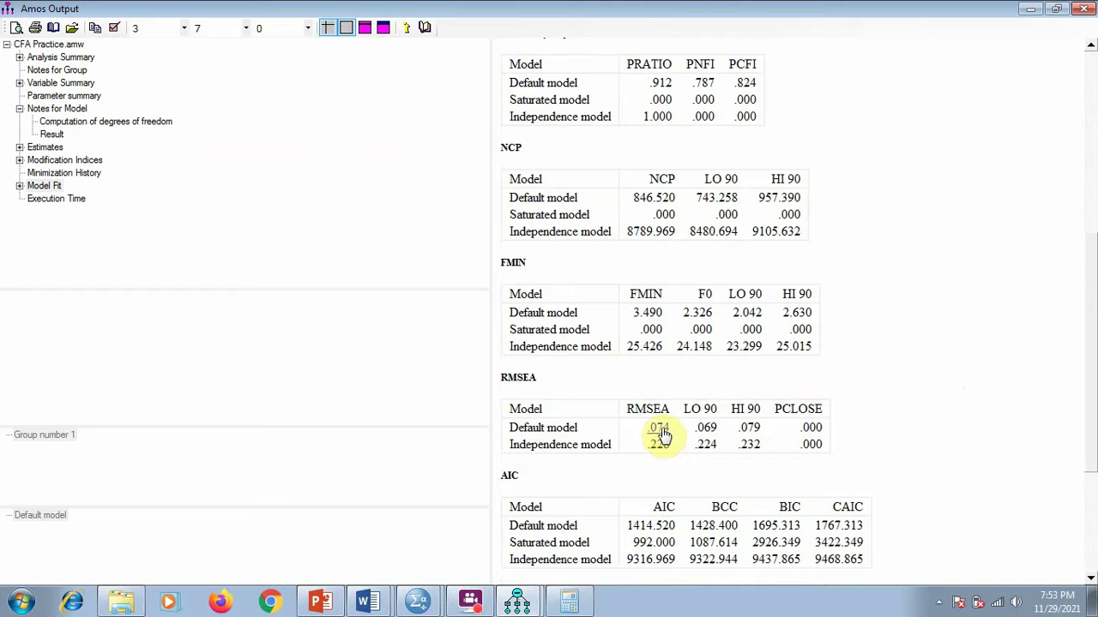
scroll(657, 391, "up", 8)
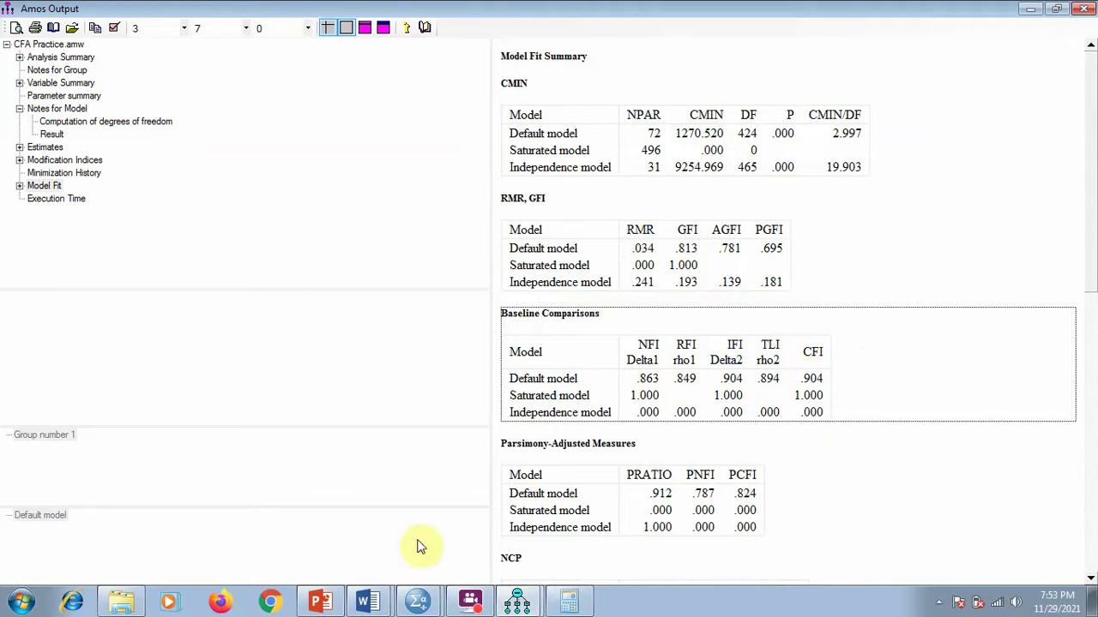
Switch to the Word report and look through its CFA model figures down to Table 3, Reliability and Convergent Validity.
left_click(364, 600)
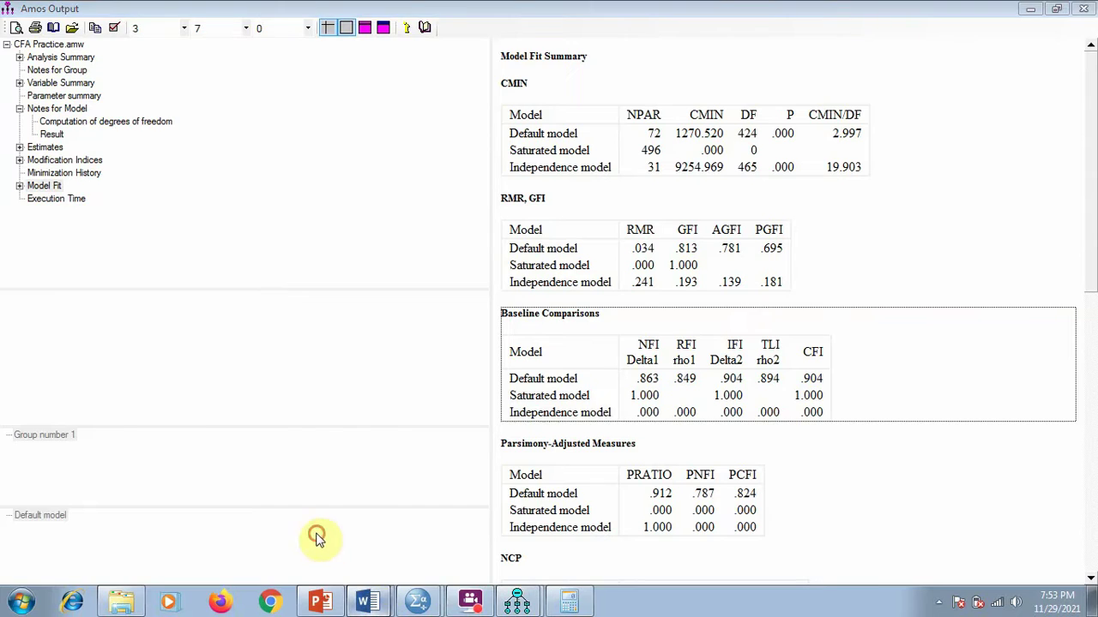
scroll(452, 338, "down", 5)
left_click_drag(1090, 98, 994, 232)
scroll(387, 345, "down", 3)
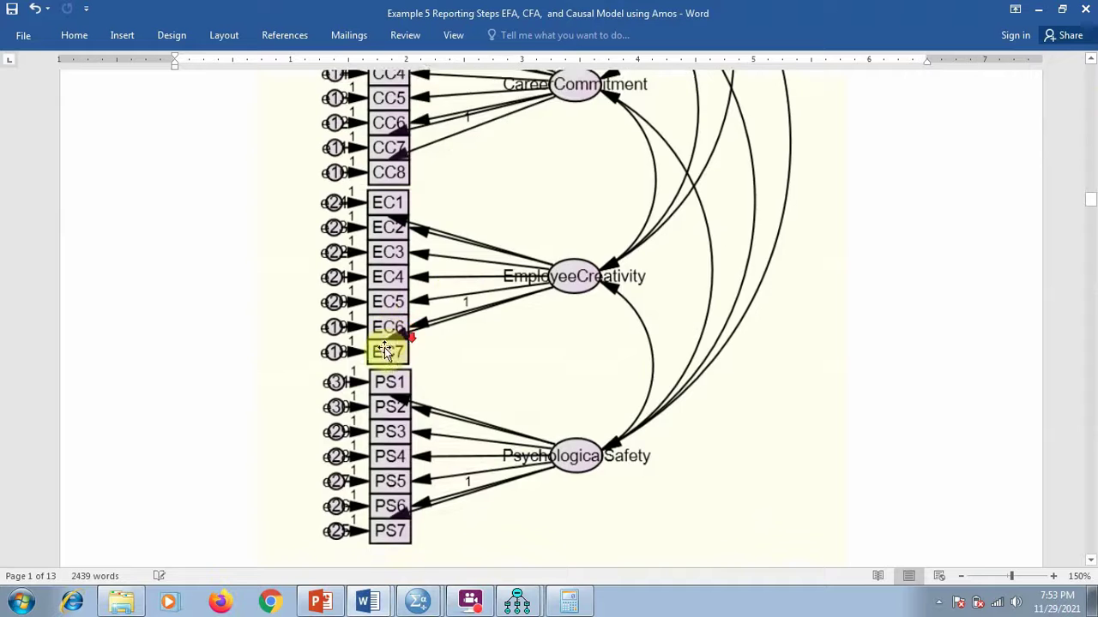
scroll(466, 282, "up", 3)
scroll(625, 245, "down", 6)
scroll(478, 375, "down", 10)
scroll(503, 308, "down", 12)
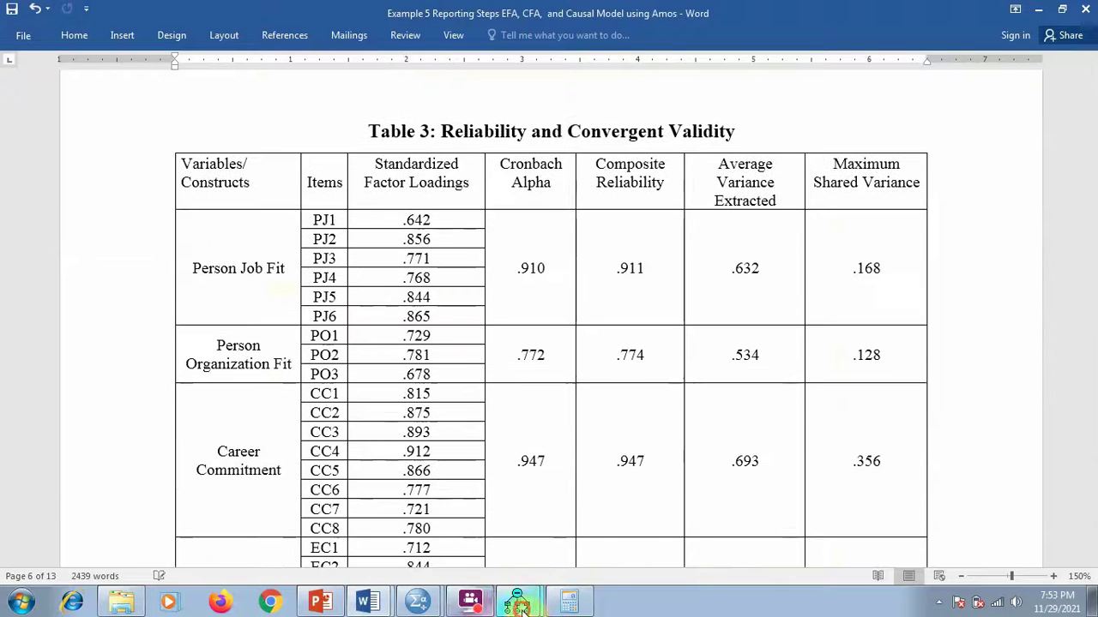
Try pasting the Amos path diagram into a new Word document, and close that document without saving.
left_click(518, 604)
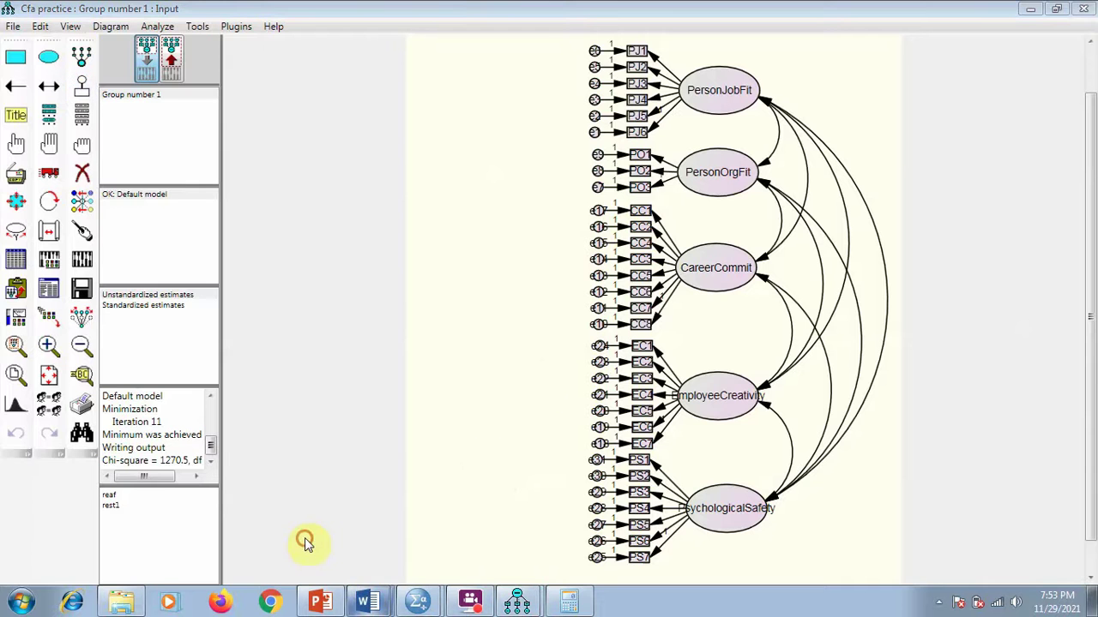
key("ctrl+n")
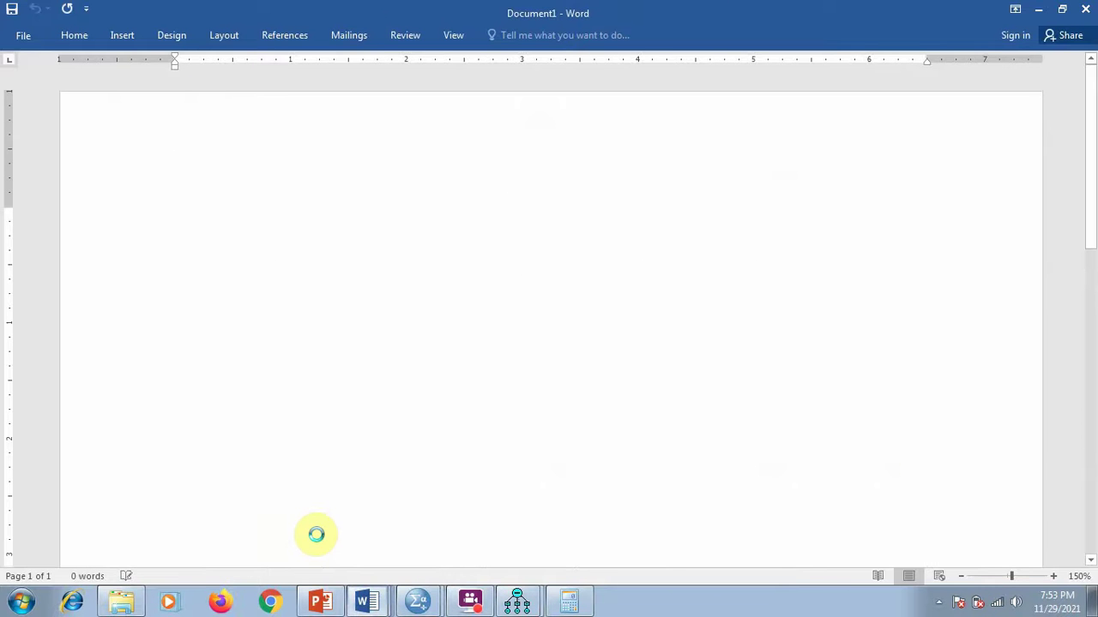
key("ctrl+v")
scroll(502, 400, "up", 10)
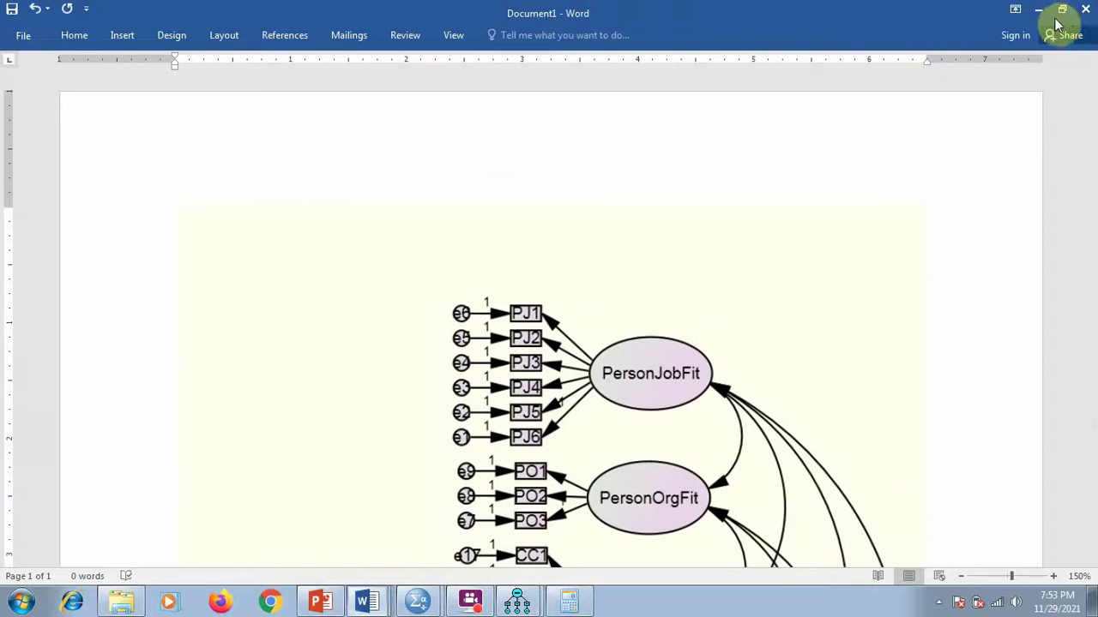
left_click(1085, 10)
left_click(549, 331)
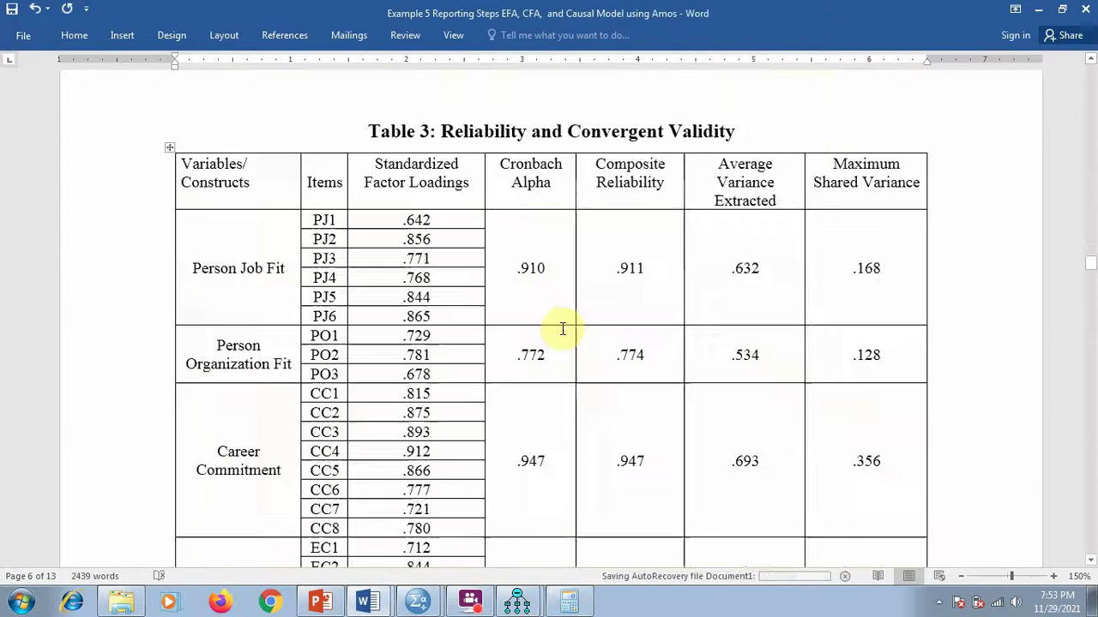
Examine Table 3's standardized factor loadings and its Cronbach alpha, composite reliability, average variance extracted and maximum shared variance columns.
scroll(434, 250, "down", 10)
scroll(434, 249, "up", 5)
scroll(465, 276, "down", 8)
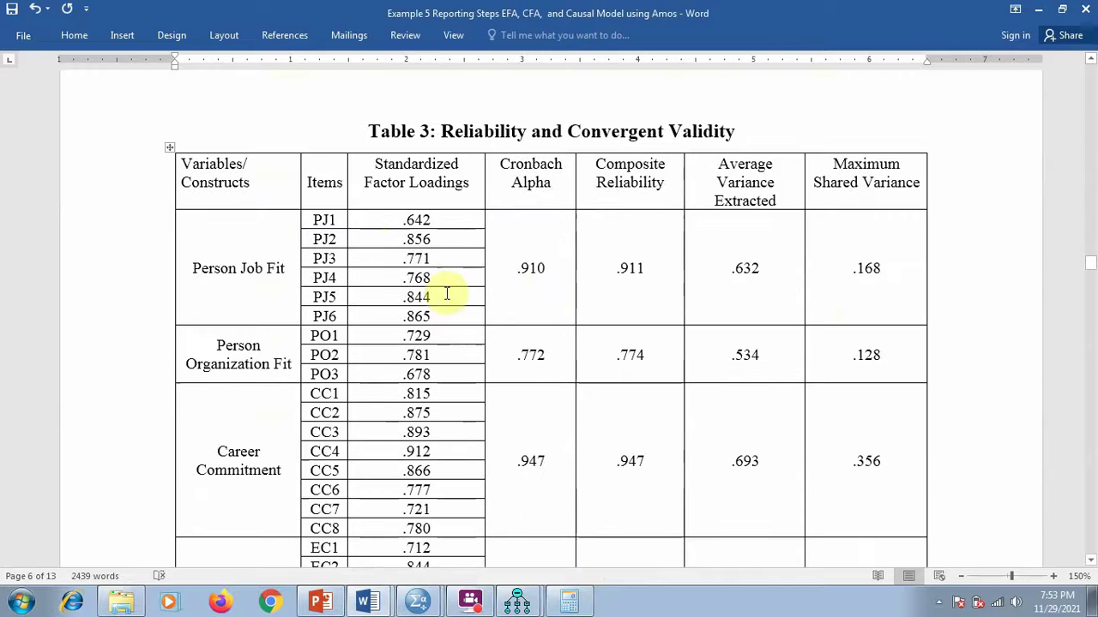
scroll(482, 286, "down", 3)
scroll(421, 199, "up", 1)
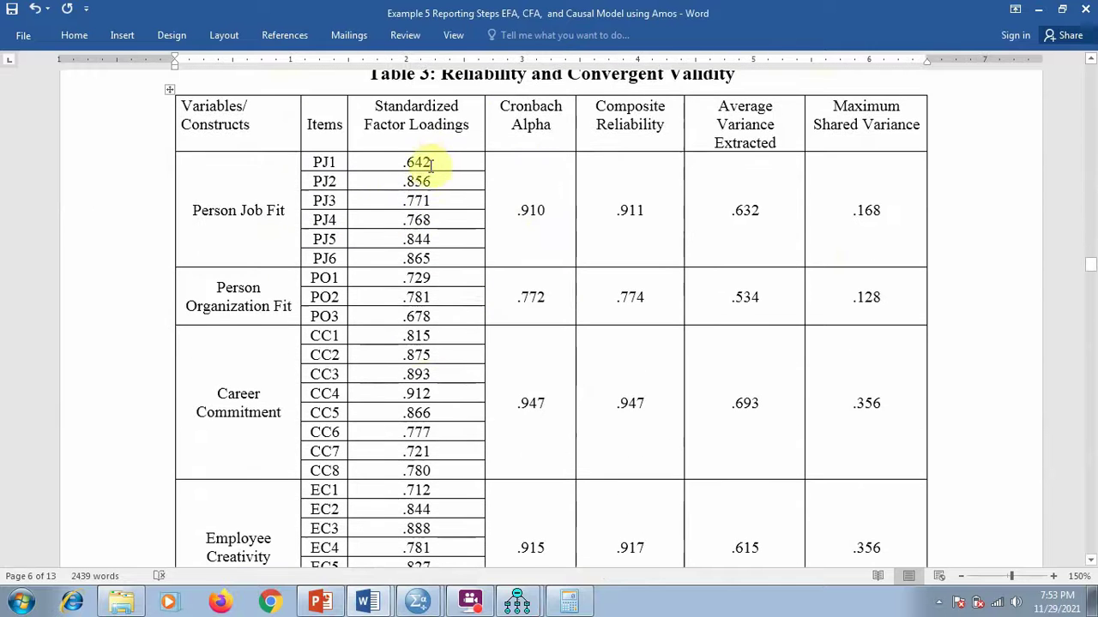
mouse_move(421, 160)
left_mouse_down()
mouse_move(415, 507)
mouse_move(444, 343)
left_mouse_up()
scroll(506, 197, "up", 3)
left_click(544, 186)
left_click(624, 167)
left_click(745, 181)
left_click(854, 181)
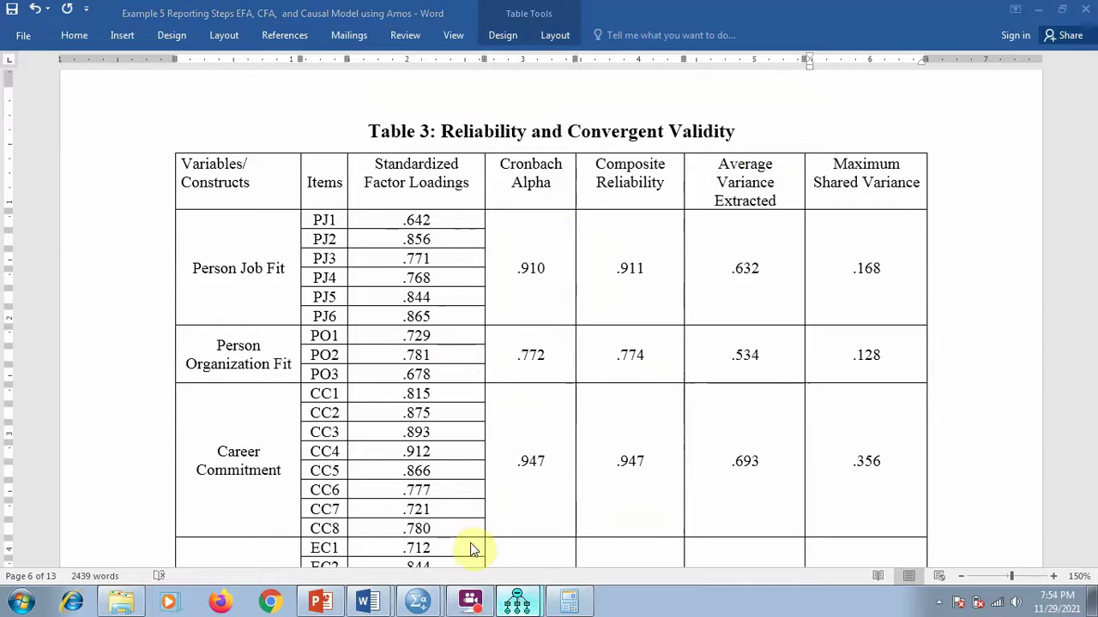
Switch to Amos and display the Standardized Regression Weights table from the scalar estimates in the text output.
left_click(473, 549)
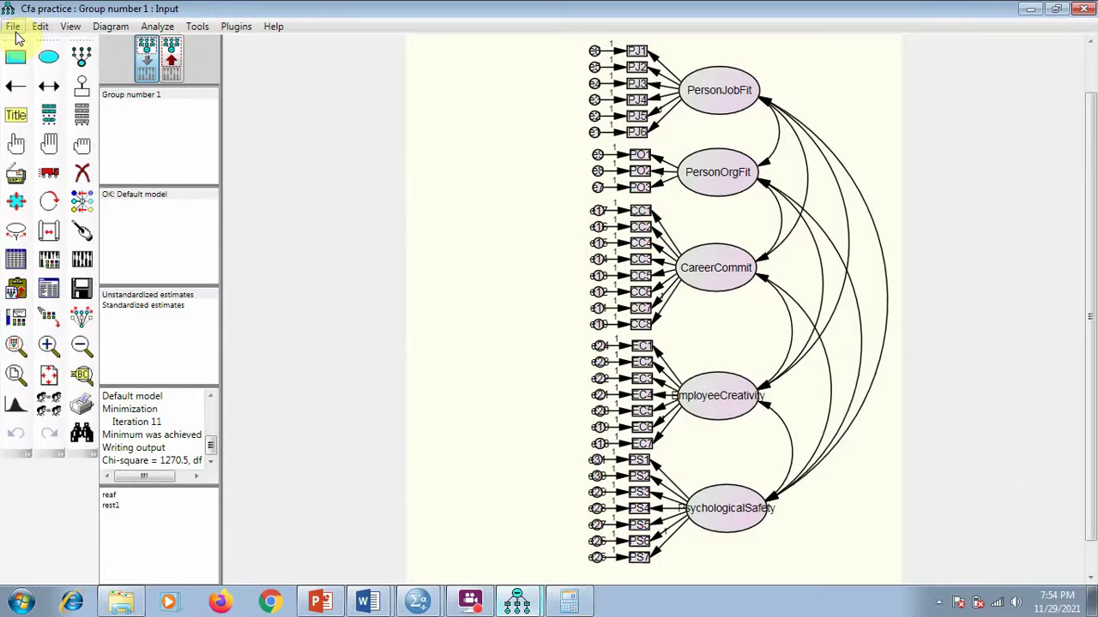
left_click(105, 204)
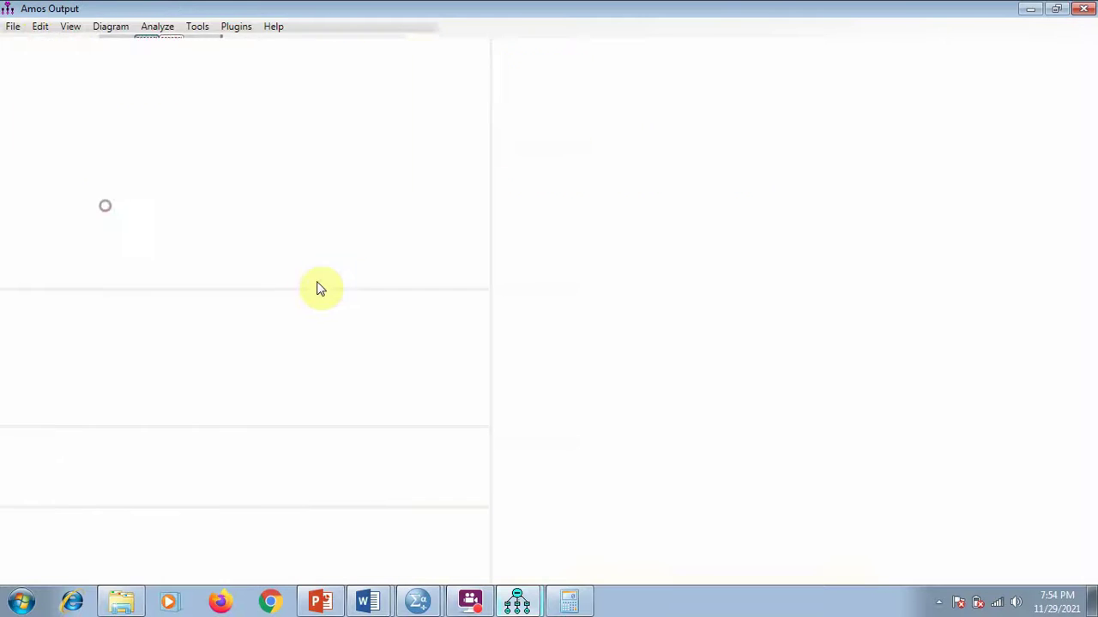
left_click(49, 162)
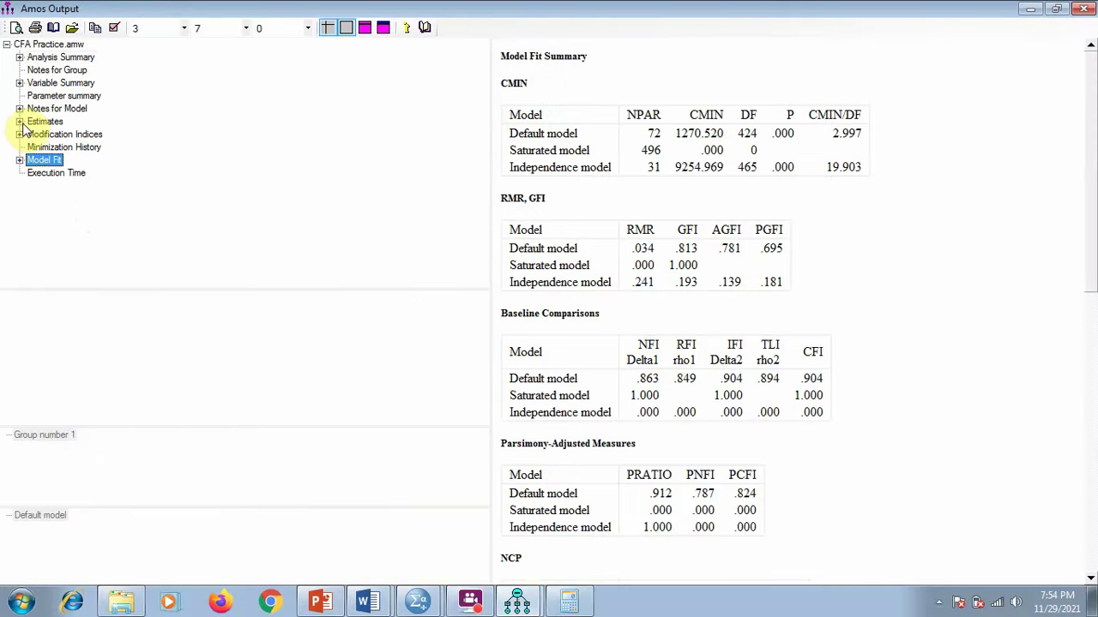
left_click(21, 123)
left_click(32, 135)
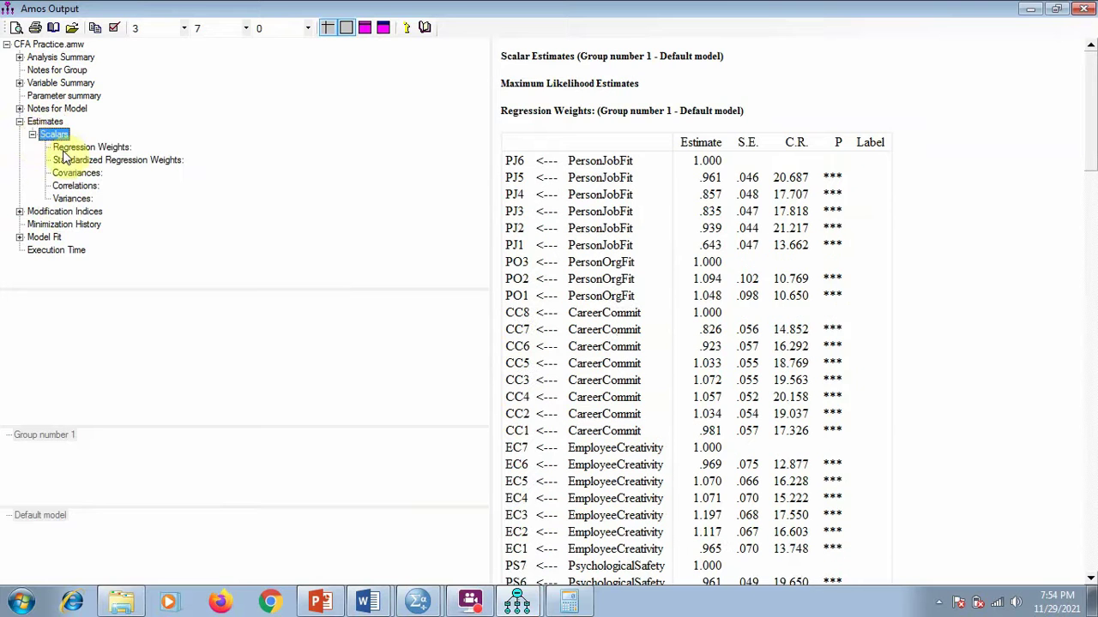
left_click(111, 163)
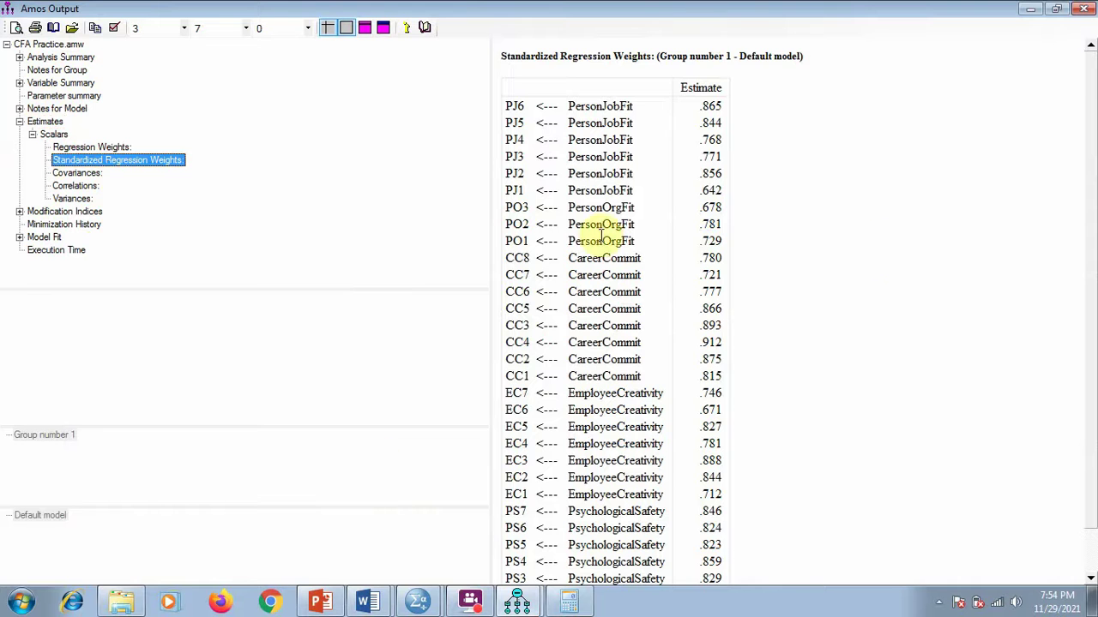
left_click(768, 317)
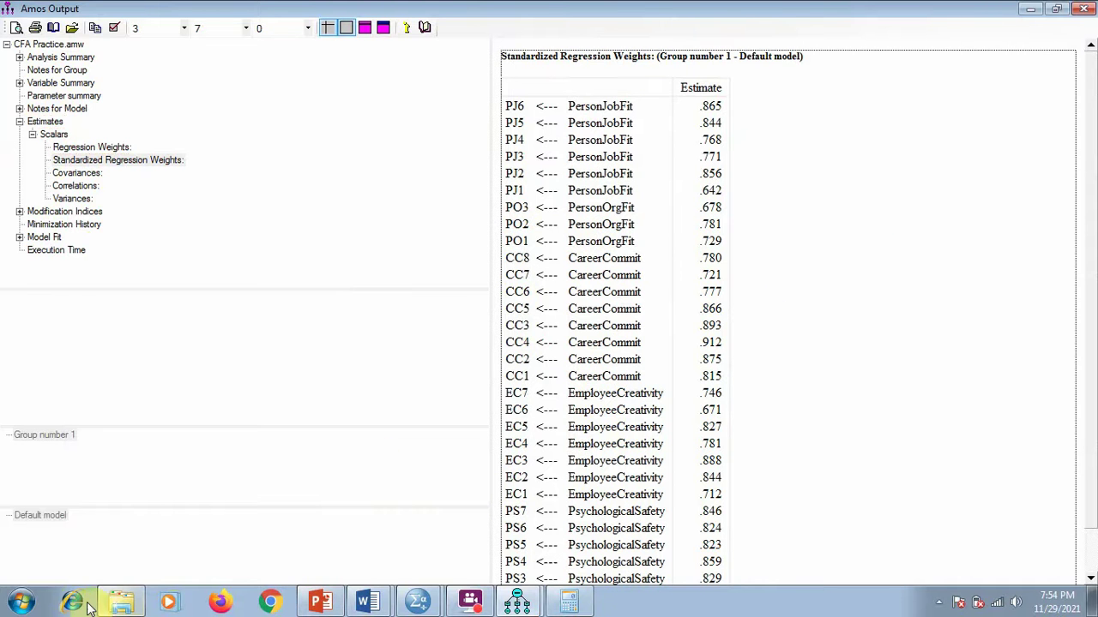
Open the Stats Tools Kit workbook from the Trainings subfolder on handling dummy variables, mediators and moderators, and show its ValidityMaster sheet.
left_click(20, 602)
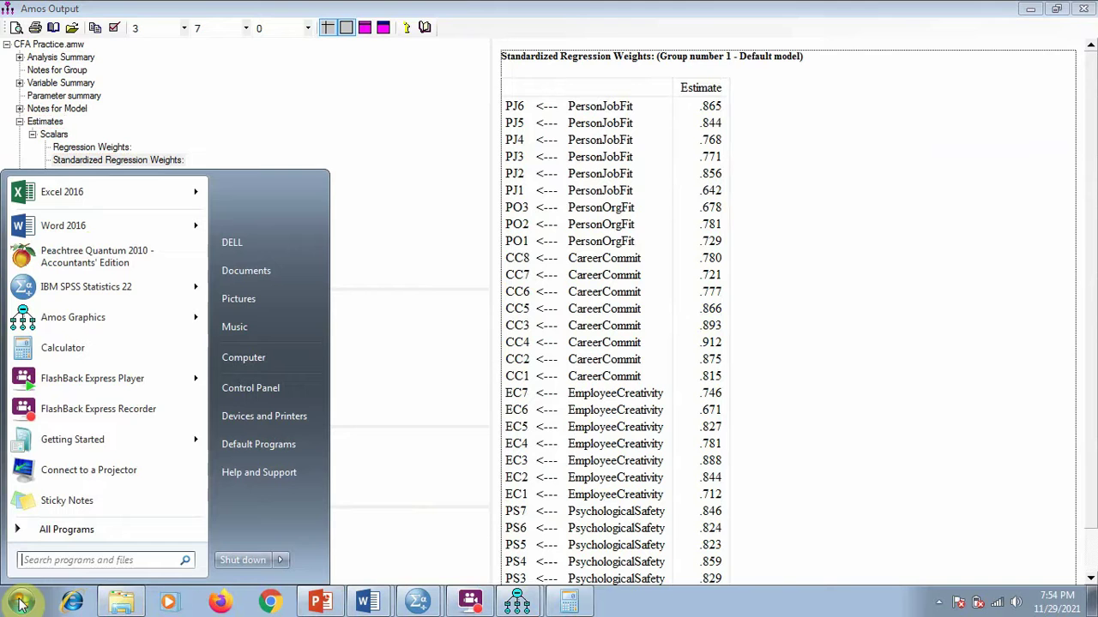
left_click(126, 603)
scroll(243, 369, "down", 1)
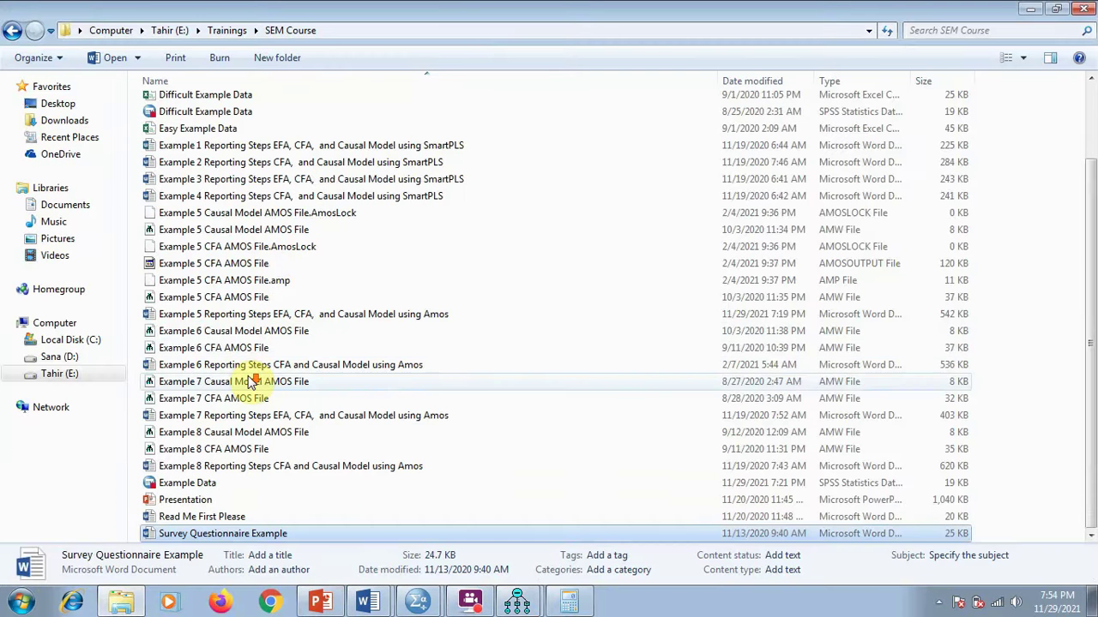
left_click(225, 30)
double_click(222, 125)
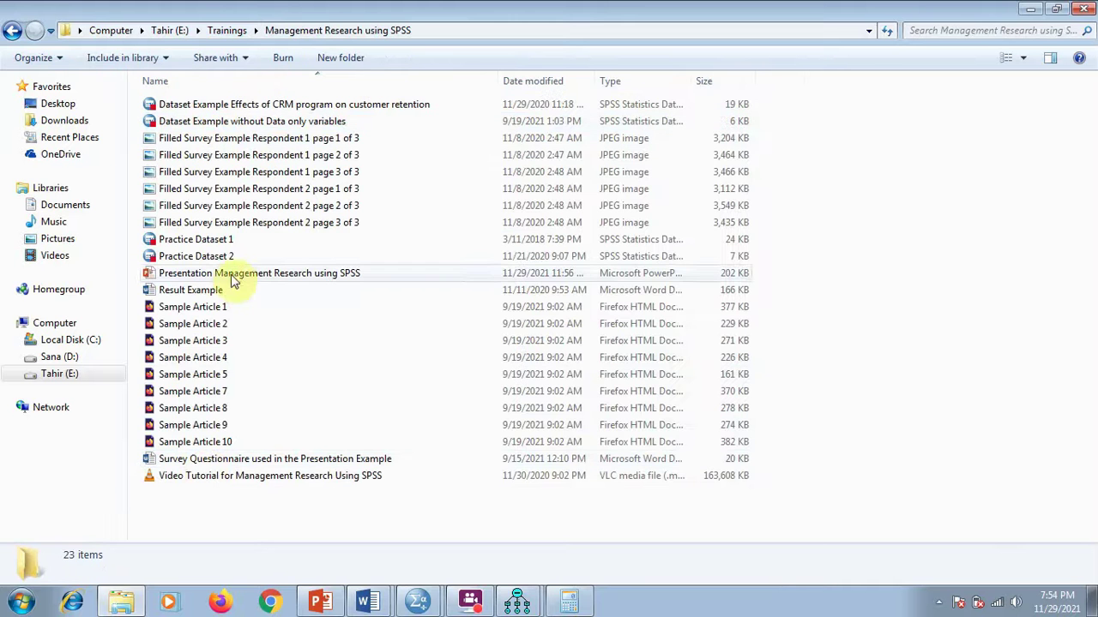
left_click(229, 31)
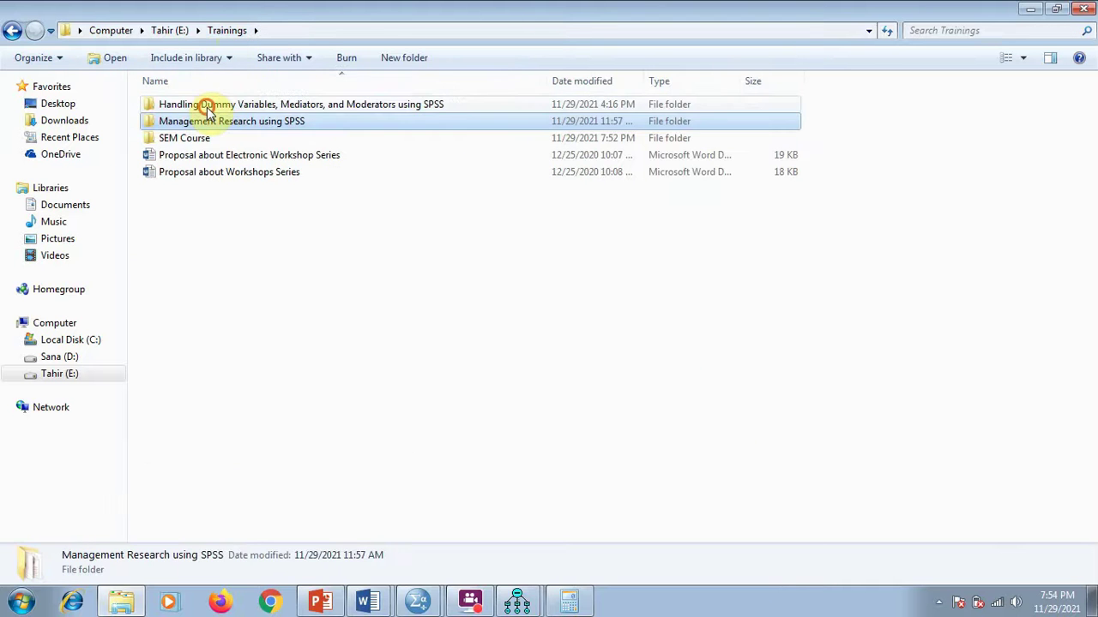
double_click(214, 105)
left_click(190, 126)
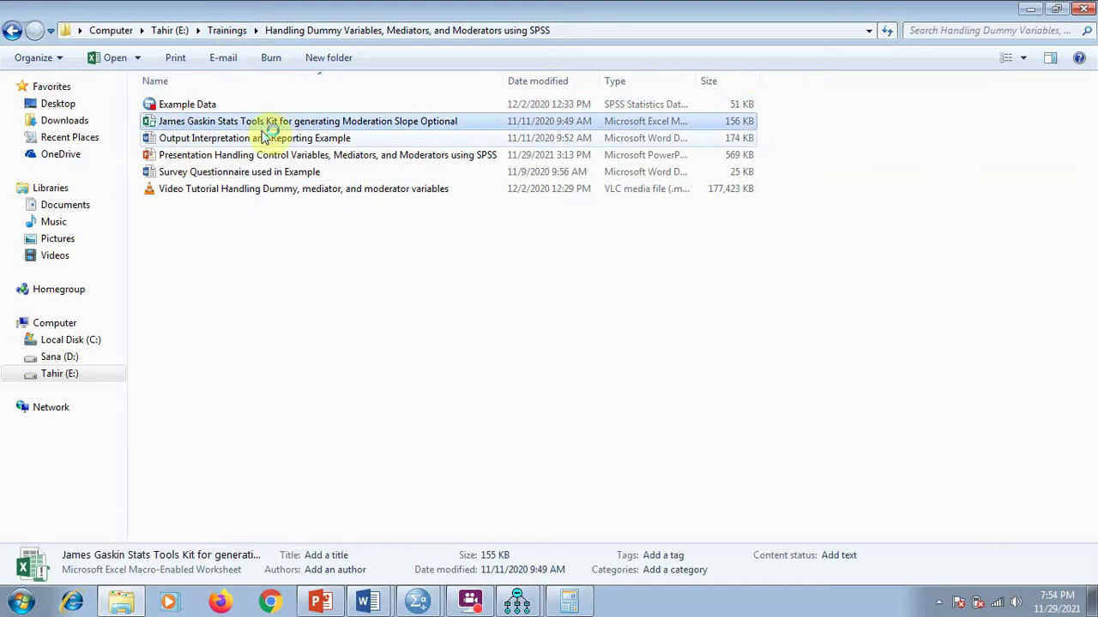
left_click(225, 124)
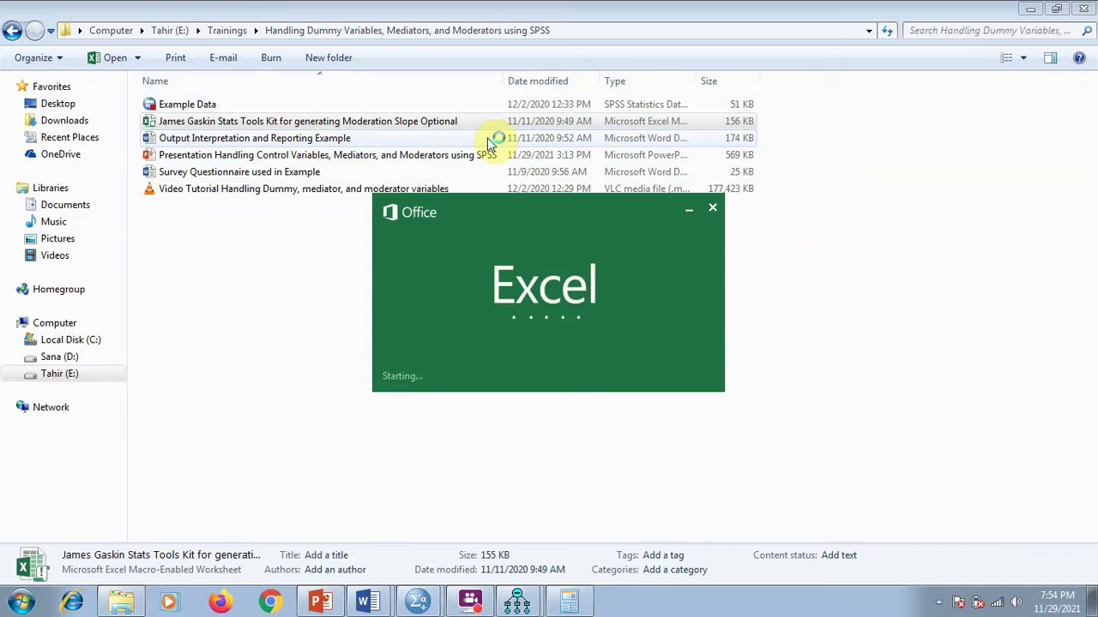
left_click(249, 123)
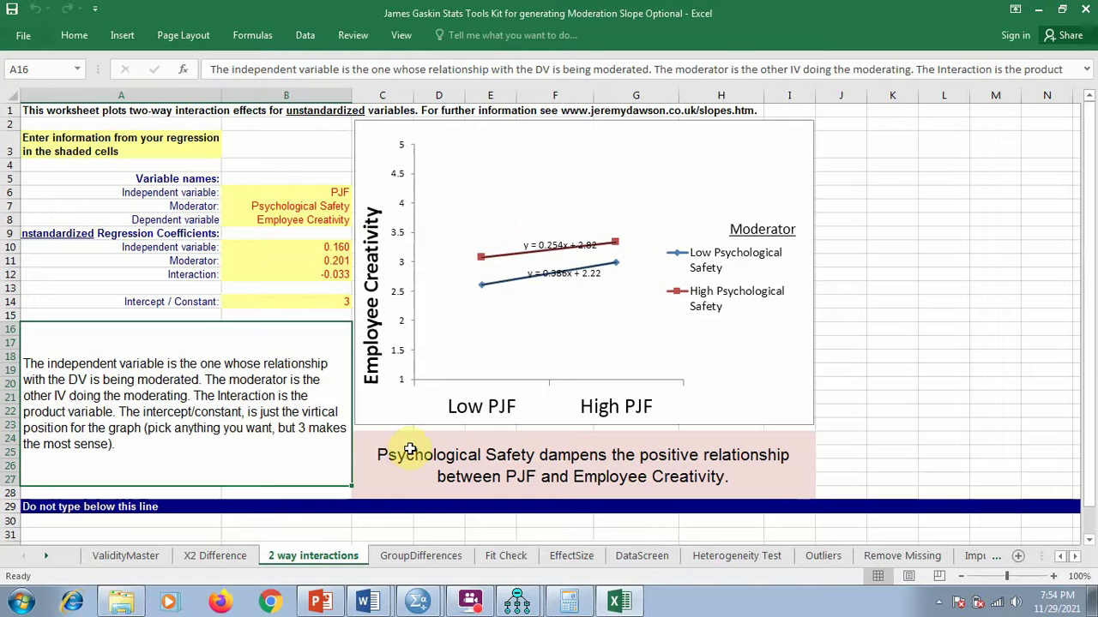
left_click(124, 558)
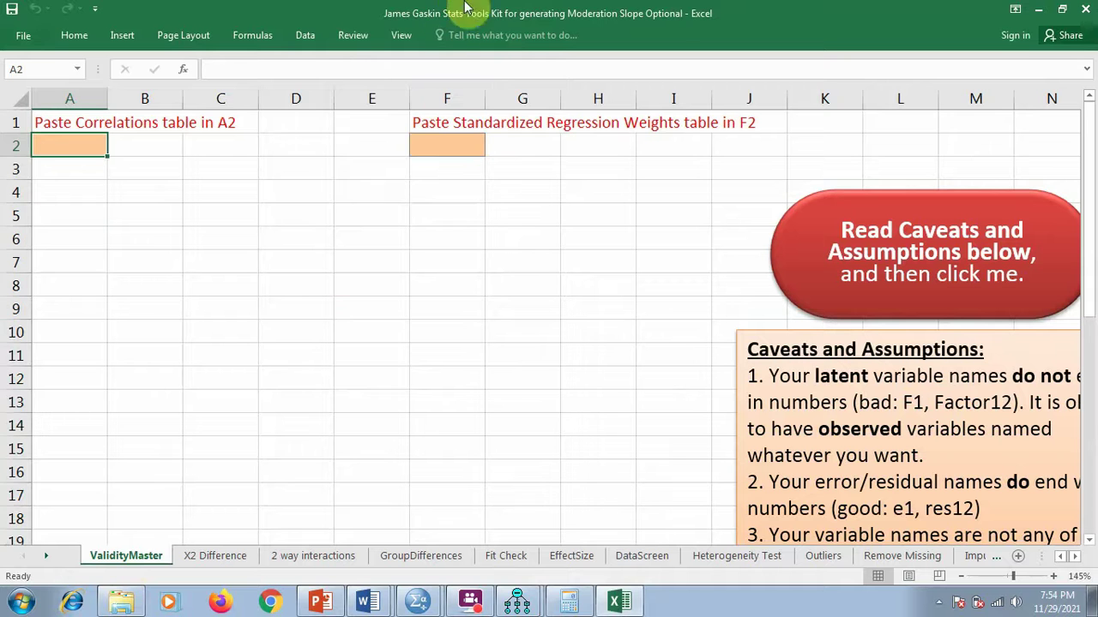
Copy the Standardized Regression Weights table from the Amos output and paste it into cell F2 of the ValidityMaster sheet.
left_click(439, 147)
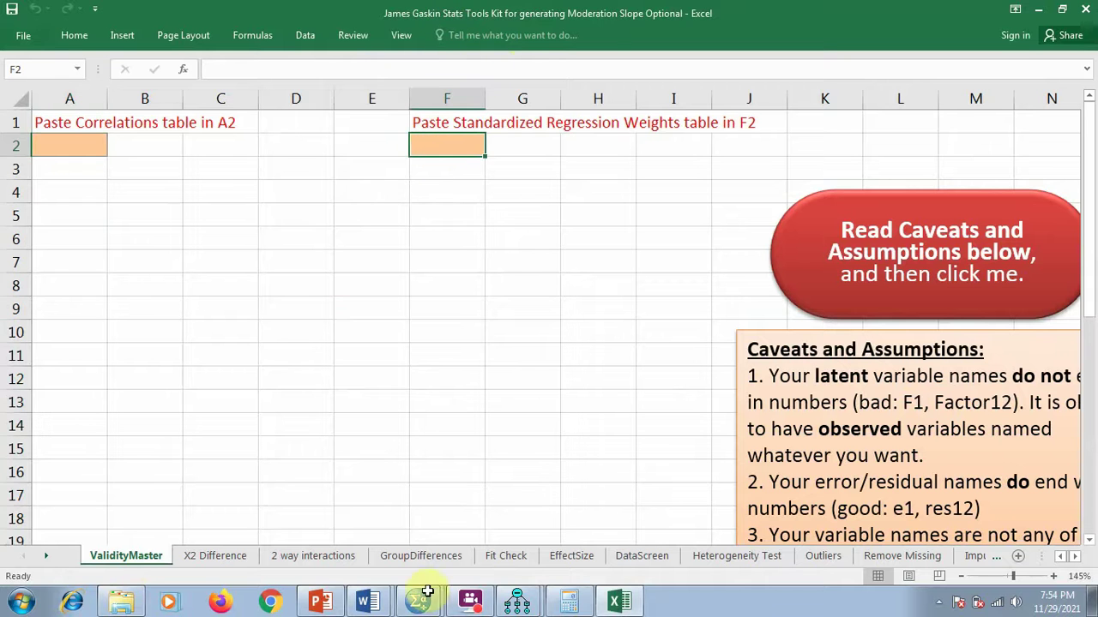
left_click(559, 591)
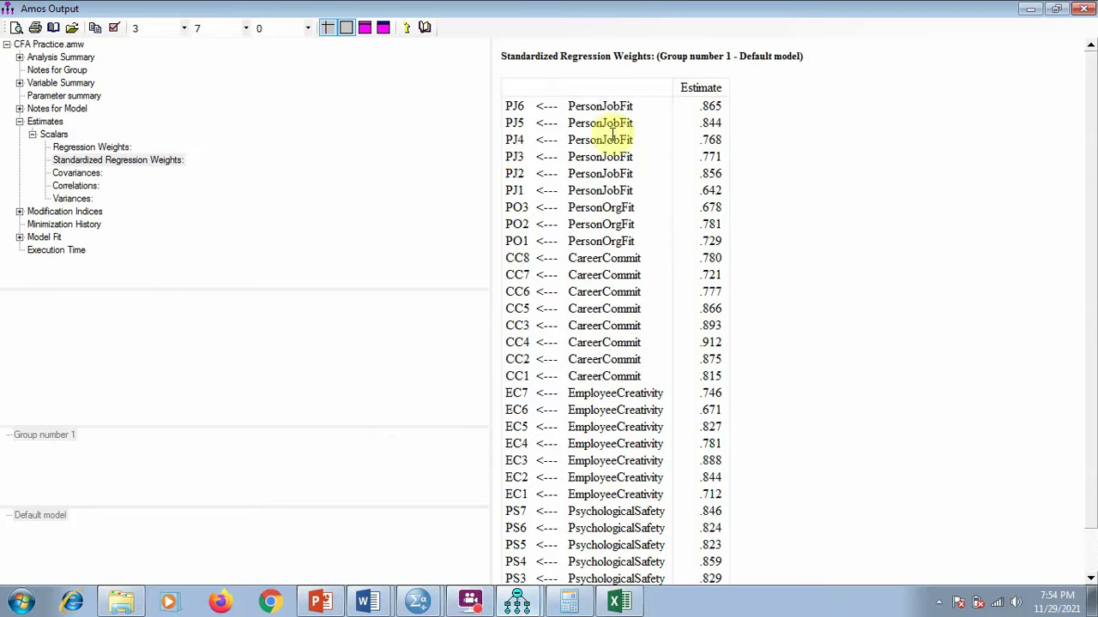
left_click(610, 96)
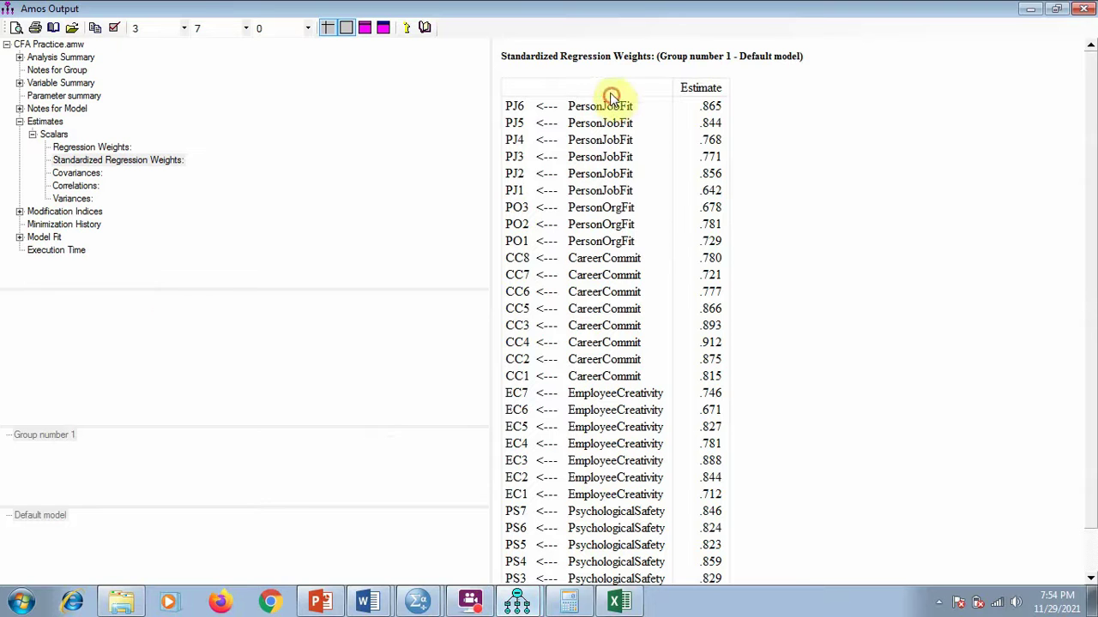
right_click(610, 73)
left_click(645, 101)
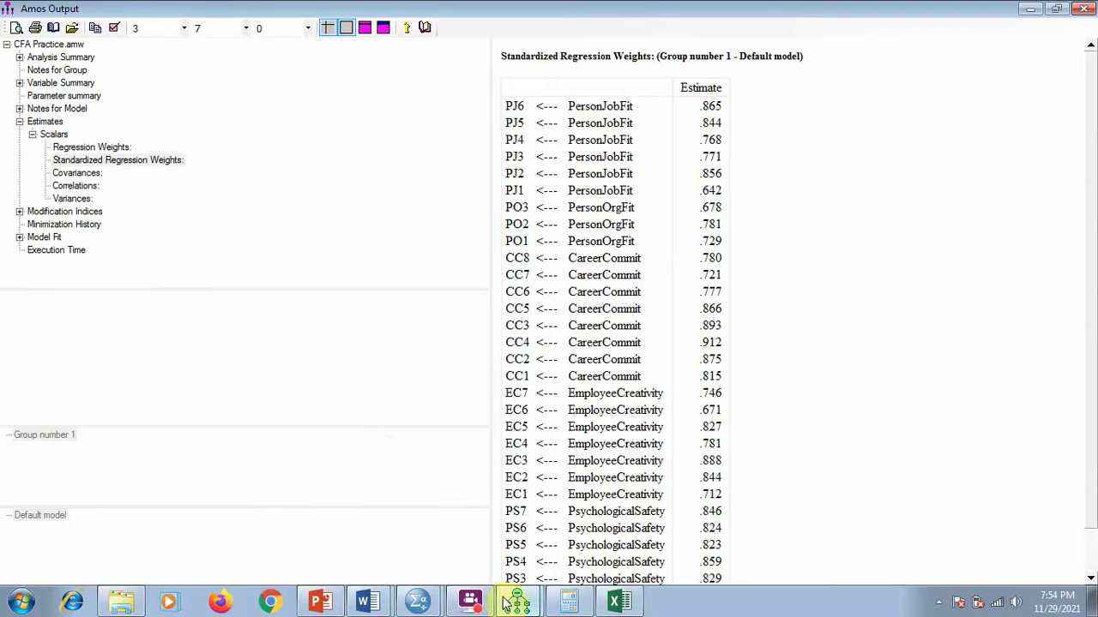
left_click(618, 600)
left_click(438, 147)
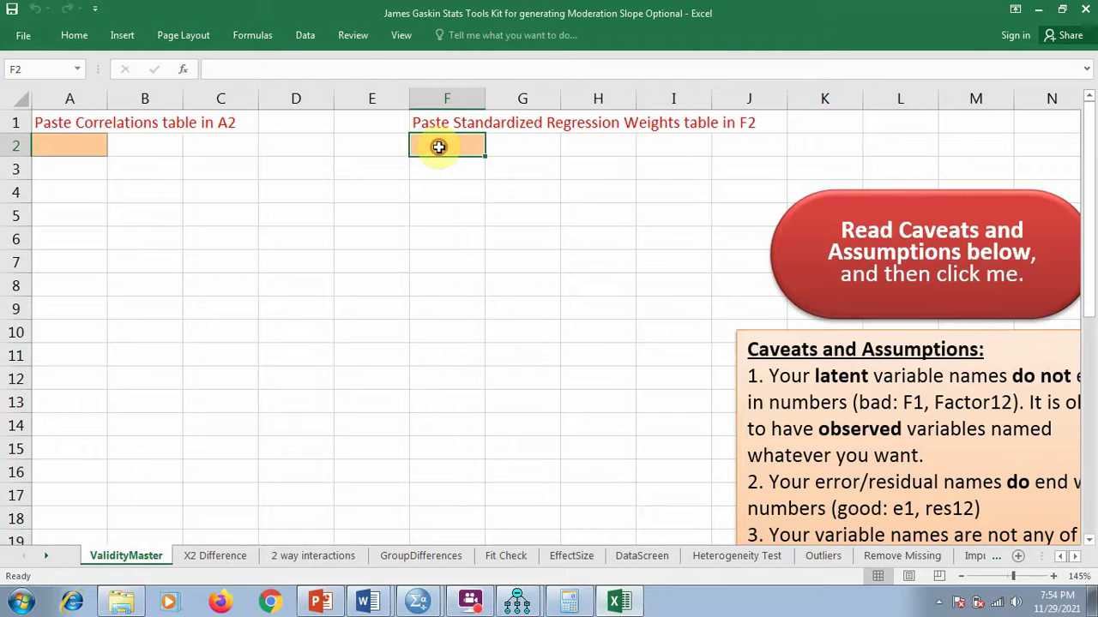
right_click(439, 147)
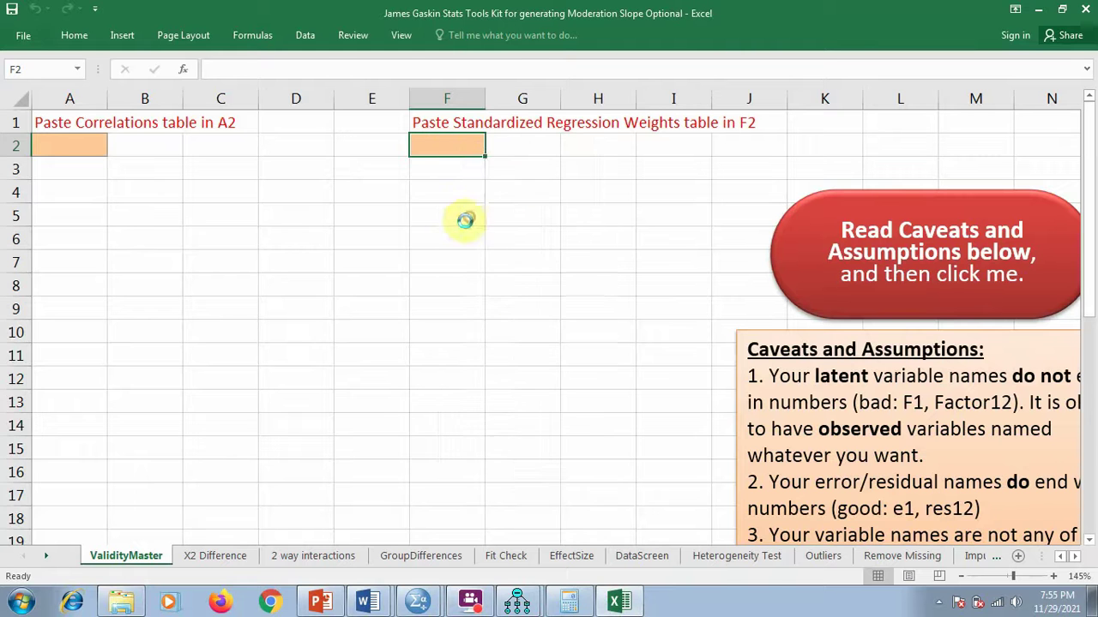
left_click(469, 217)
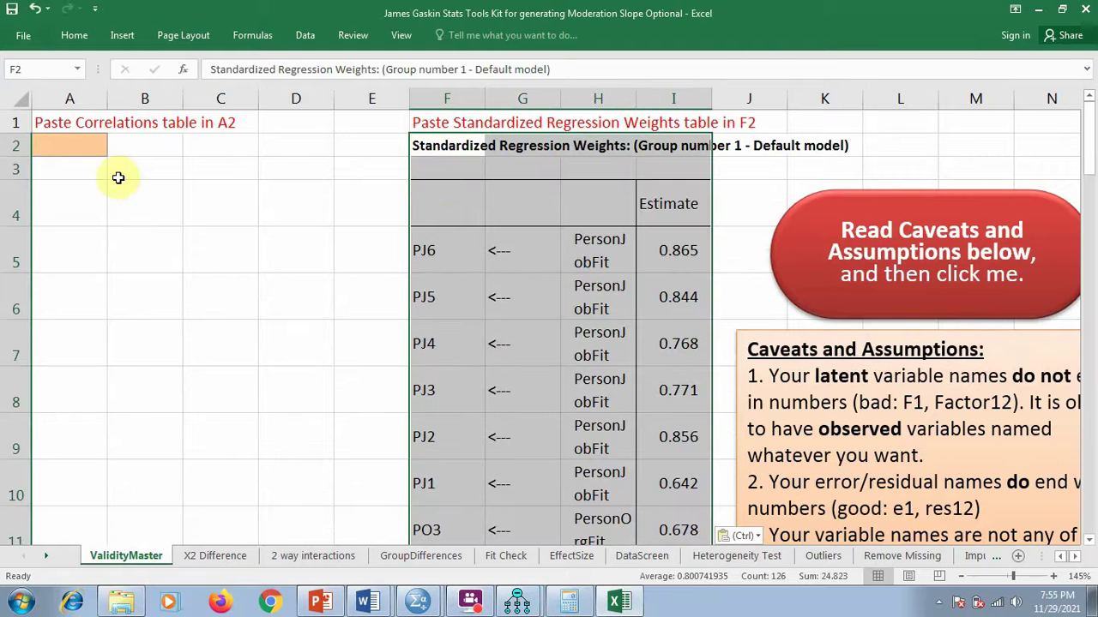
Copy the Correlations table from the Amos output and paste it into cell A2 of the ValidityMaster sheet.
left_click(89, 146)
left_click(519, 600)
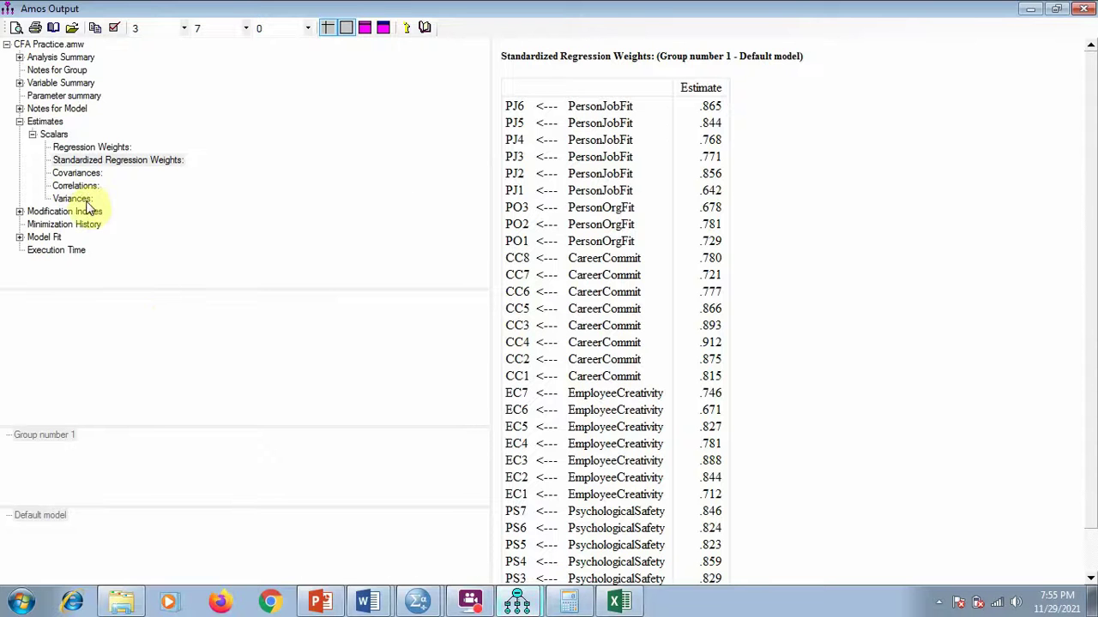
left_click(75, 186)
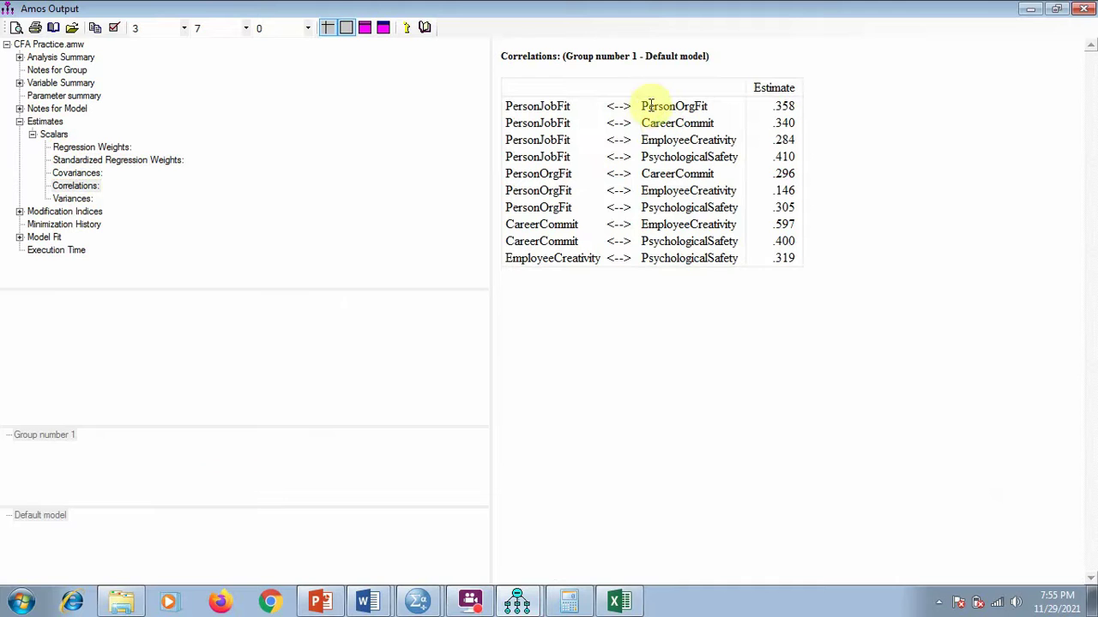
left_click(645, 138)
right_click(629, 91)
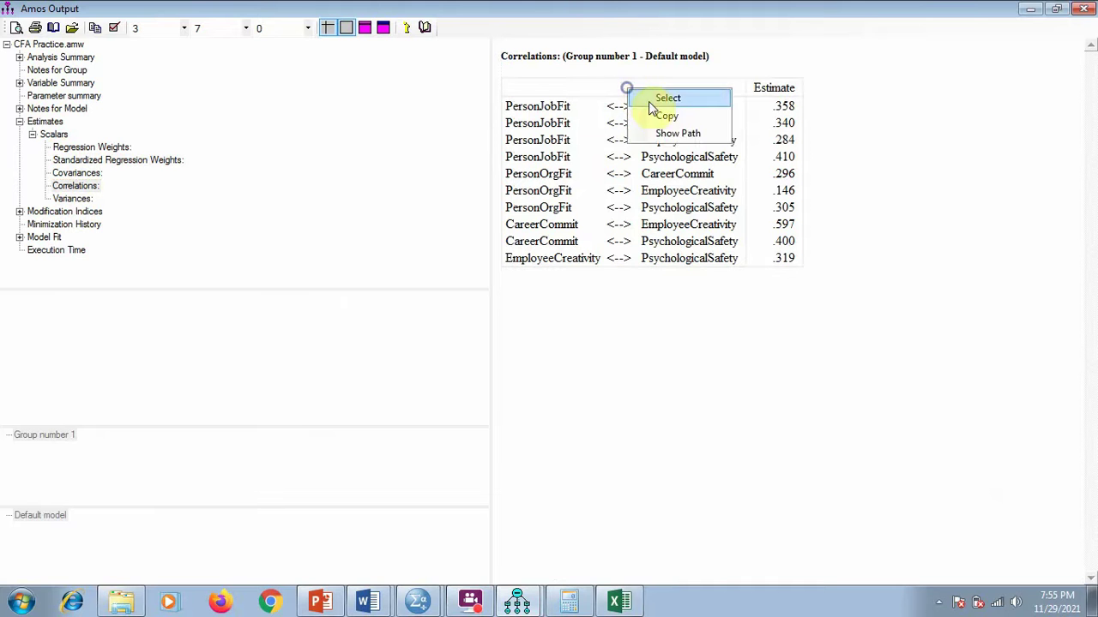
left_click(653, 112)
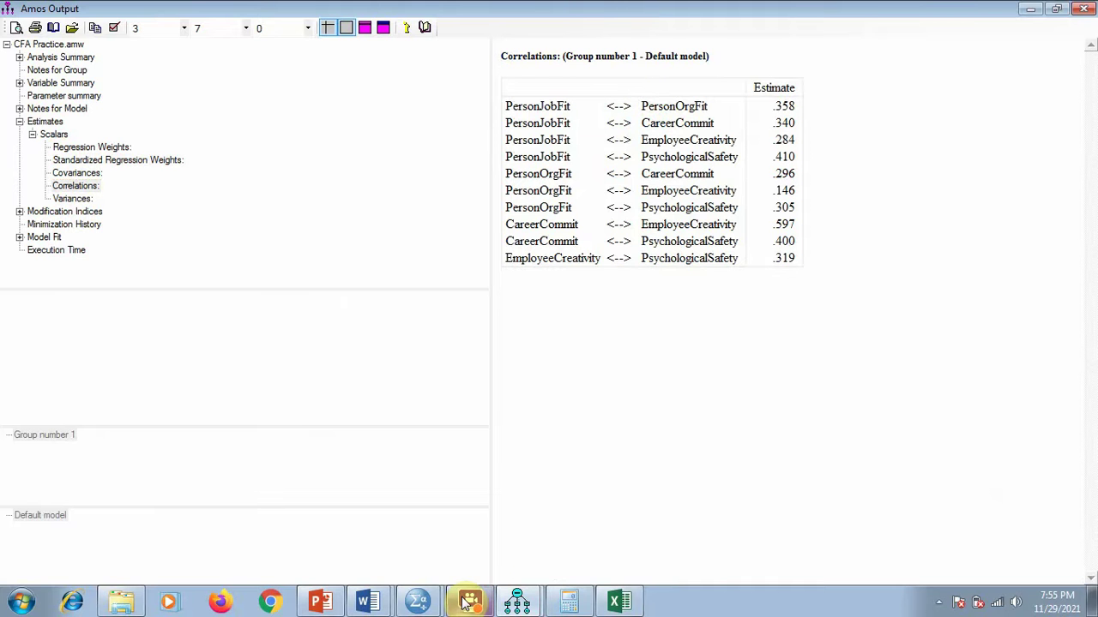
left_click(609, 601)
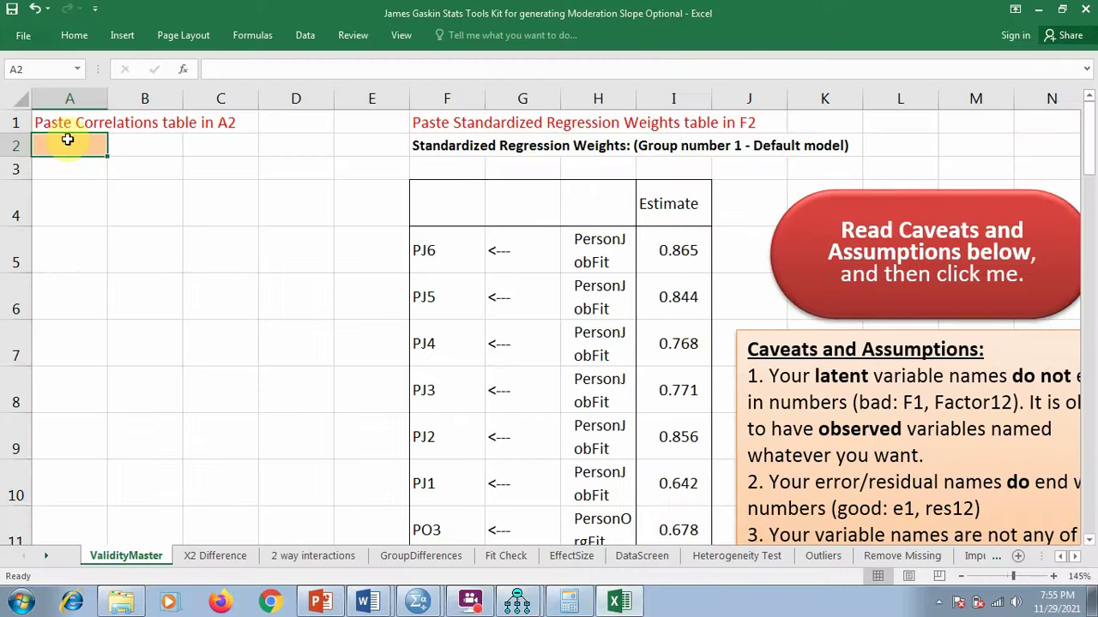
key("ctrl+v")
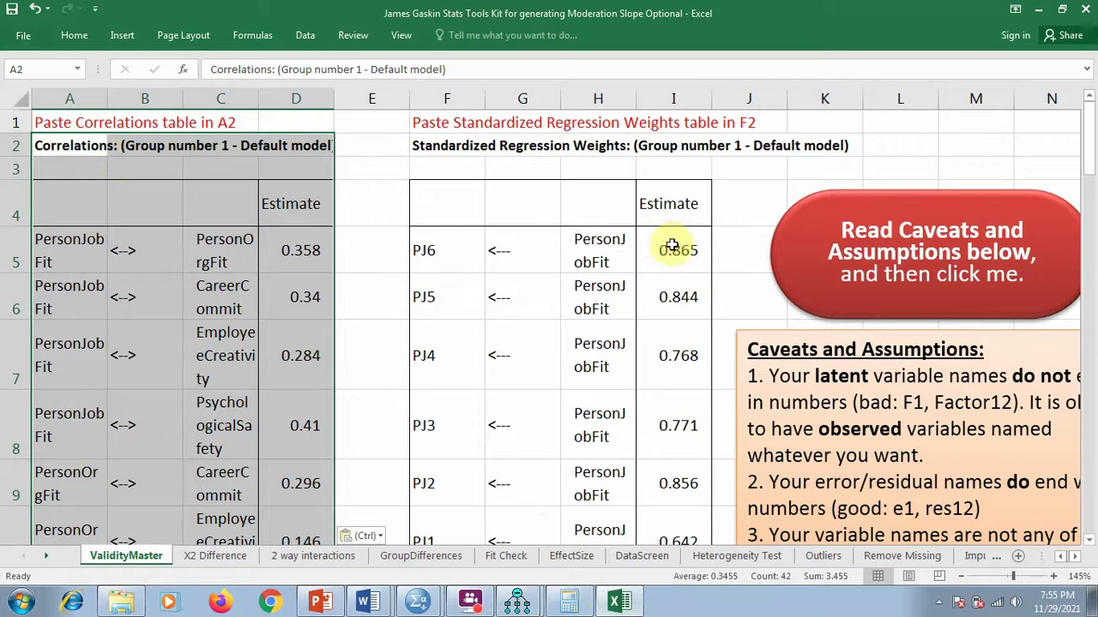
Run the ValidityMaster calculation on the pasted tables and fit column A's width to the construct names.
left_click(900, 247)
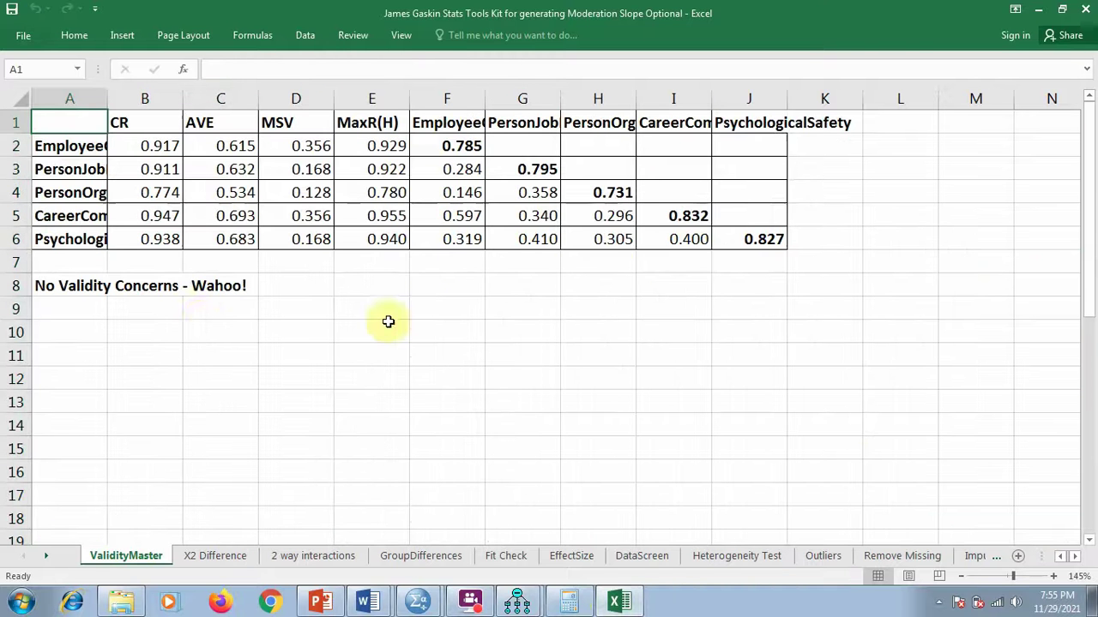
double_click(104, 98)
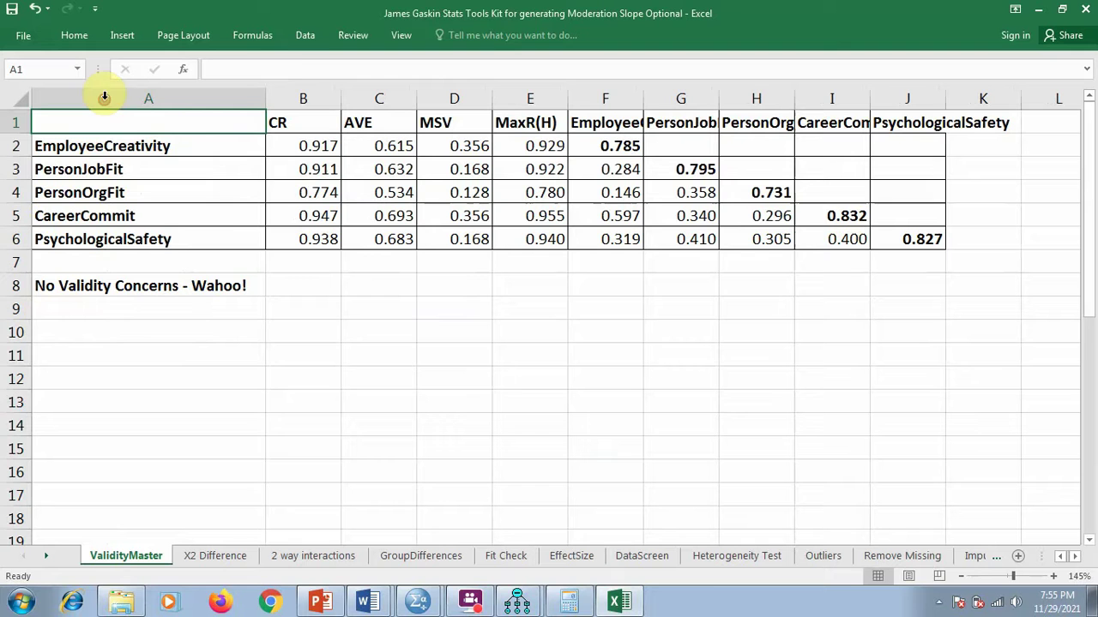
Examine the PersonJobFit row's composite reliability, and switch to the Word report to compare it with Table 3.
left_click(302, 172)
left_click(15, 169)
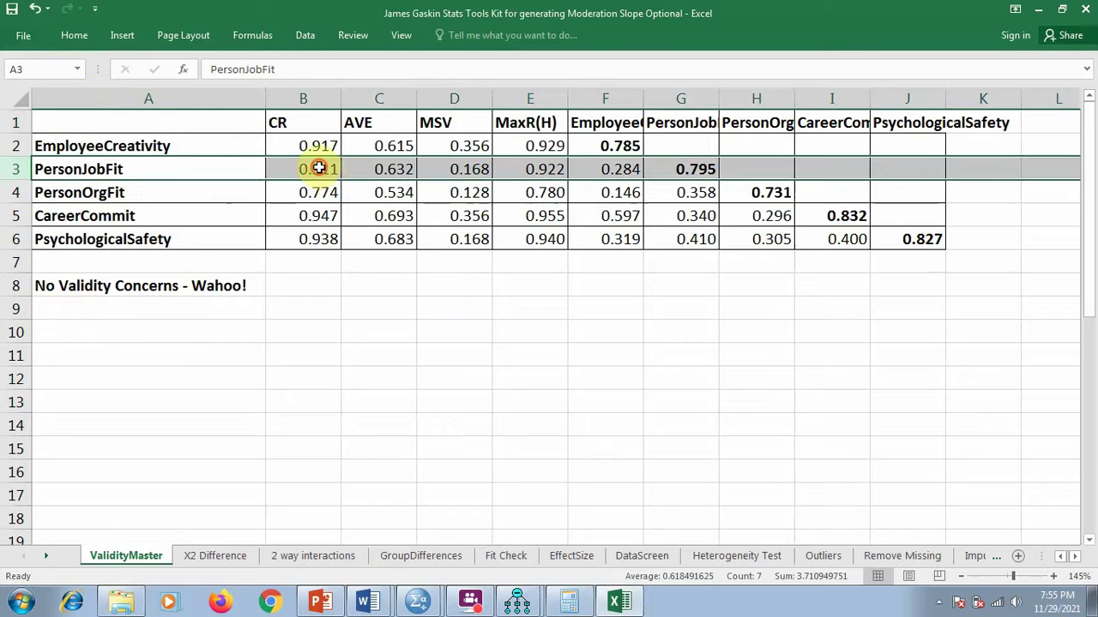
left_click(319, 169)
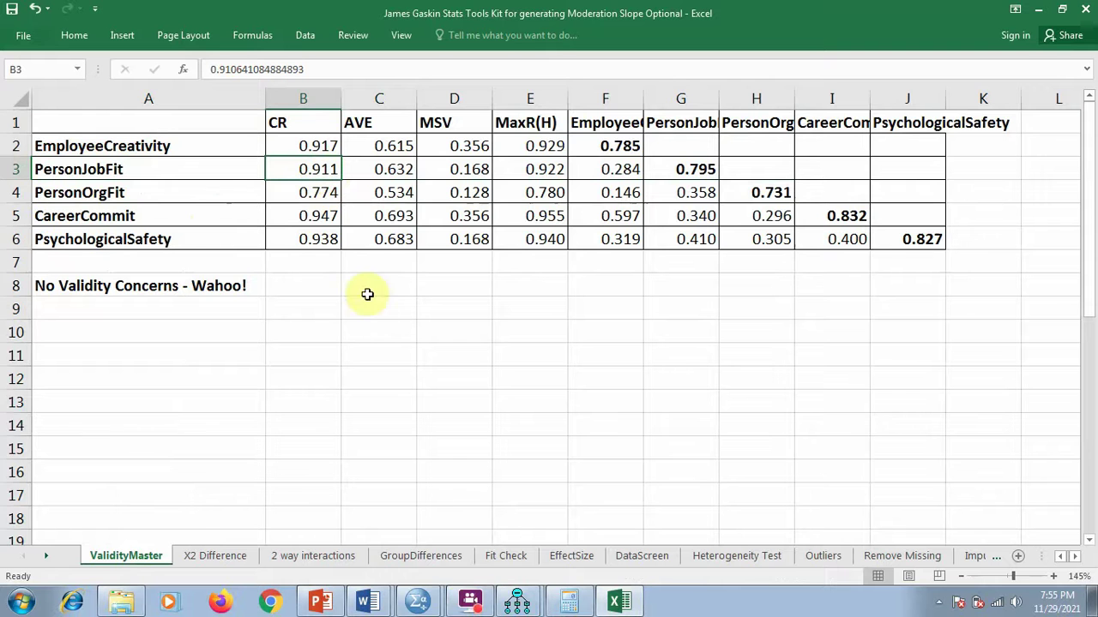
left_click(368, 602)
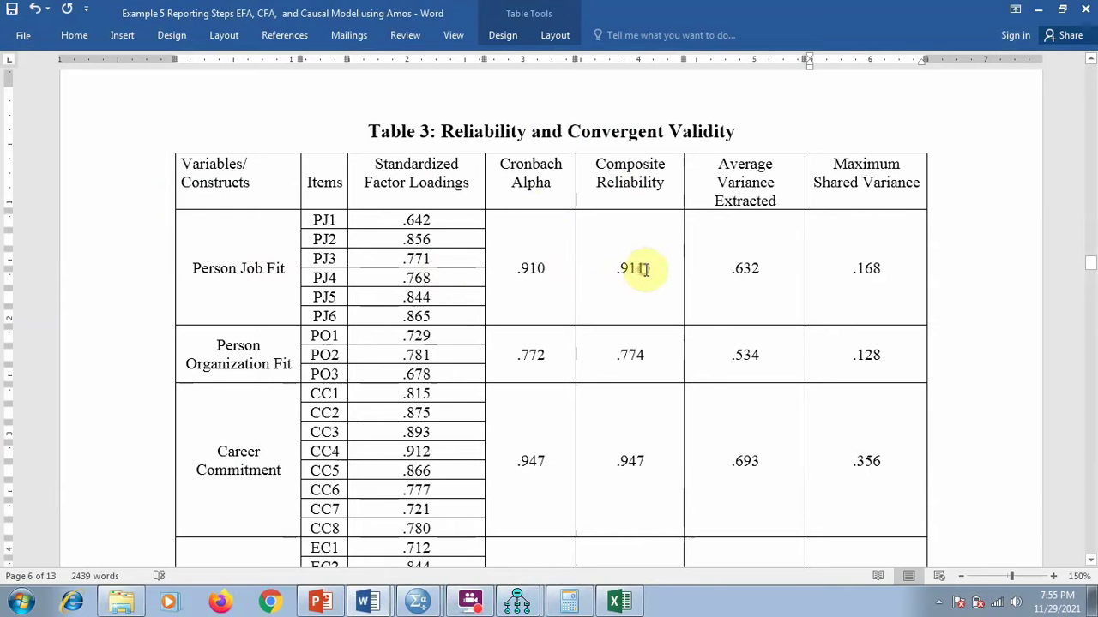
Examine the Person Job Fit row of Table 3 for its average variance extracted, maximum shared variance and composite reliability.
left_click(745, 269)
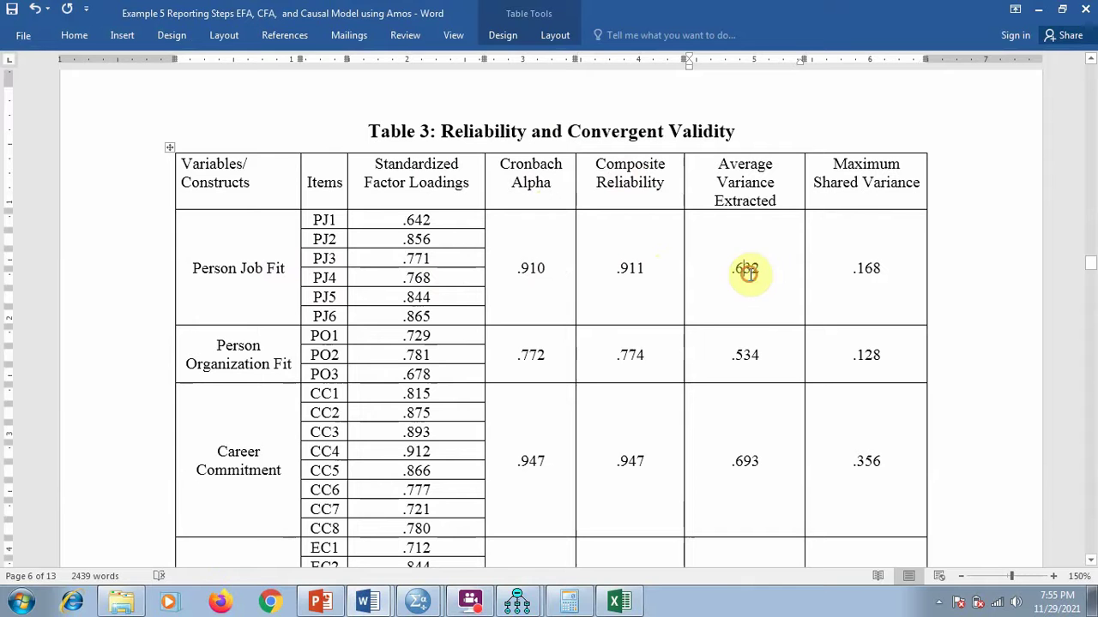
left_click(869, 268)
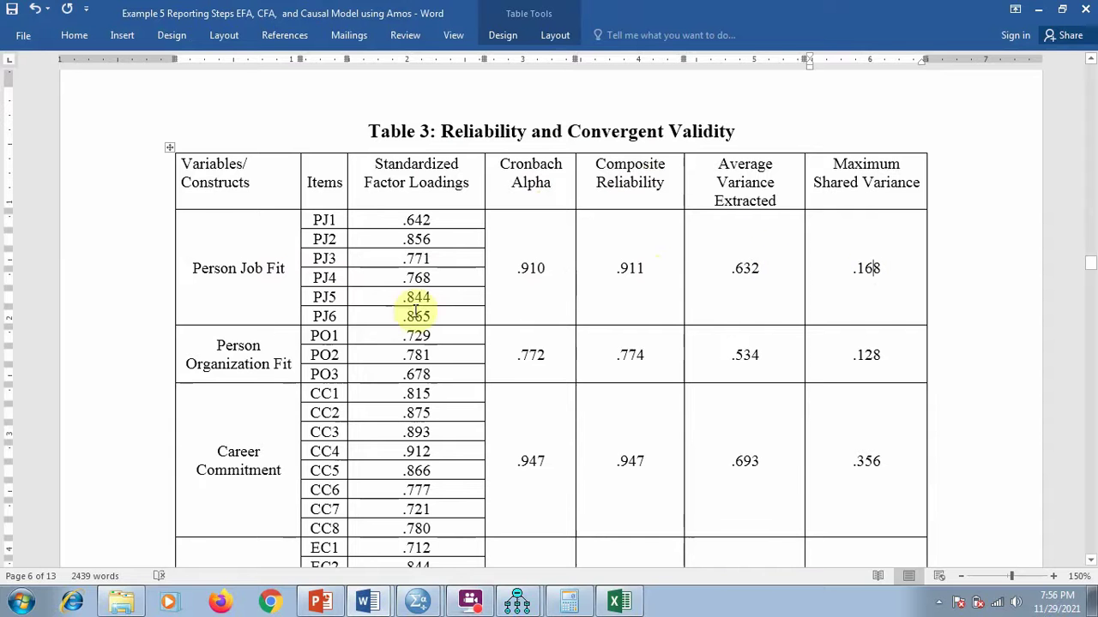
scroll(674, 350, "down", 1)
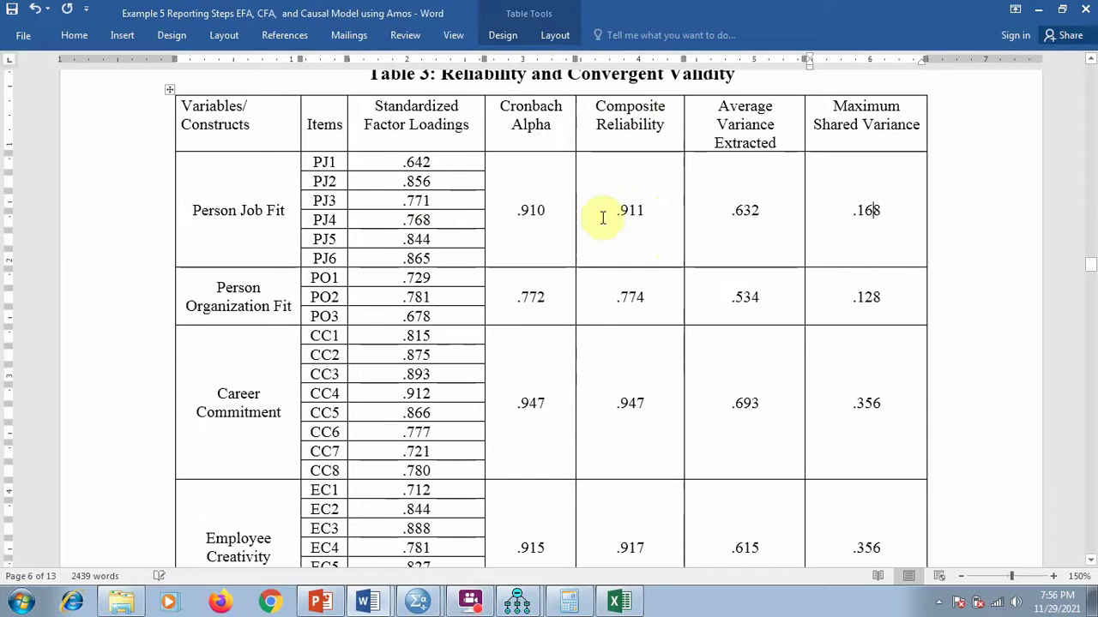
left_click(273, 210)
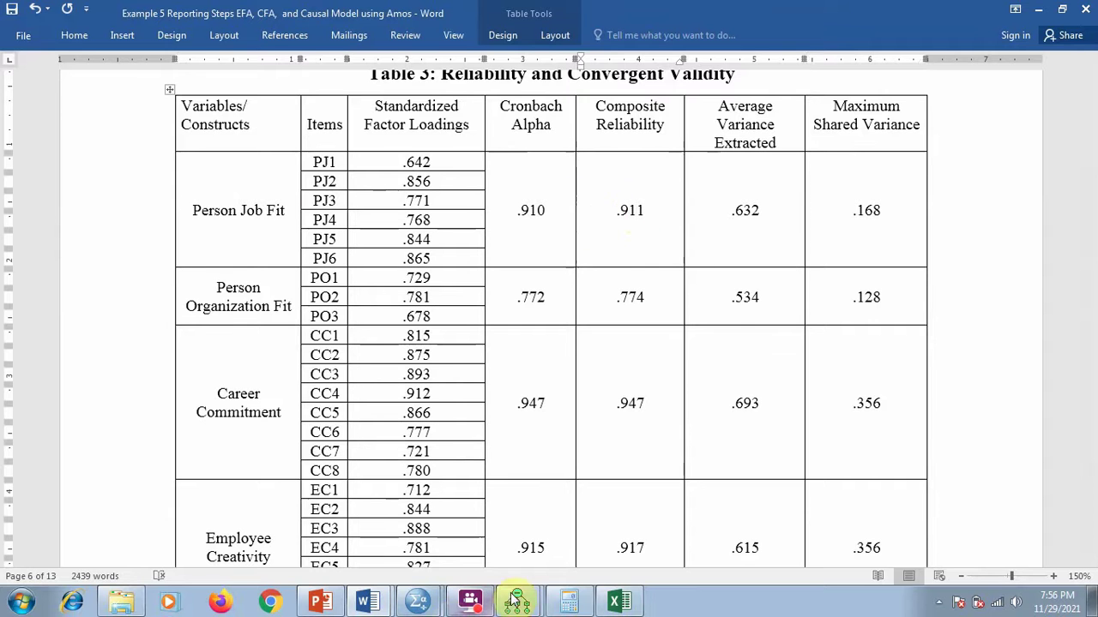
Switch to the Excel Stats Tools Kit and highlight the whole PersonJobFit row of the ValidityMaster results in yellow.
left_click(629, 604)
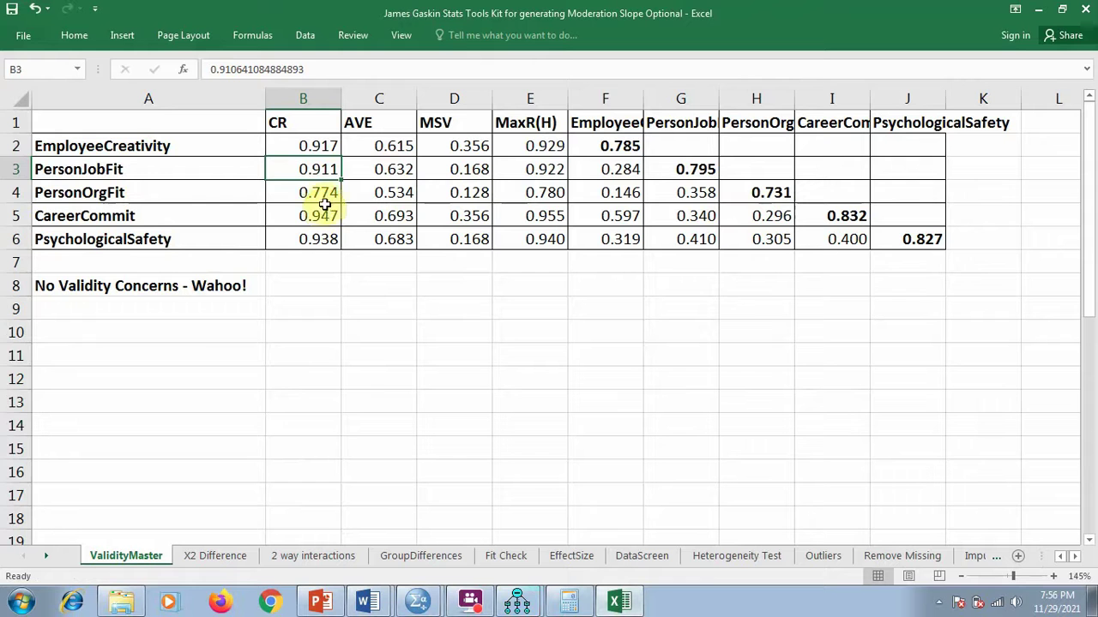
left_click(16, 169)
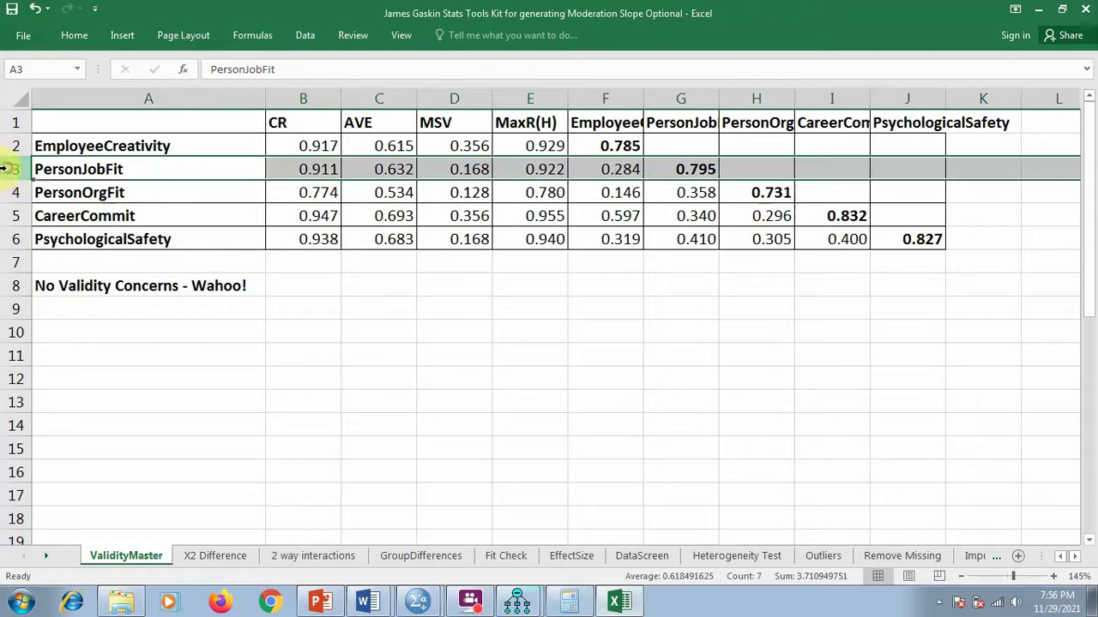
right_click(16, 169)
left_click(69, 148)
left_click(330, 171)
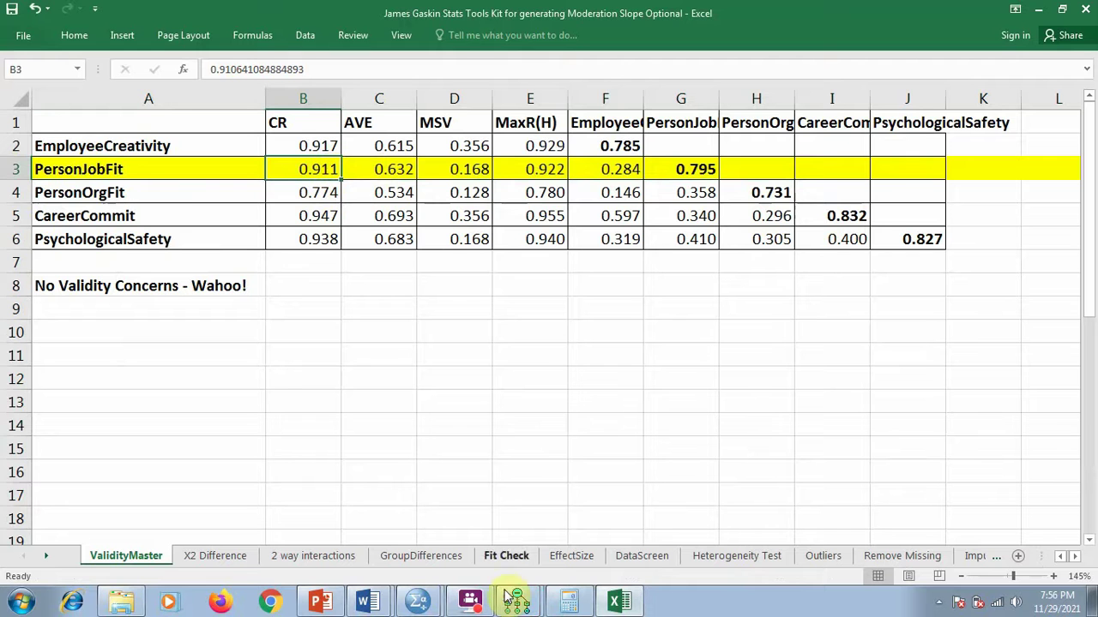
Compare the CR, AVE and MSV values of the highlighted Excel row with the Person Job Fit row of Table 3 in Word.
left_click(367, 600)
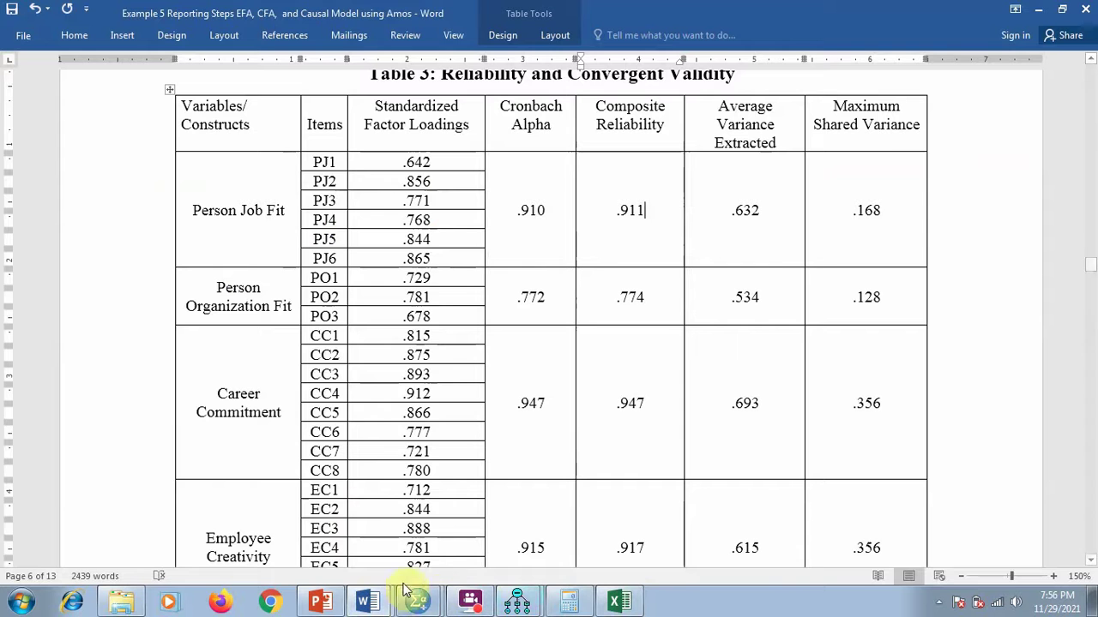
left_click(617, 600)
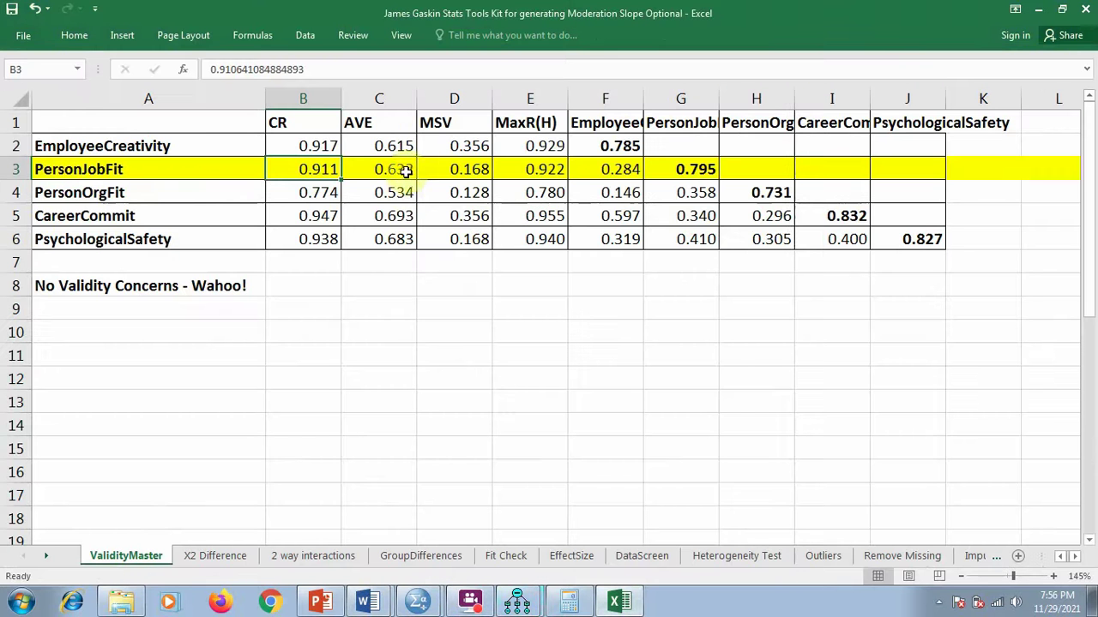
left_click(363, 600)
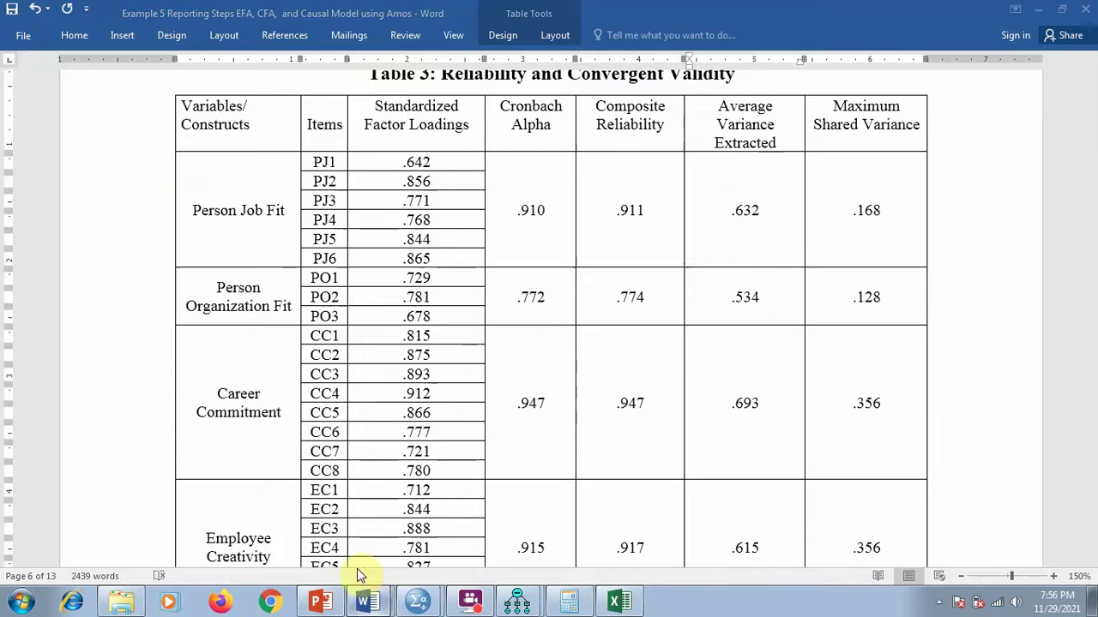
left_click(860, 201)
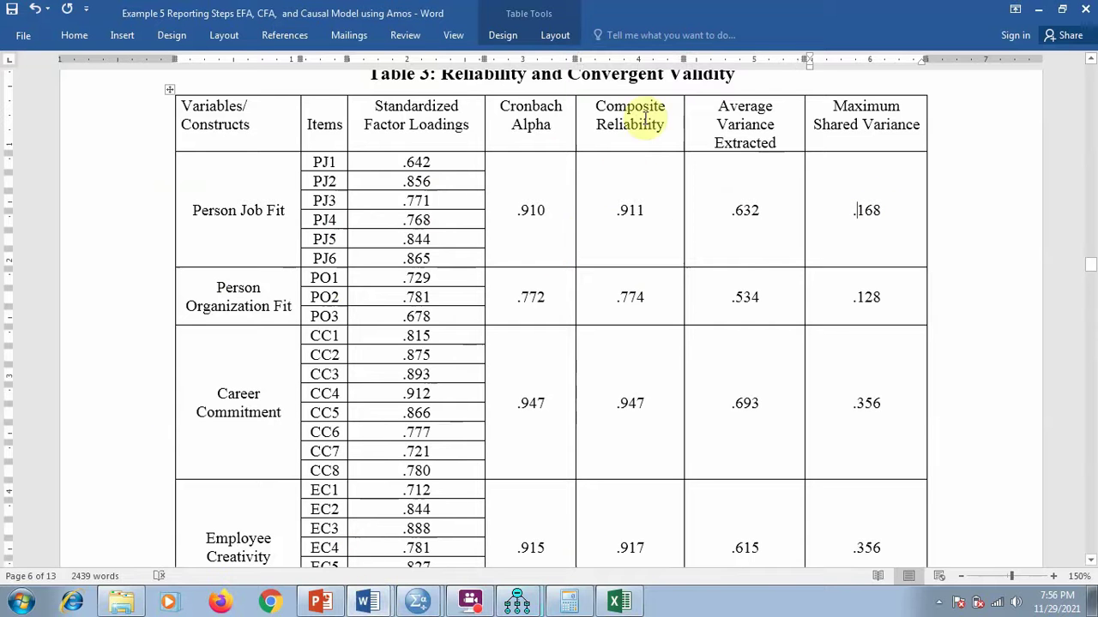
Review Table 3's reliability and variance column headings and all construct rows down to the Model Fitness line.
left_click(556, 117)
left_click(630, 124)
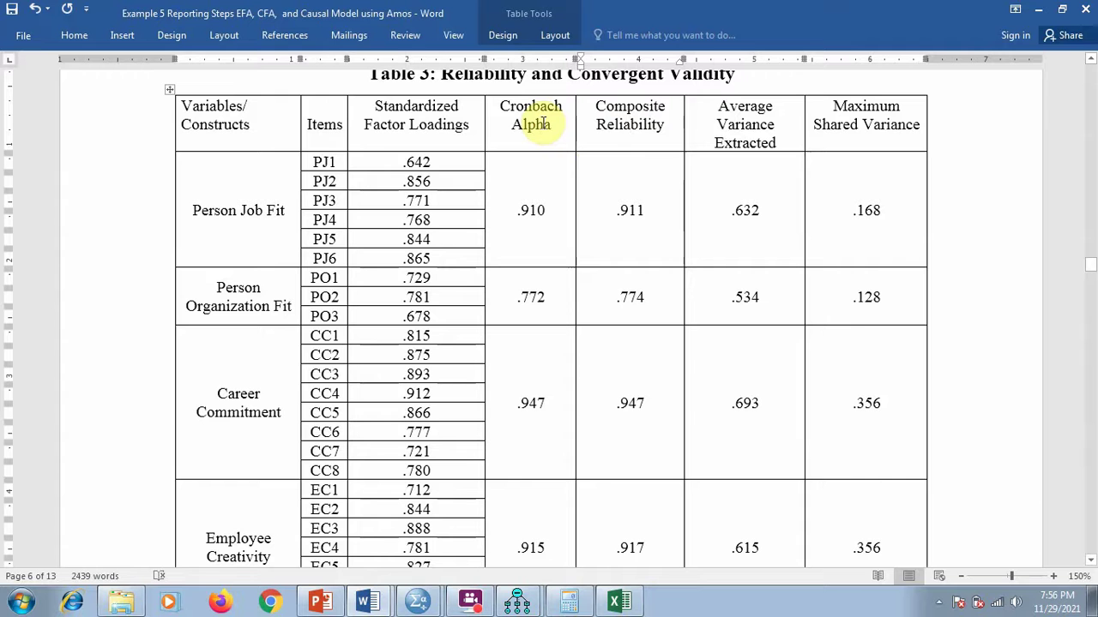
left_click(645, 106)
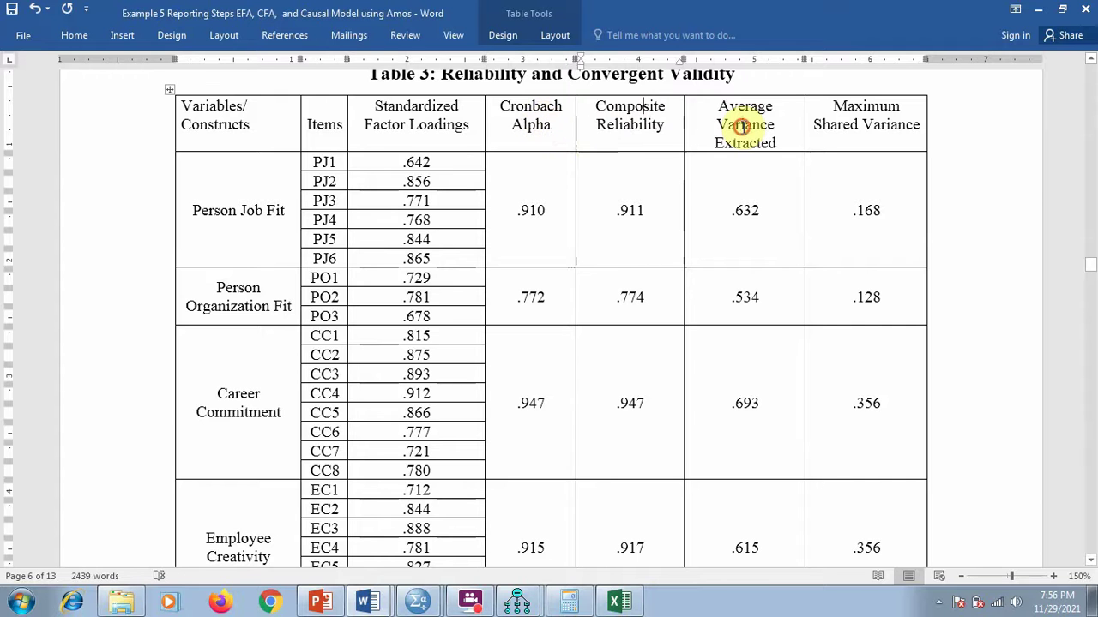
scroll(762, 201, "down", 2)
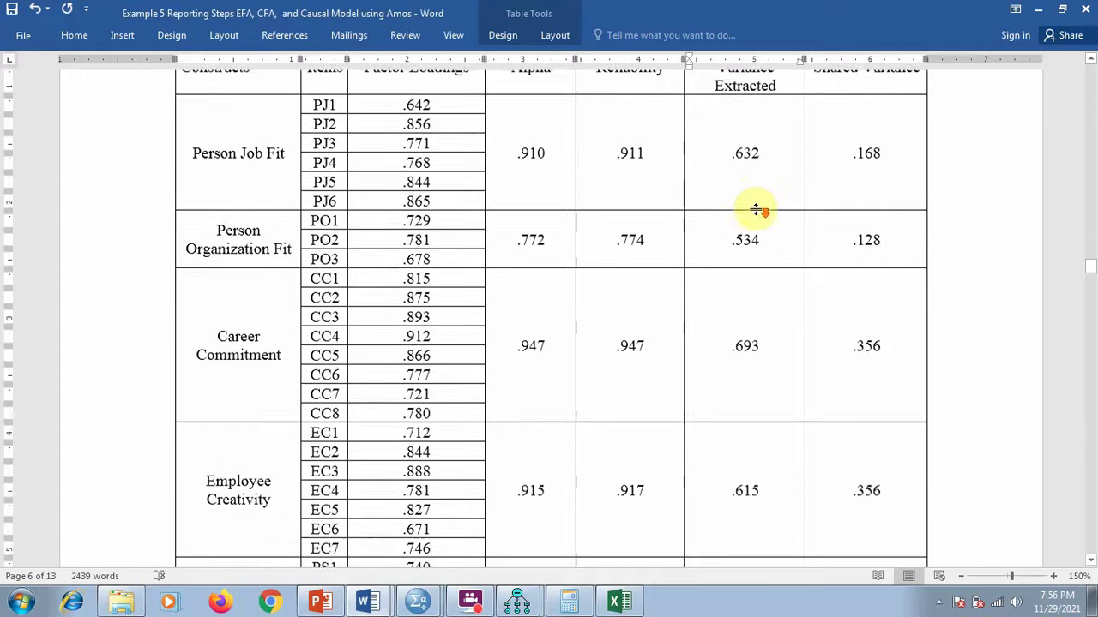
scroll(742, 252, "down", 5)
scroll(750, 341, "up", 6)
scroll(750, 341, "up", 2)
scroll(715, 349, "down", 6)
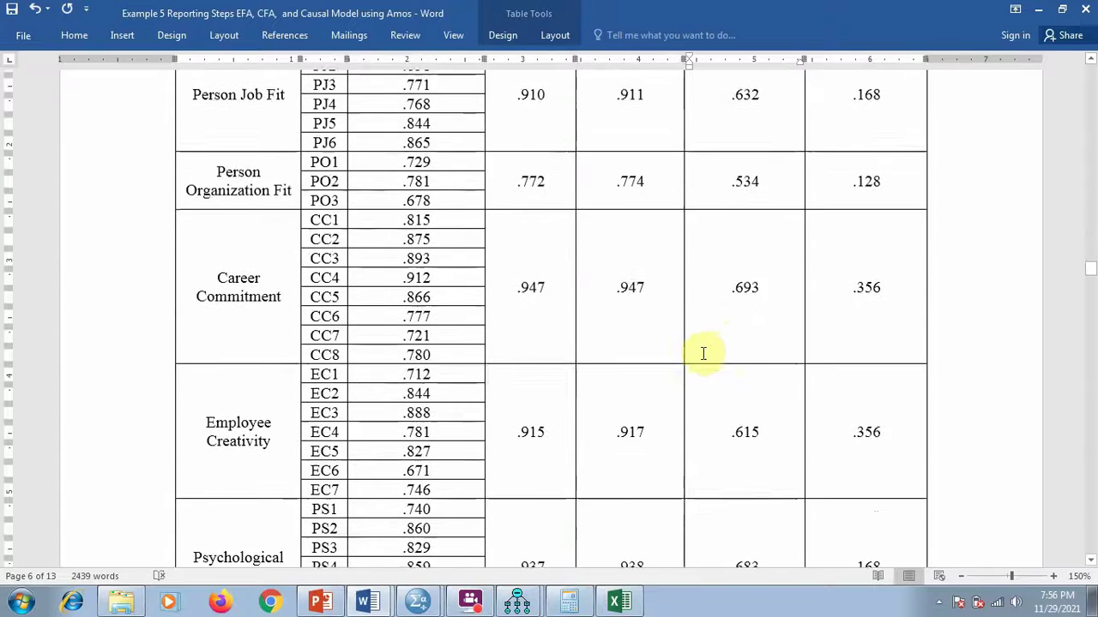
scroll(705, 355, "down", 1)
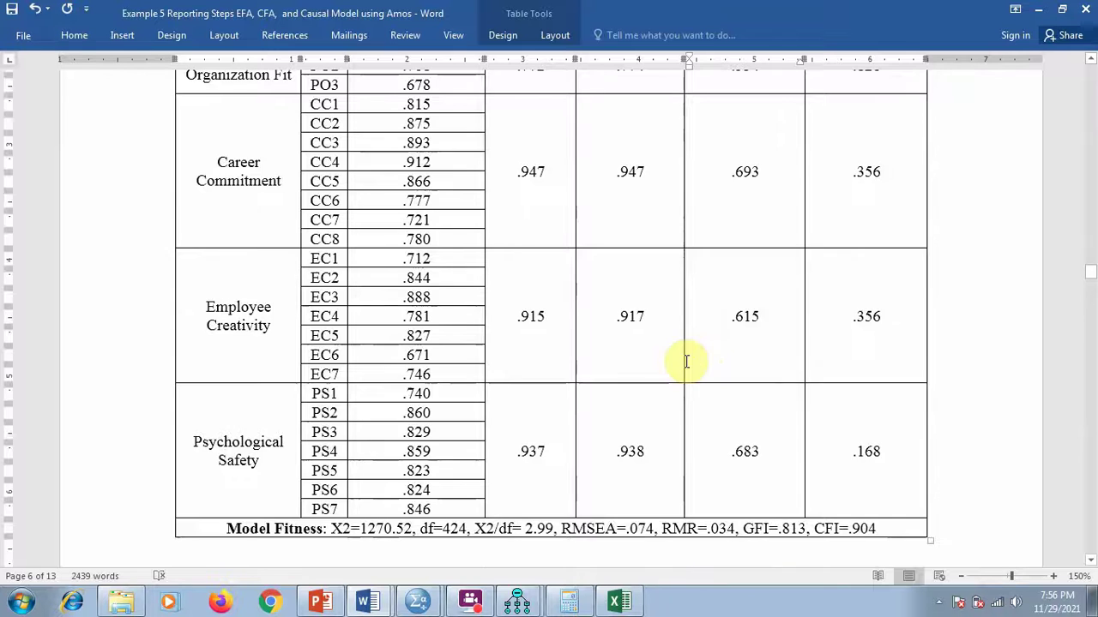
scroll(686, 361, "up", 4)
scroll(686, 378, "up", 4)
scroll(721, 326, "down", 3)
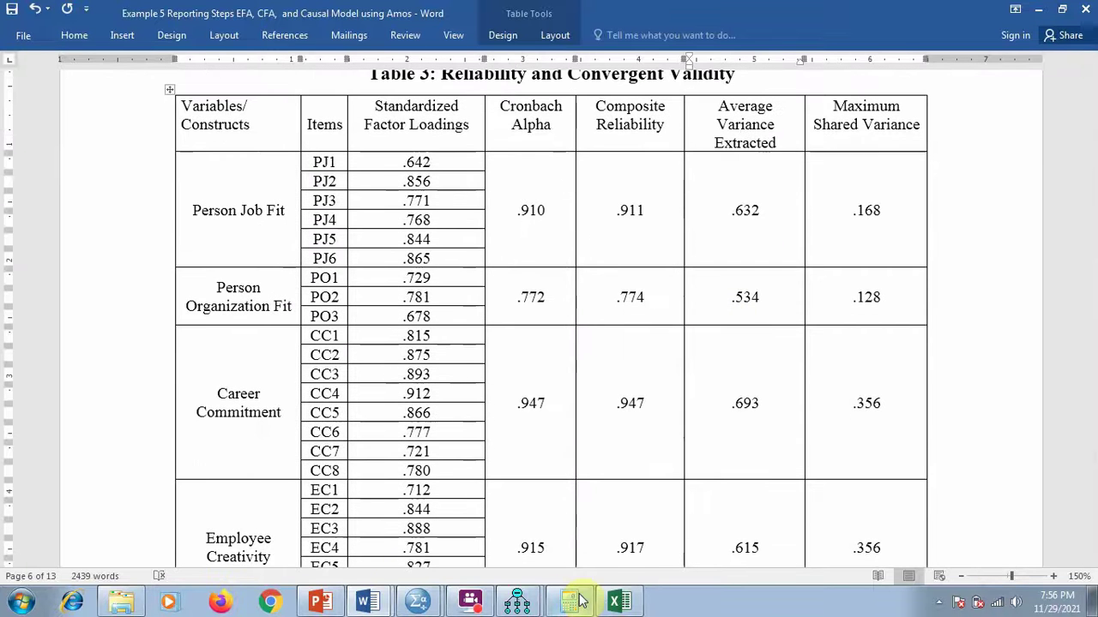
Switch to the Amos model and show the standardized estimates on the output path diagram.
left_click(468, 549)
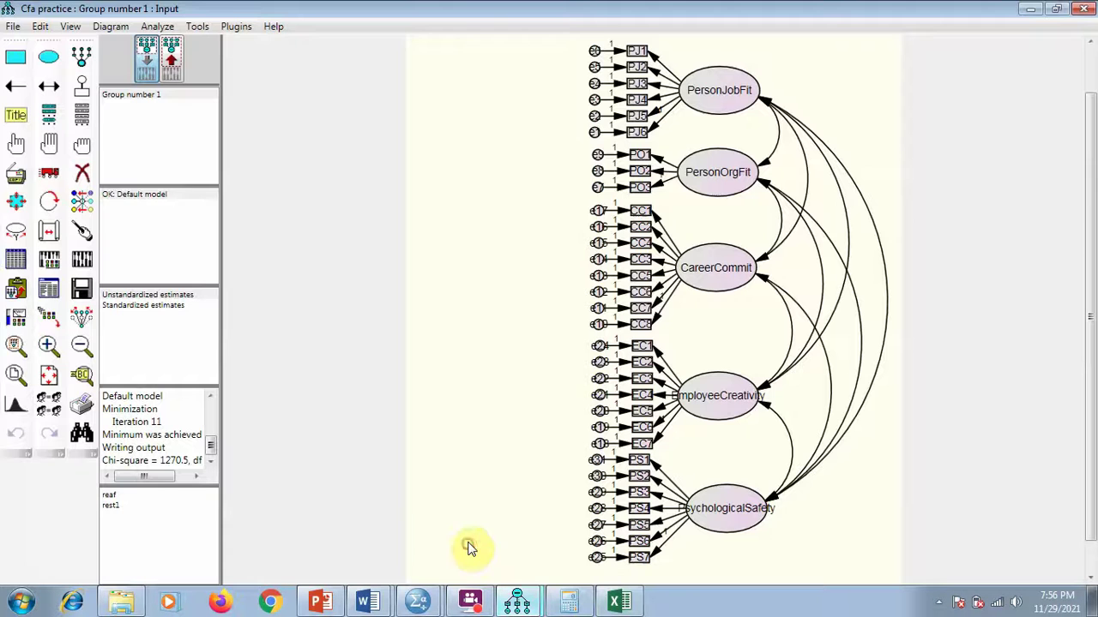
left_click(174, 58)
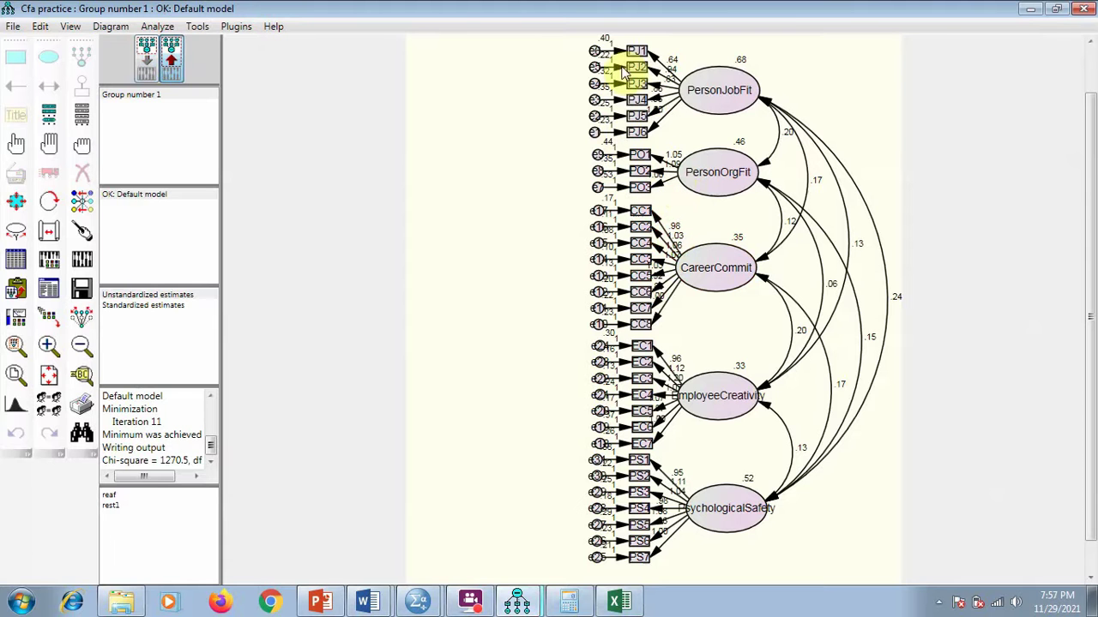
left_click(144, 307)
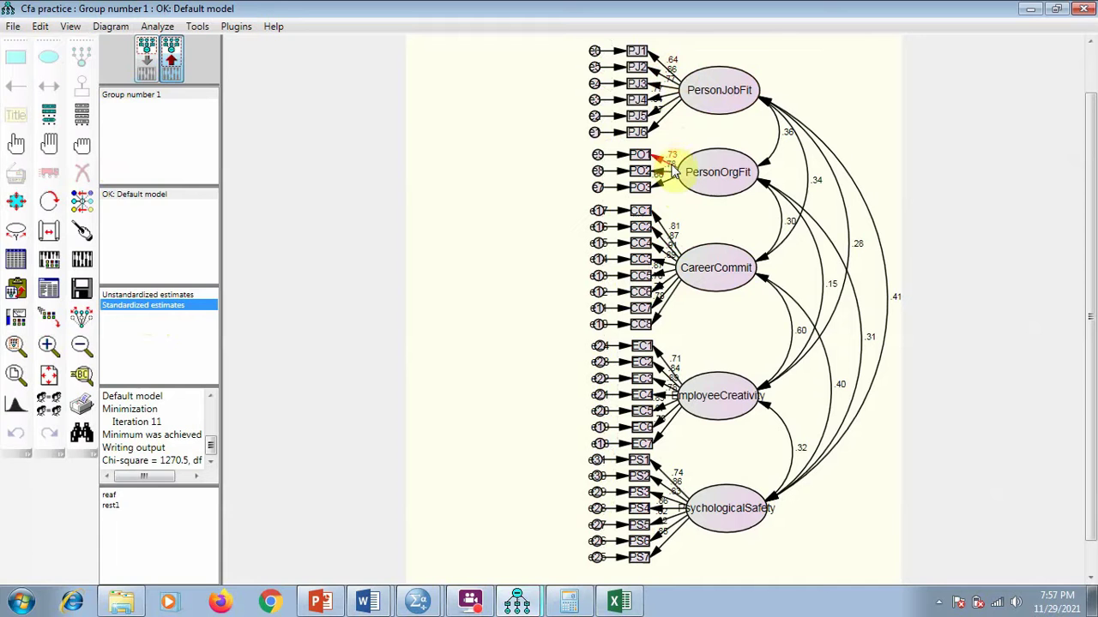
left_click(651, 253)
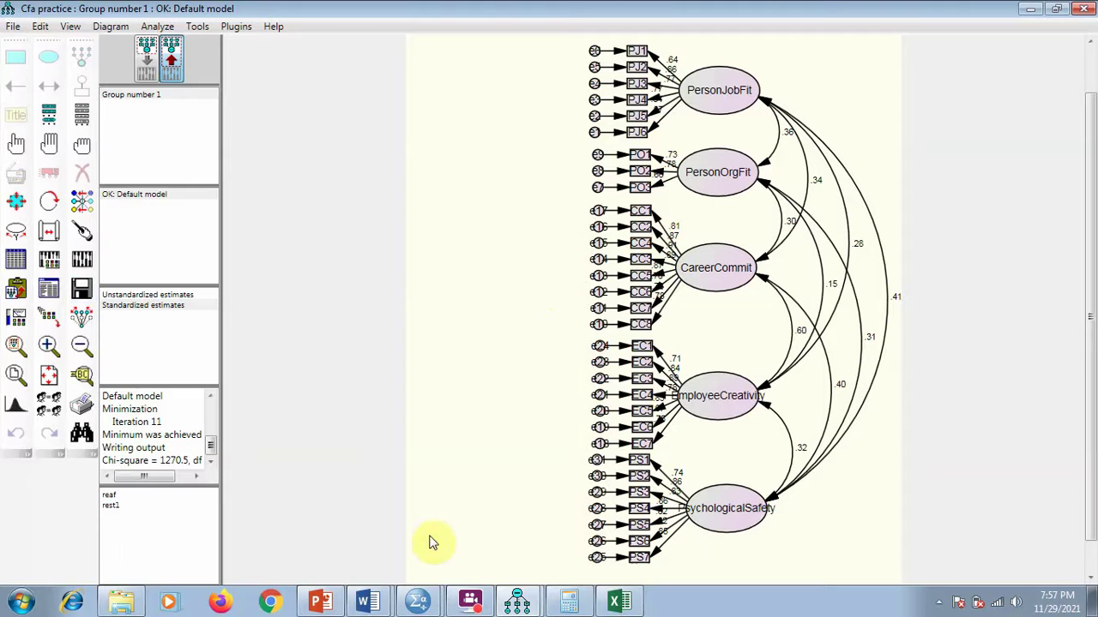
Return to the Word report and examine Table 3's factor loadings, comparing the PJ1 to PJ6 loadings with Person Job Fit's average variance extracted.
left_click(374, 604)
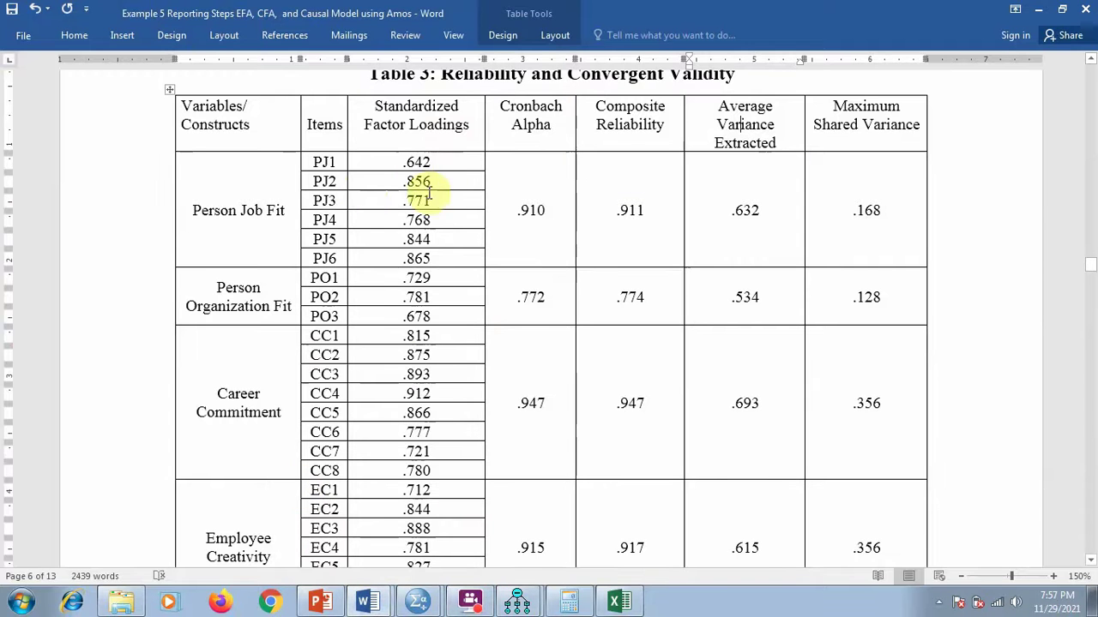
scroll(404, 215, "down", 8)
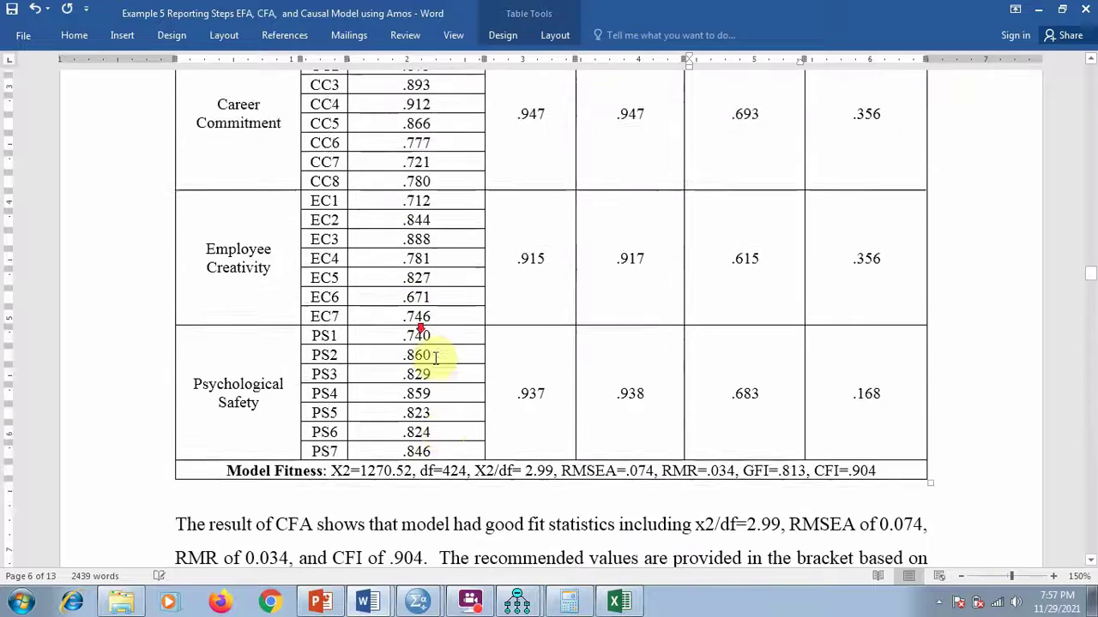
scroll(443, 377, "up", 11)
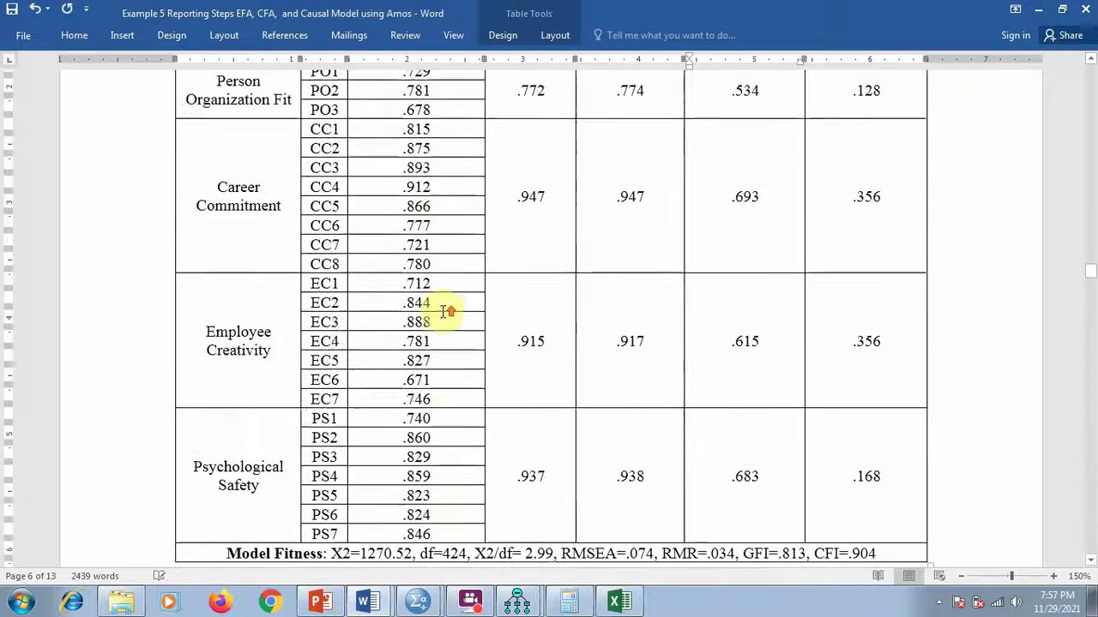
left_click(400, 316)
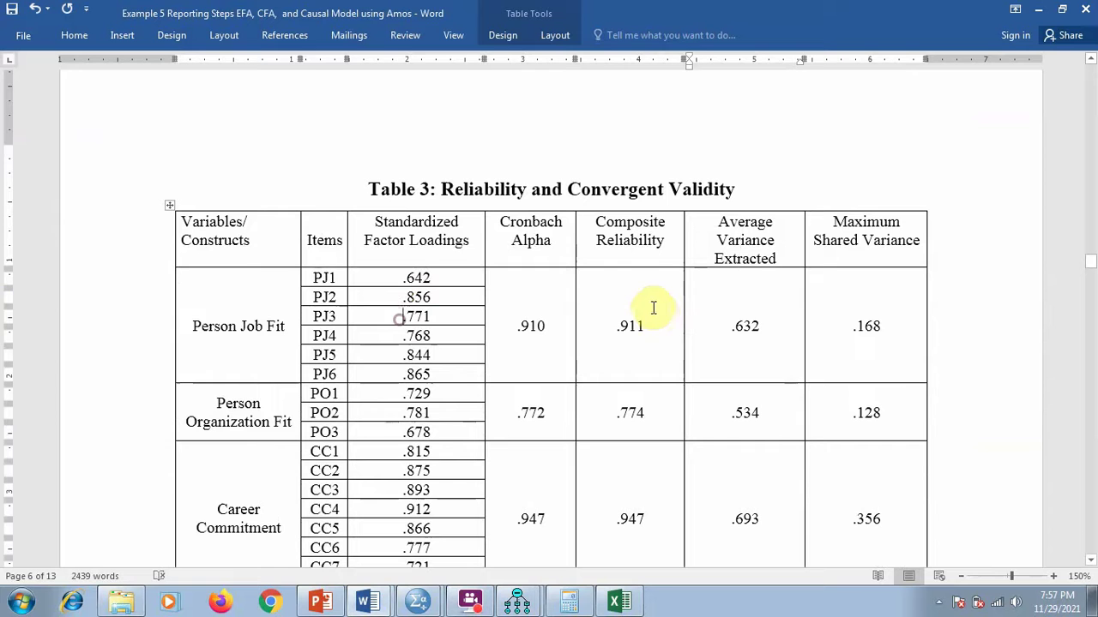
left_click(766, 315)
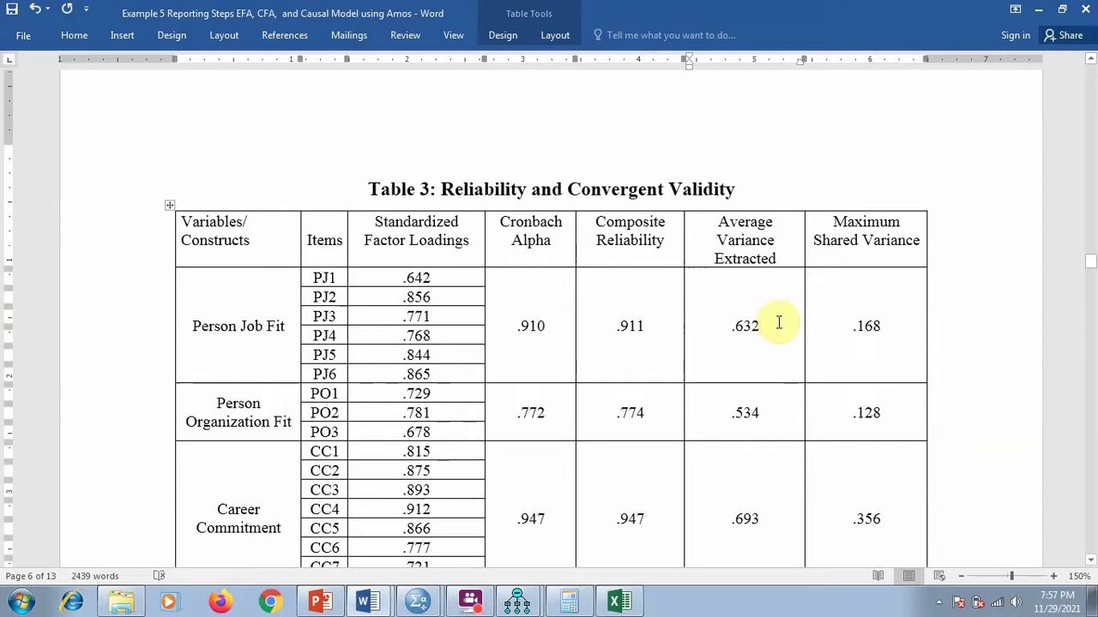
left_click_drag(429, 275, 438, 354)
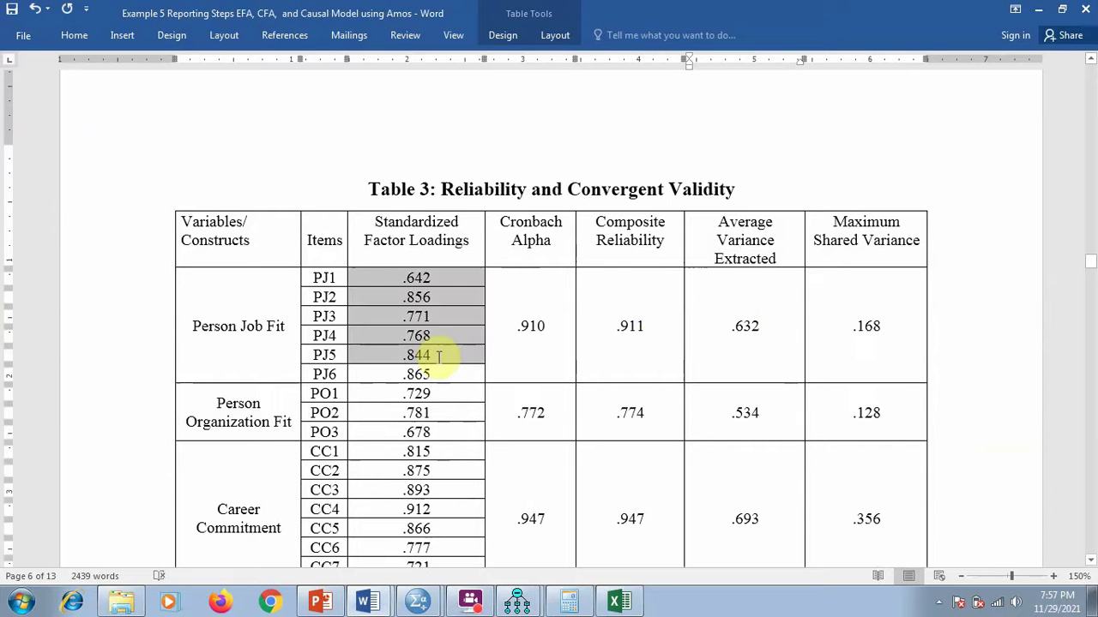
left_click(771, 324)
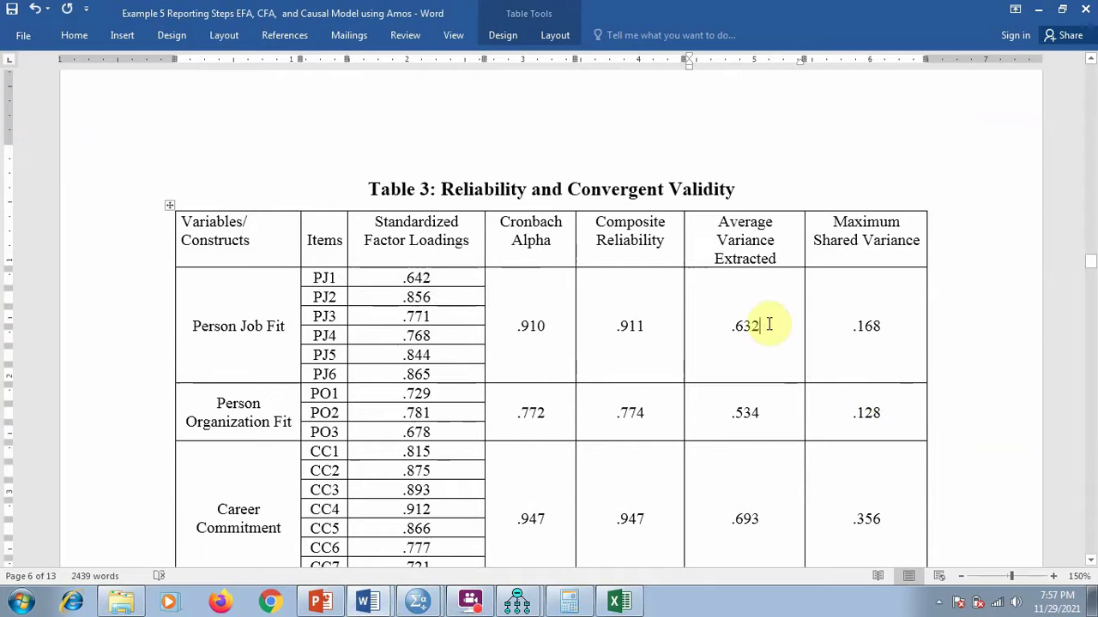
left_click_drag(442, 278, 448, 362)
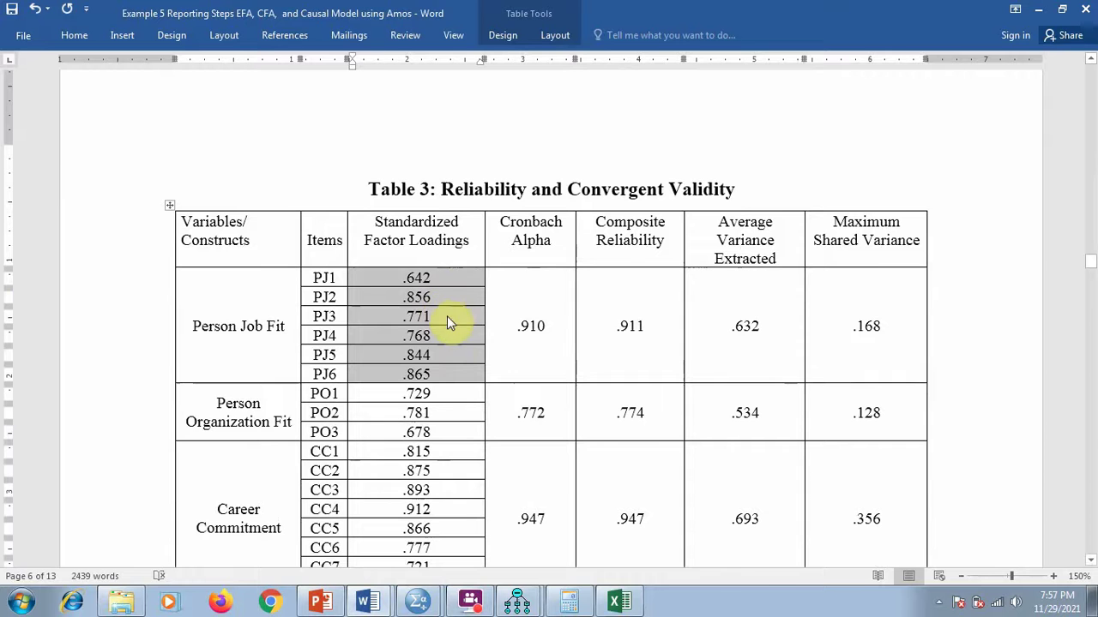
left_click(748, 326)
Check the standardized estimates in Amos, and go back to Word to review Table 3's reliability, variance extracted and factor loadings columns.
left_click(517, 601)
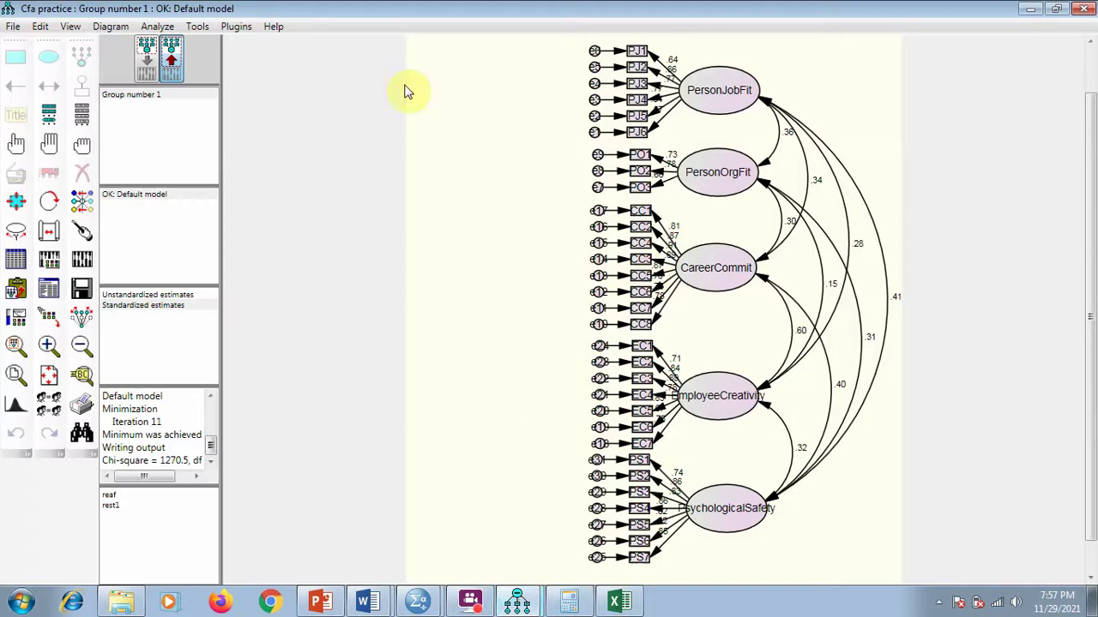
left_click(364, 602)
scroll(449, 177, "down", 10)
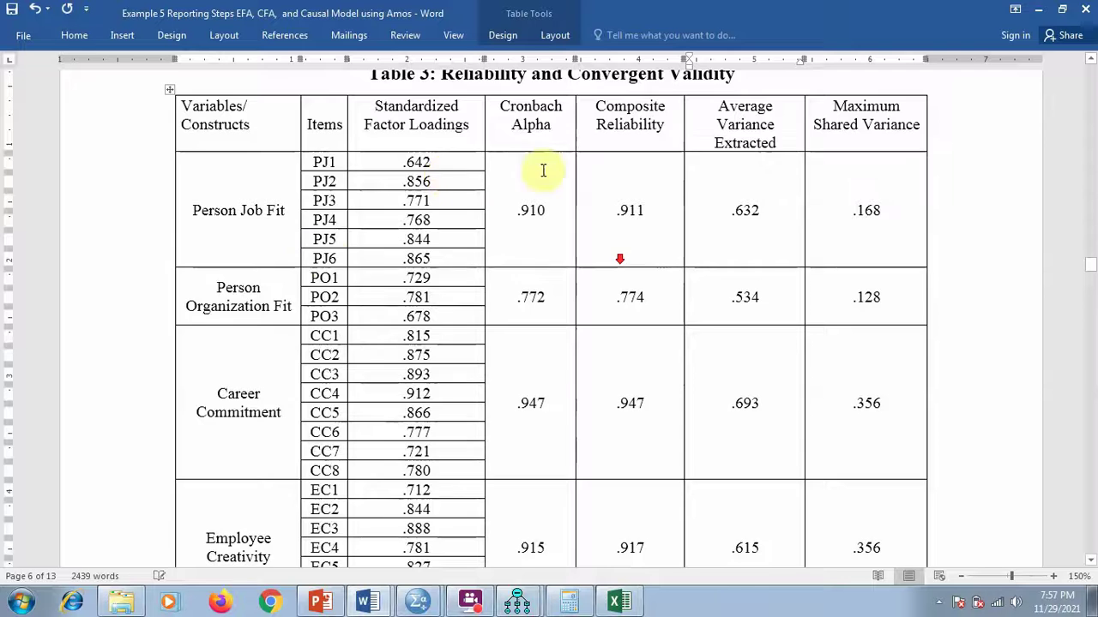
scroll(369, 276, "up", 8)
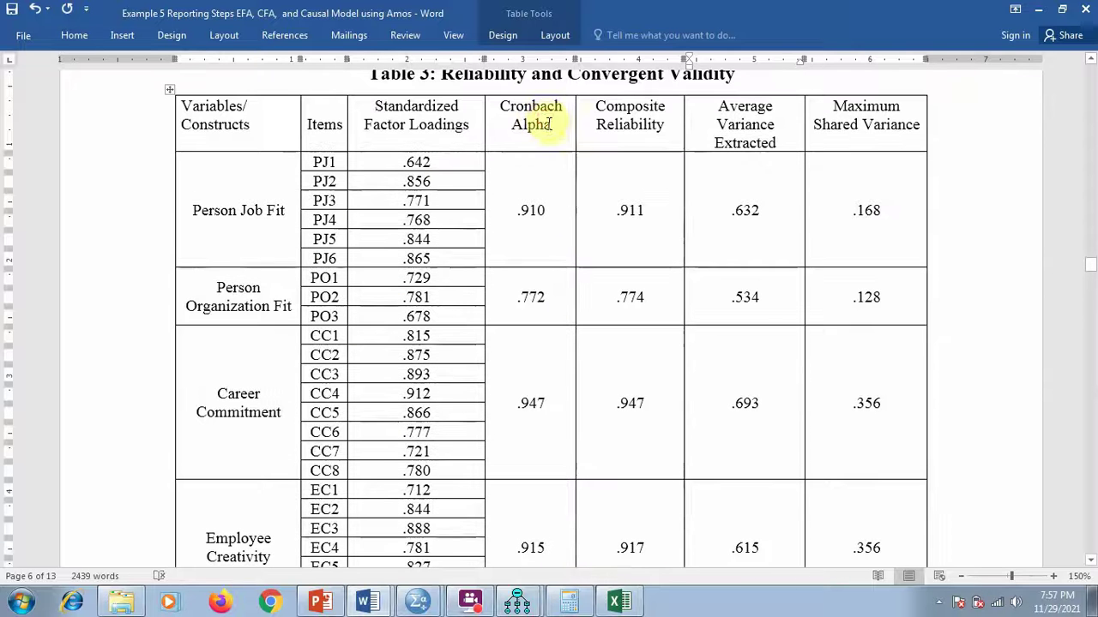
left_click_drag(566, 128, 628, 124)
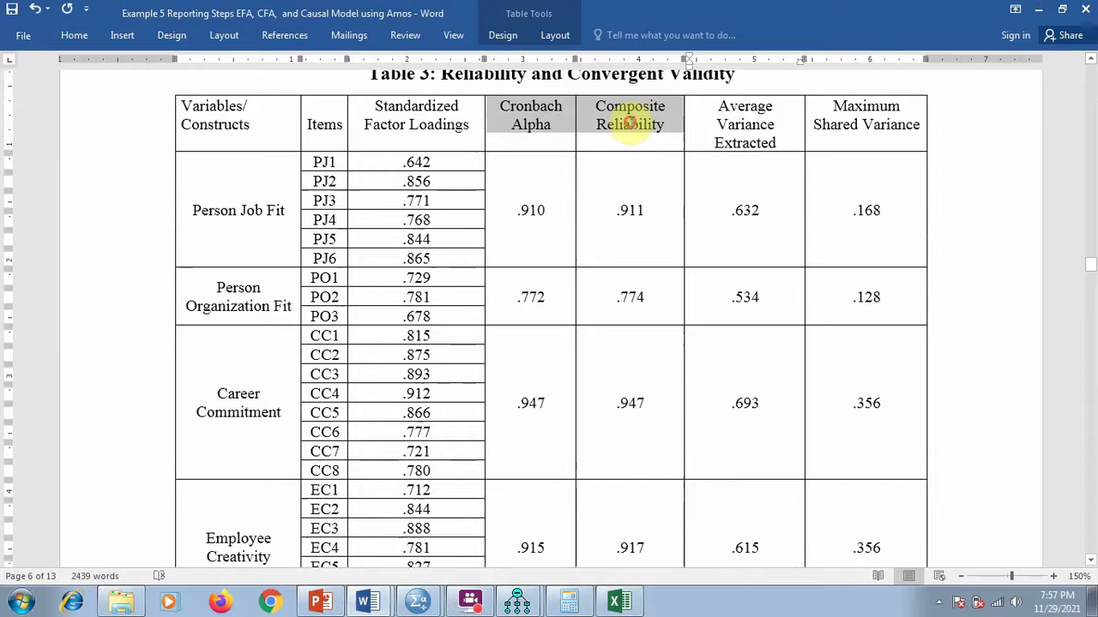
left_click(734, 114)
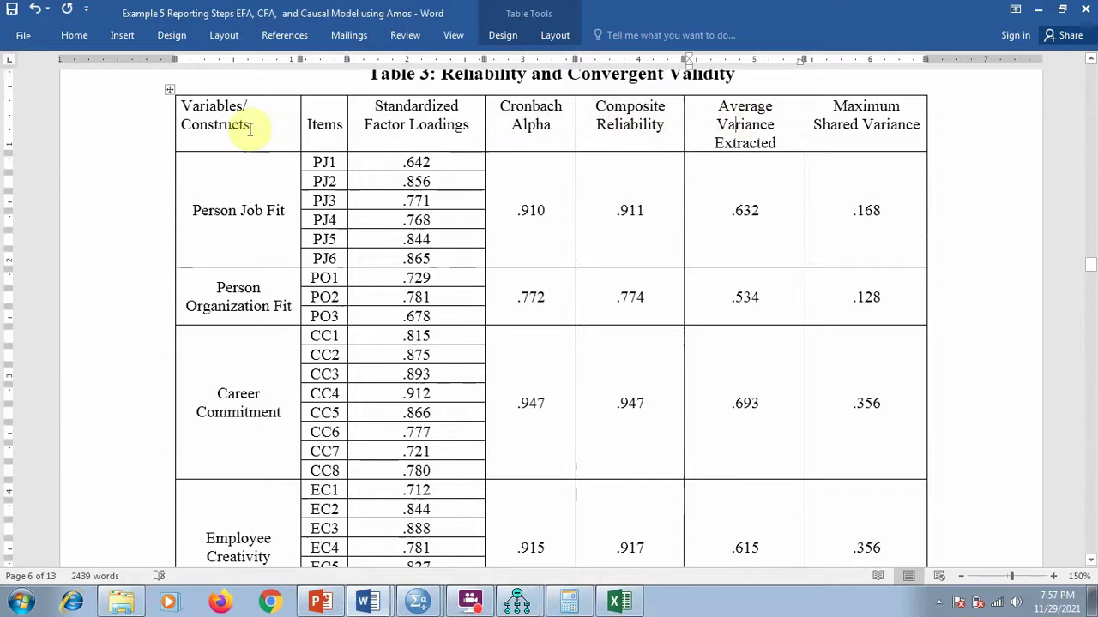
left_click(430, 93)
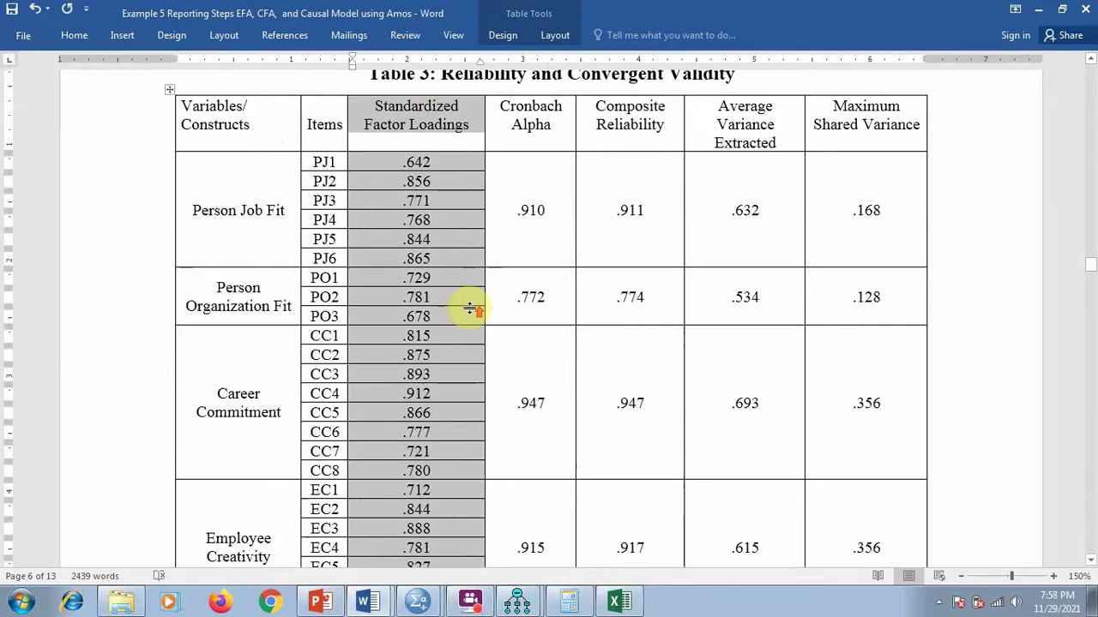
Review Table 3 and the paragraph below it, highlighting the words Convergent Validity in the title and the Standardized Factor Loadings column.
scroll(470, 307, "up", 9)
scroll(474, 310, "down", 6)
scroll(477, 317, "down", 10)
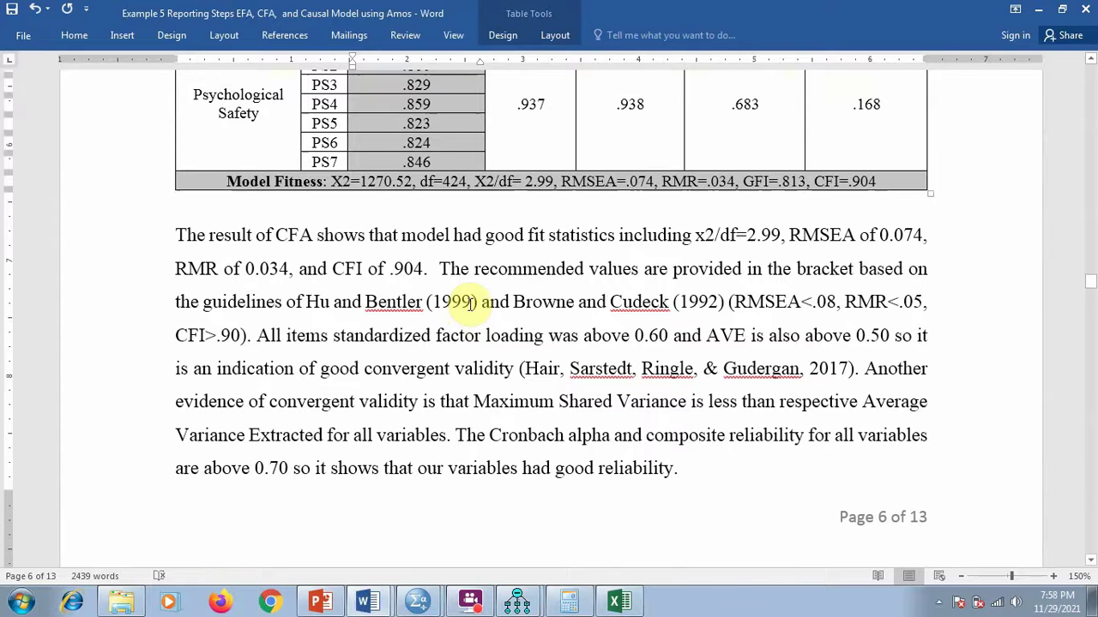
scroll(469, 305, "up", 10)
scroll(445, 296, "down", 3)
scroll(420, 285, "up", 3)
left_click_drag(578, 189, 697, 189)
left_click(435, 207)
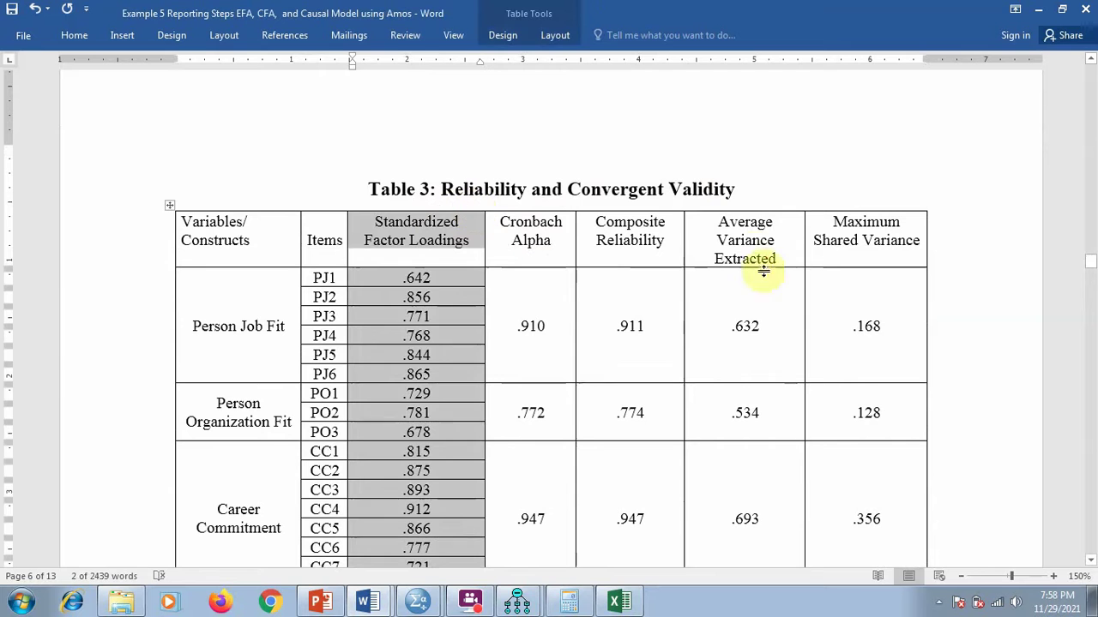
Highlight Table 3's Average Variance Extracted, Cronbach Alpha and Composite Reliability columns one after another to examine them.
left_click(744, 210)
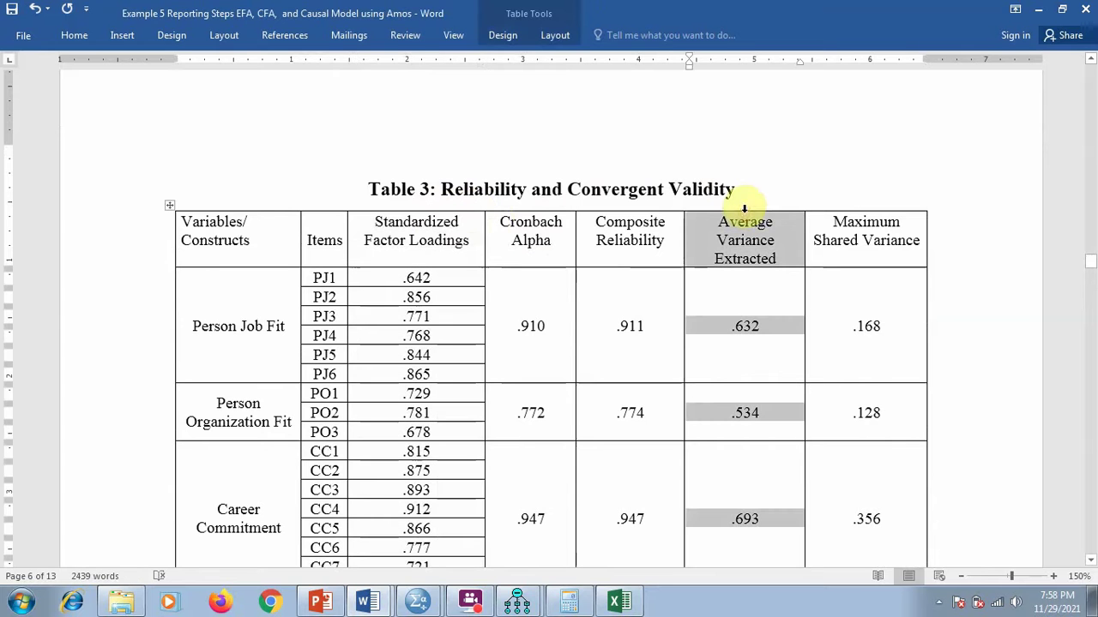
left_click(530, 210)
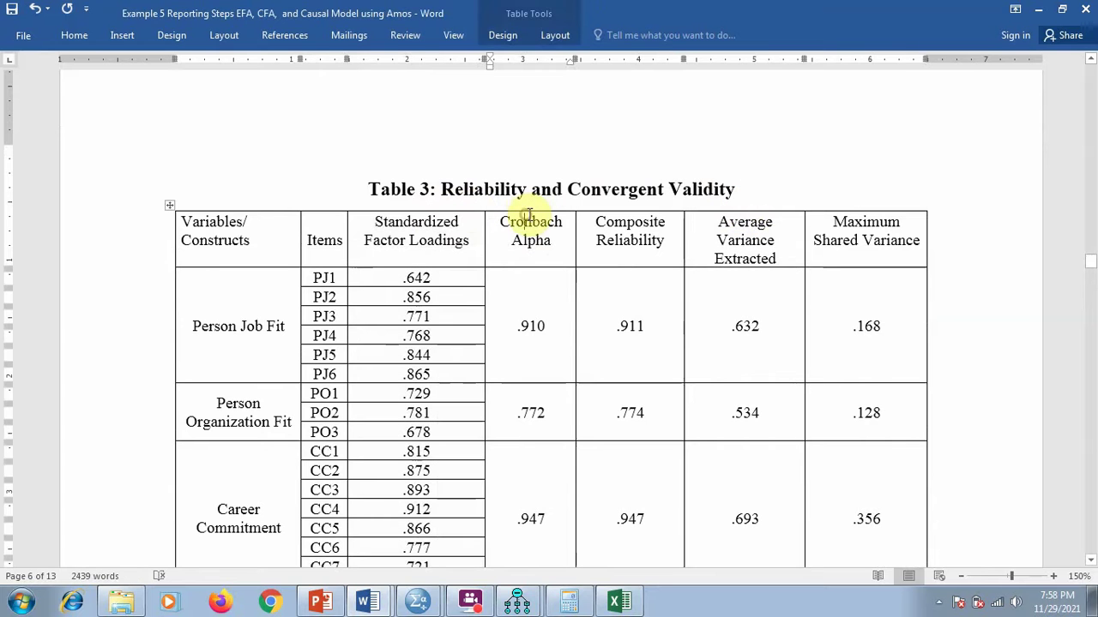
left_click(528, 210)
left_click(630, 210)
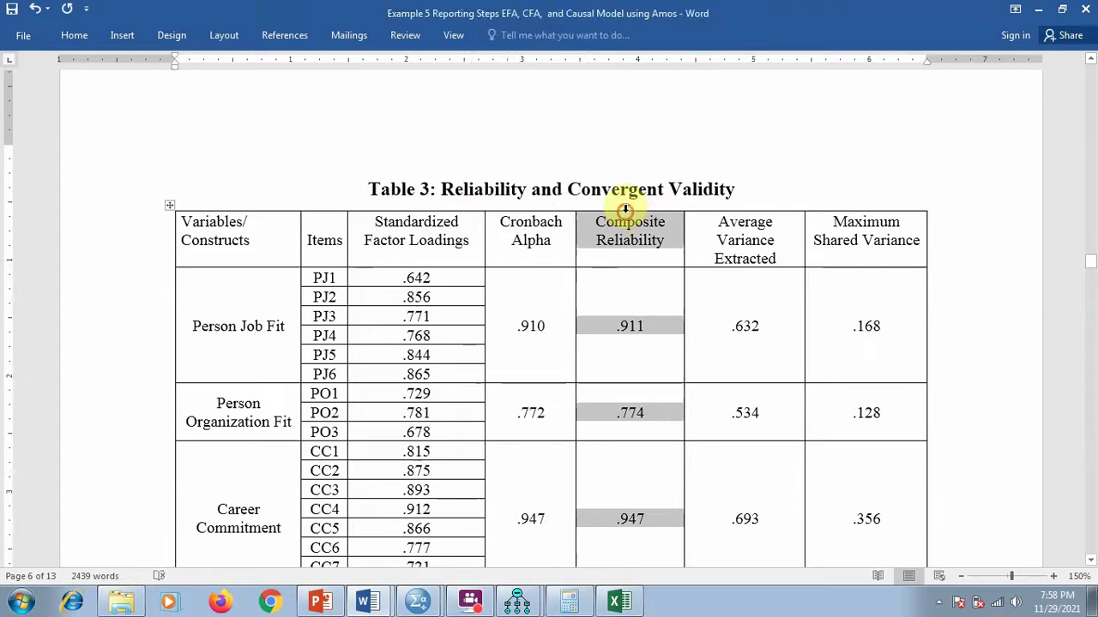
left_click(629, 207)
Examine the whole paragraph interpreting the CFA results below Table 3, and continue to the following page of the report.
scroll(497, 338, "down", 10)
scroll(276, 377, "down", 1)
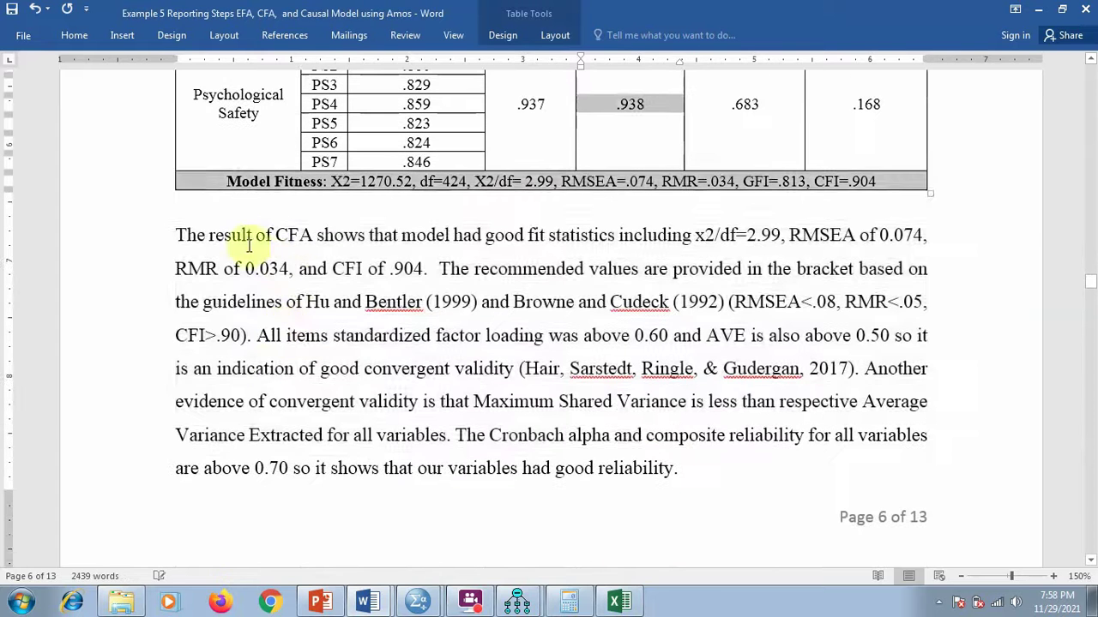
left_click_drag(177, 236, 680, 477)
left_click(711, 503)
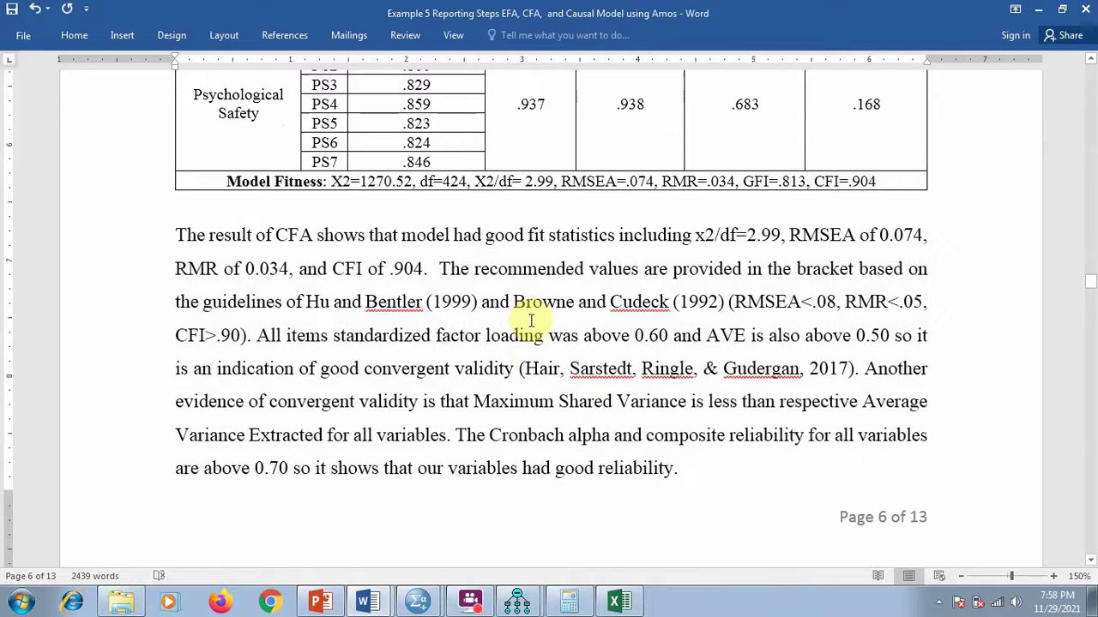
scroll(532, 347, "down", 7)
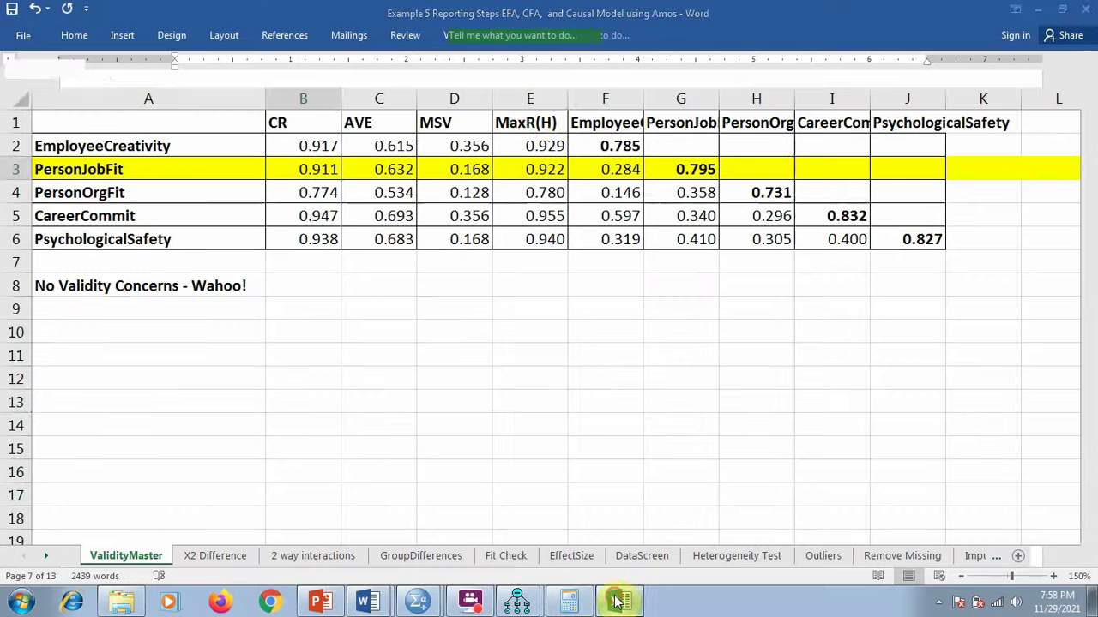
Switch to the Excel ValidityMaster sheet and examine the matrix F2:J6, comparing its bold diagonal values with the correlations beneath them.
left_click(617, 603)
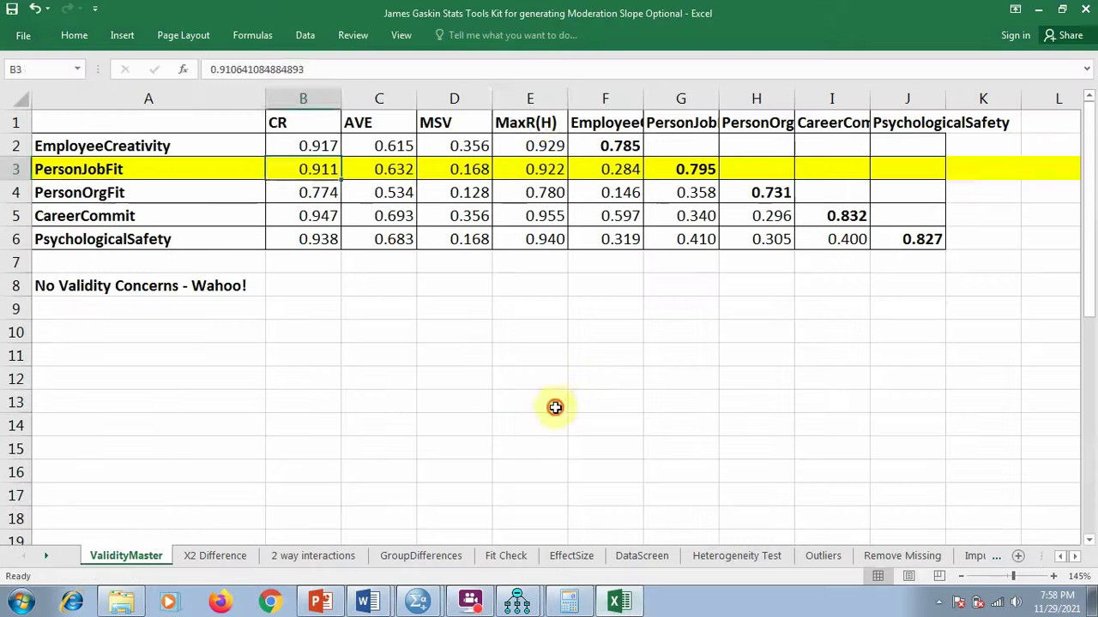
left_click_drag(668, 176, 916, 237)
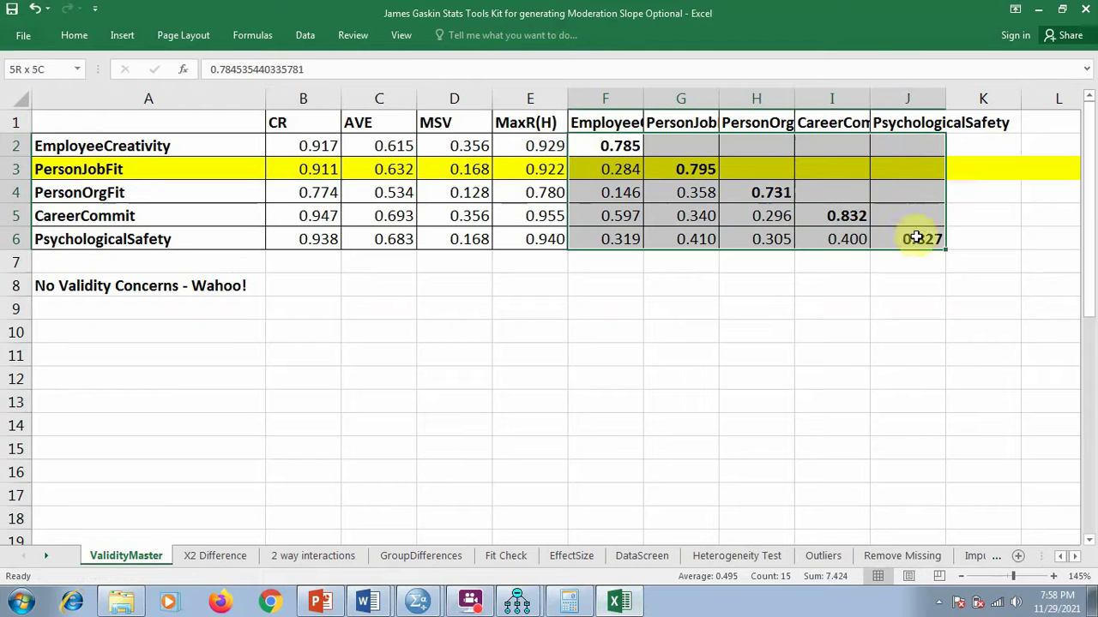
left_click(681, 286)
left_click(629, 147)
left_click(688, 165)
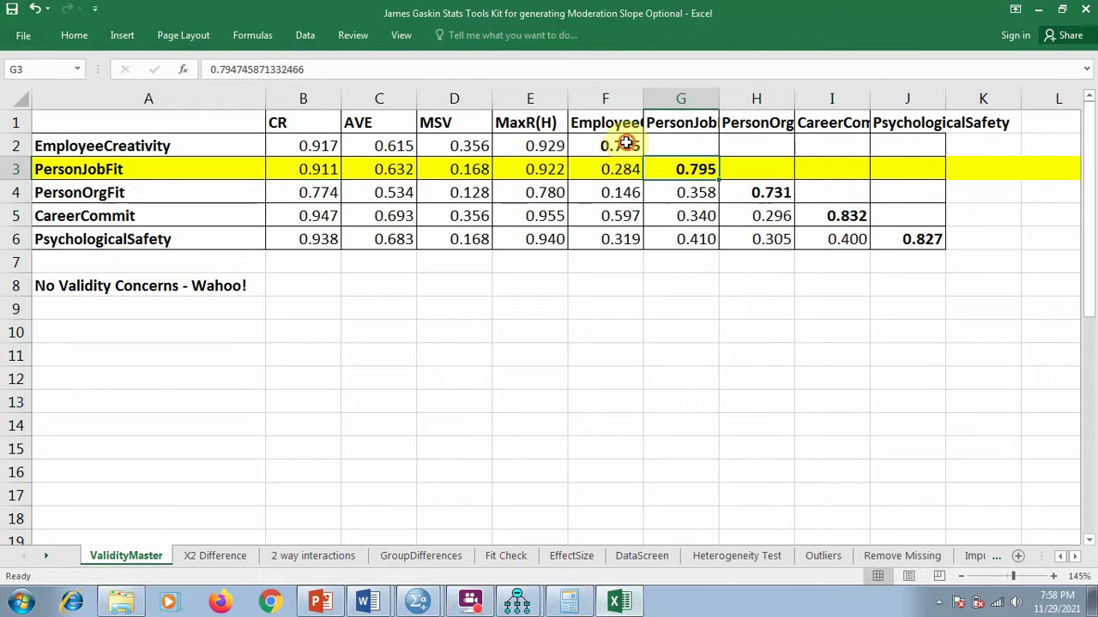
left_click(625, 146)
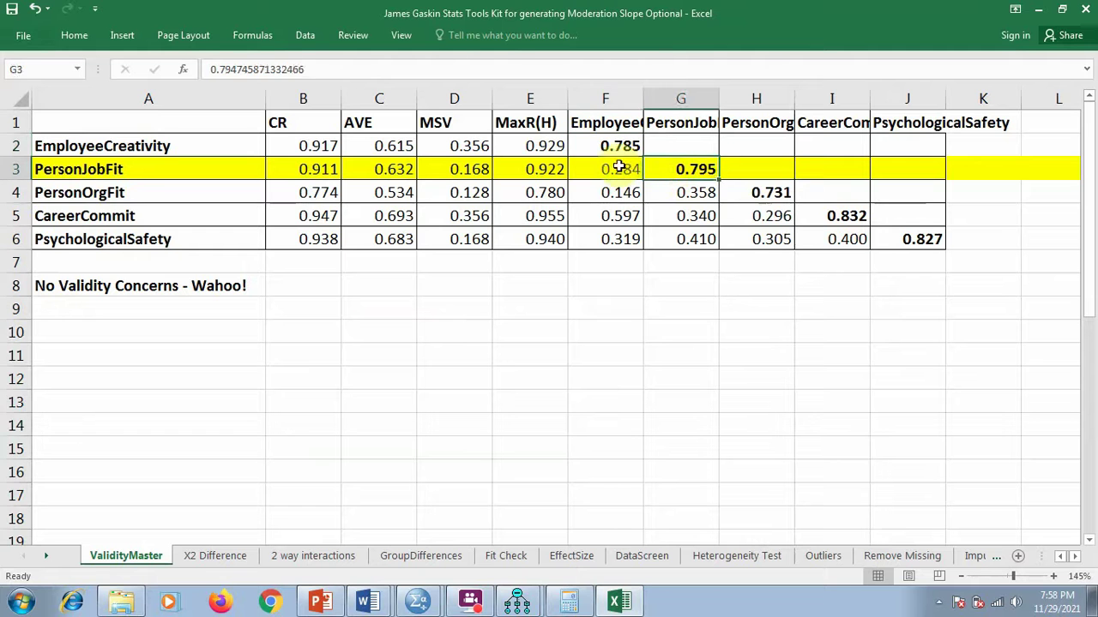
left_click(610, 170)
Copy the discriminant validity matrix F1:J6 with its headings and paste it into a new blank Word document.
left_click_drag(602, 120, 903, 243)
right_click(759, 184)
left_click(791, 216)
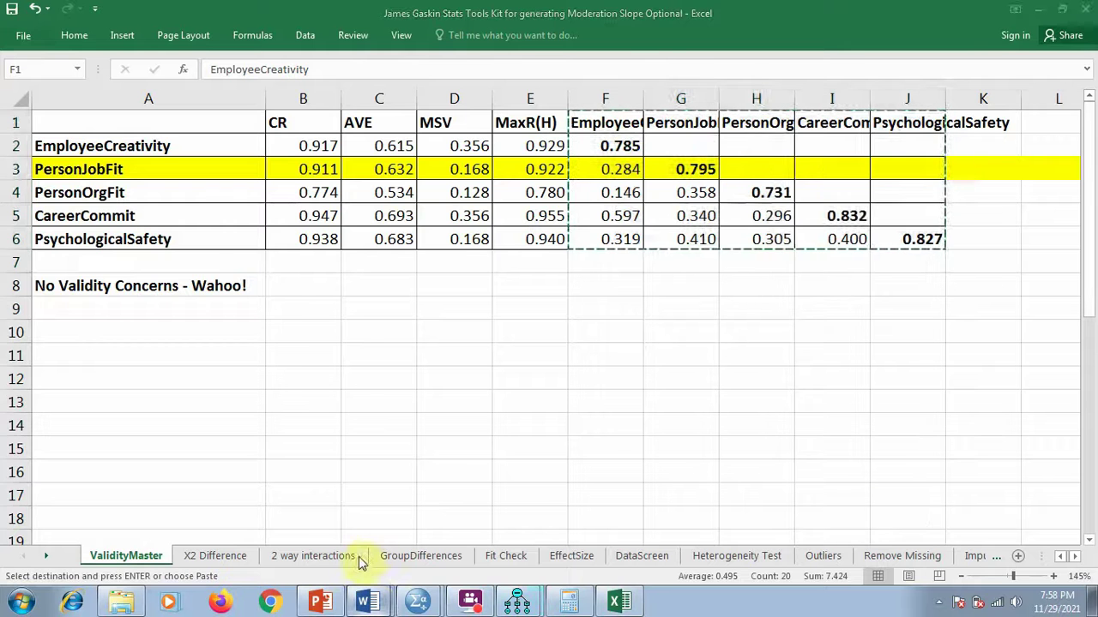
left_click(364, 602)
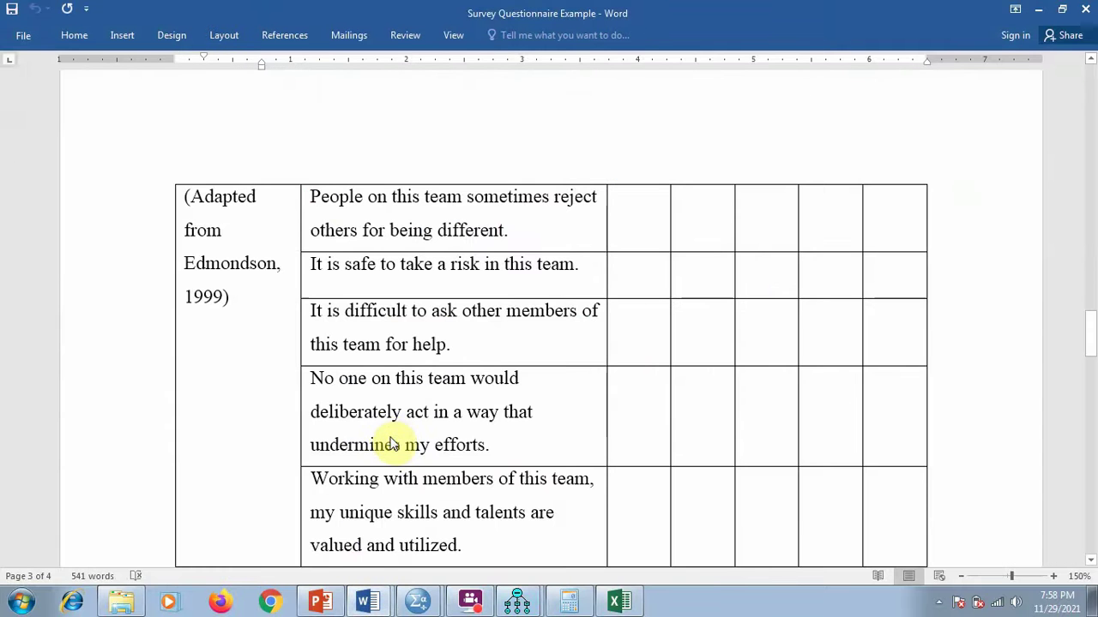
key("ctrl+n")
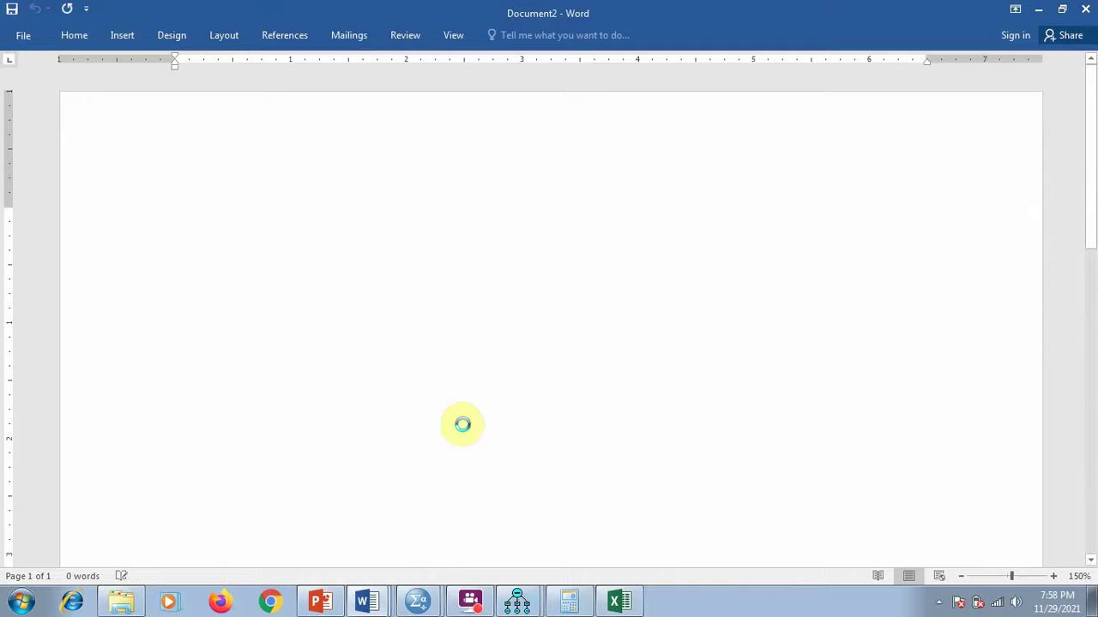
key("ctrl+v")
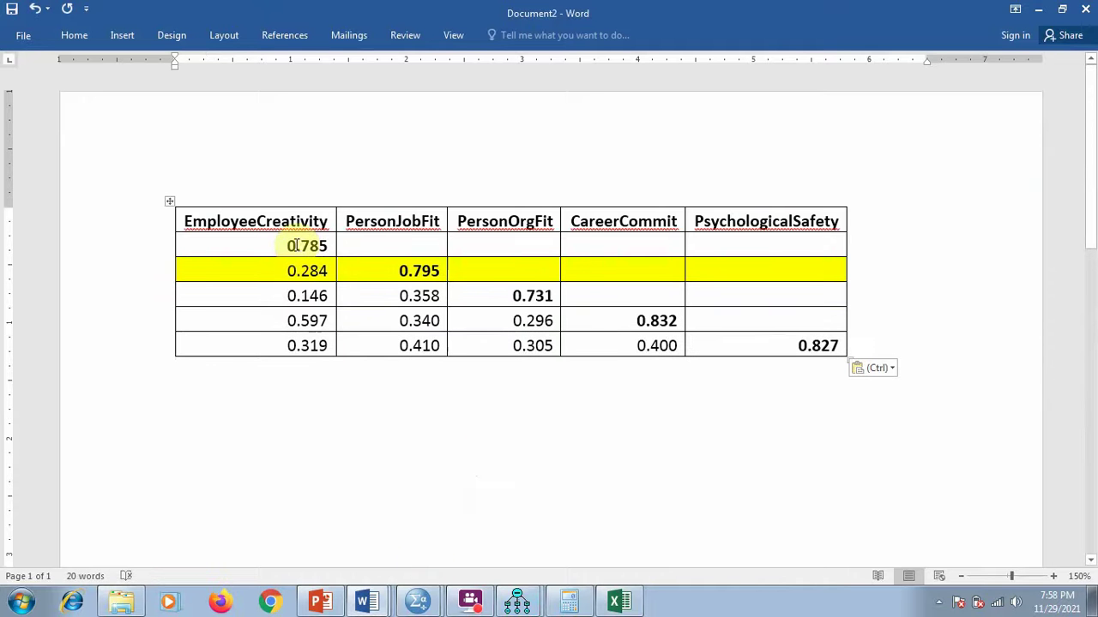
Inspect the pasted matrix's EmployeeCreativity diagonal value, and return to the Word report to read the discriminant validity paragraph below Table 4.
left_click_drag(327, 244, 325, 246)
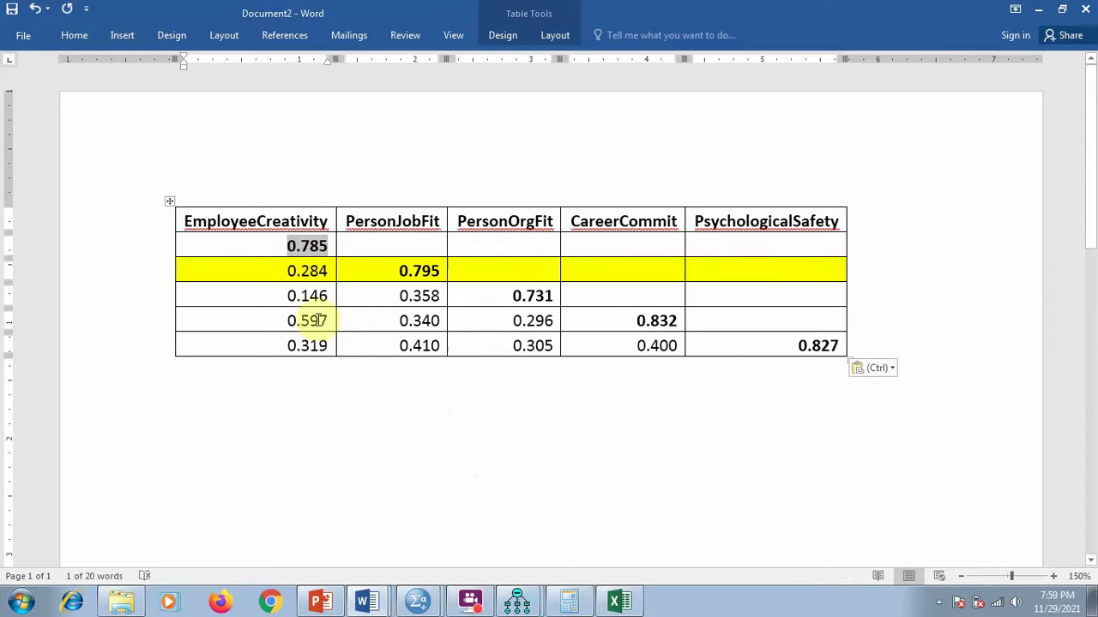
left_click(321, 415)
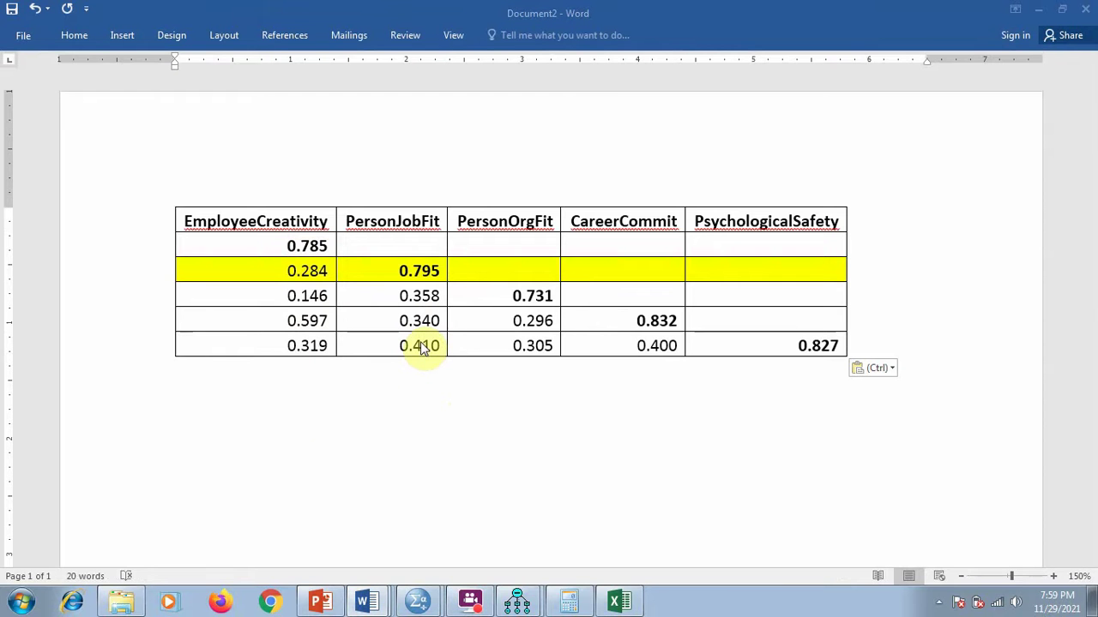
key("alt+Tab")
scroll(343, 446, "down", 5)
scroll(326, 398, "up", 5)
left_click_drag(176, 312, 413, 450)
scroll(580, 390, "up", 1)
scroll(595, 275, "down", 1)
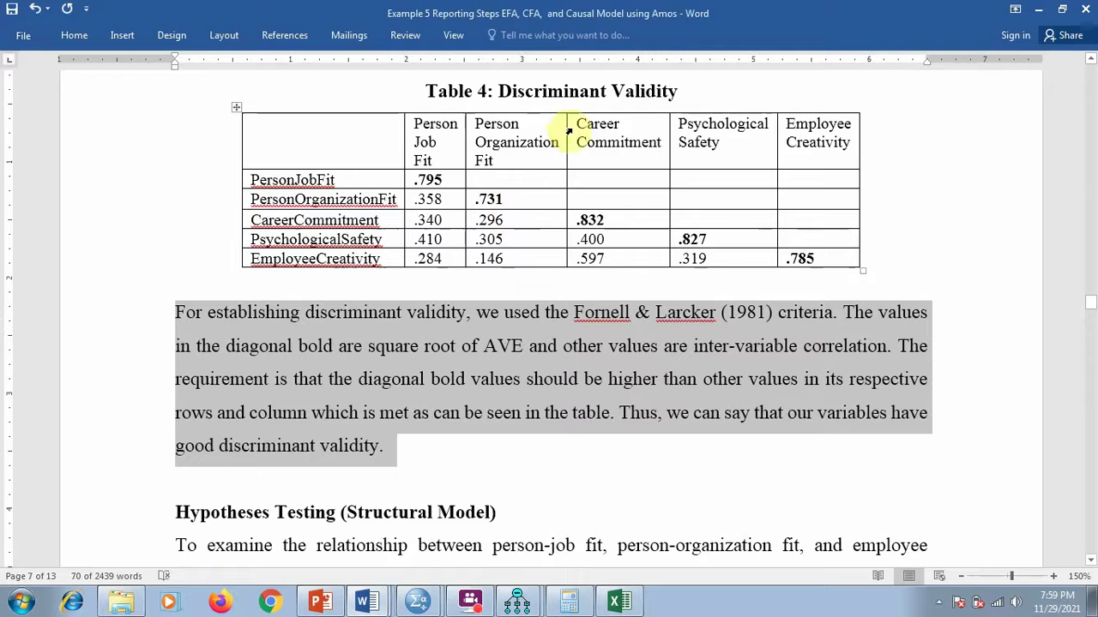
Compare the construct rows of Table 4 with the ValidityMaster matrix in Excel, checking cell G4, and return to the report.
left_click(361, 181)
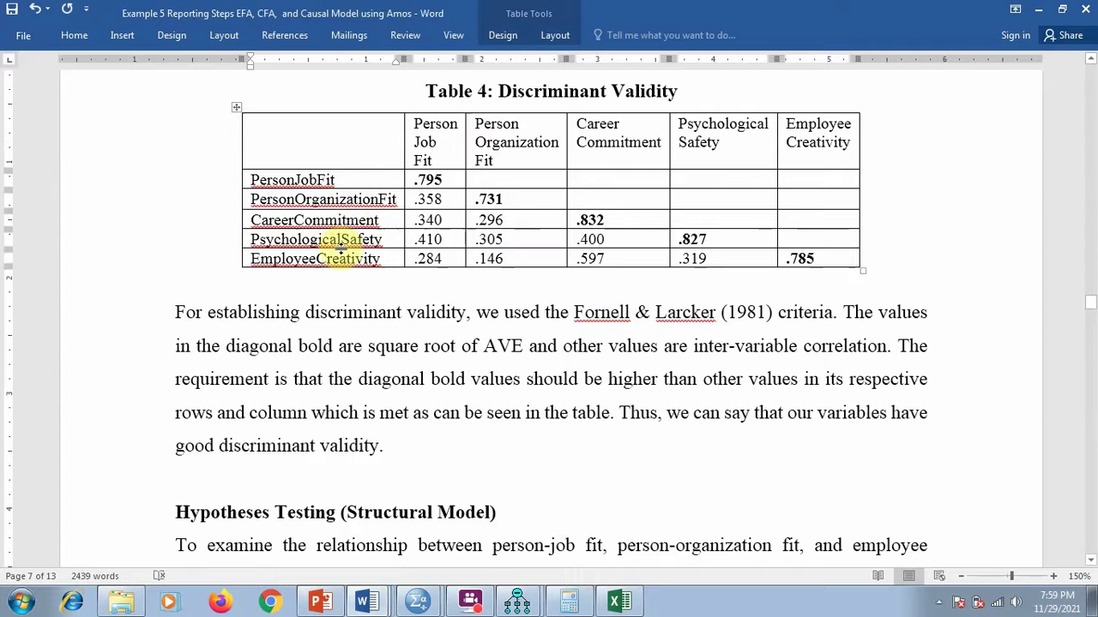
left_click(617, 602)
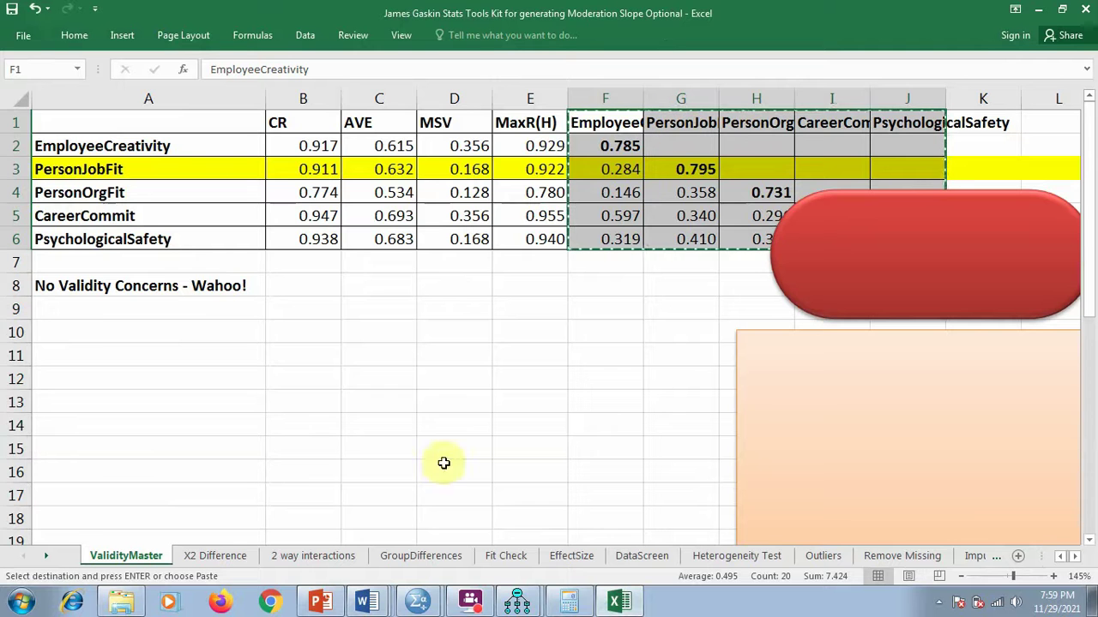
left_click(678, 199)
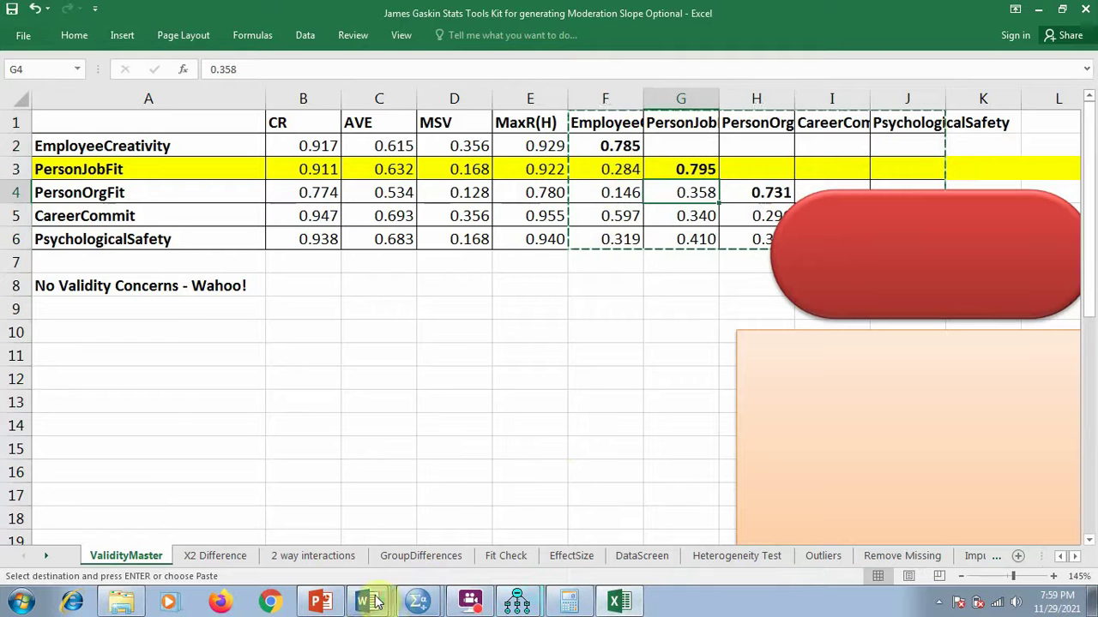
key("alt+Tab")
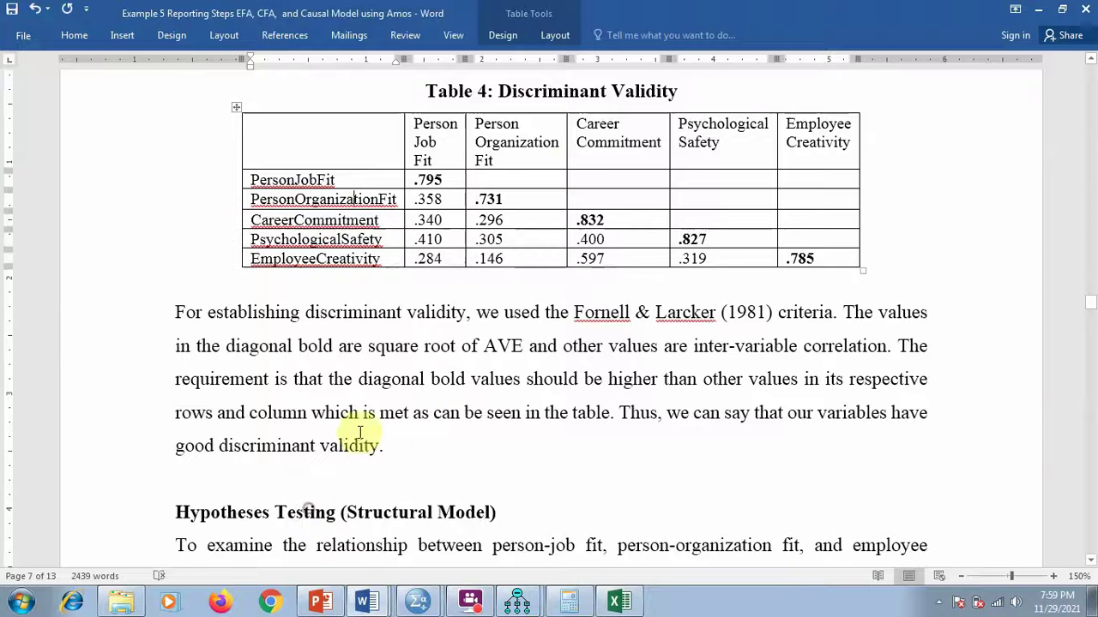
Go back through the report's Confirmatory Factor Analysis section, reviewing its introduction, the initial CFA model figure and the calculated model figure.
scroll(436, 299, "down", 3)
left_click(424, 321)
scroll(424, 321, "up", 15)
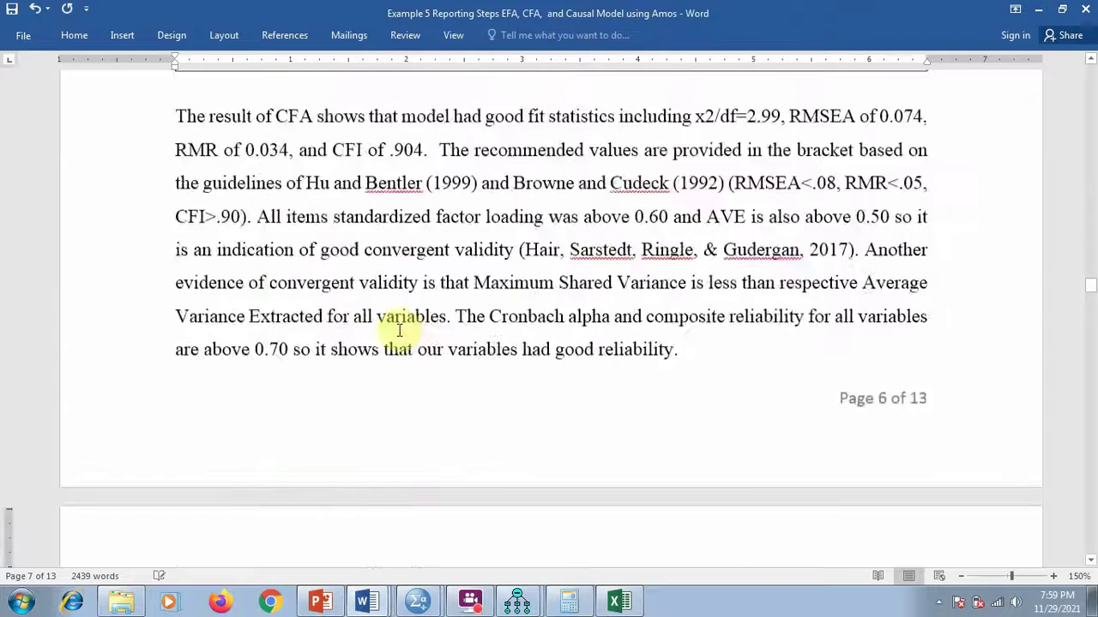
scroll(411, 322, "up", 15)
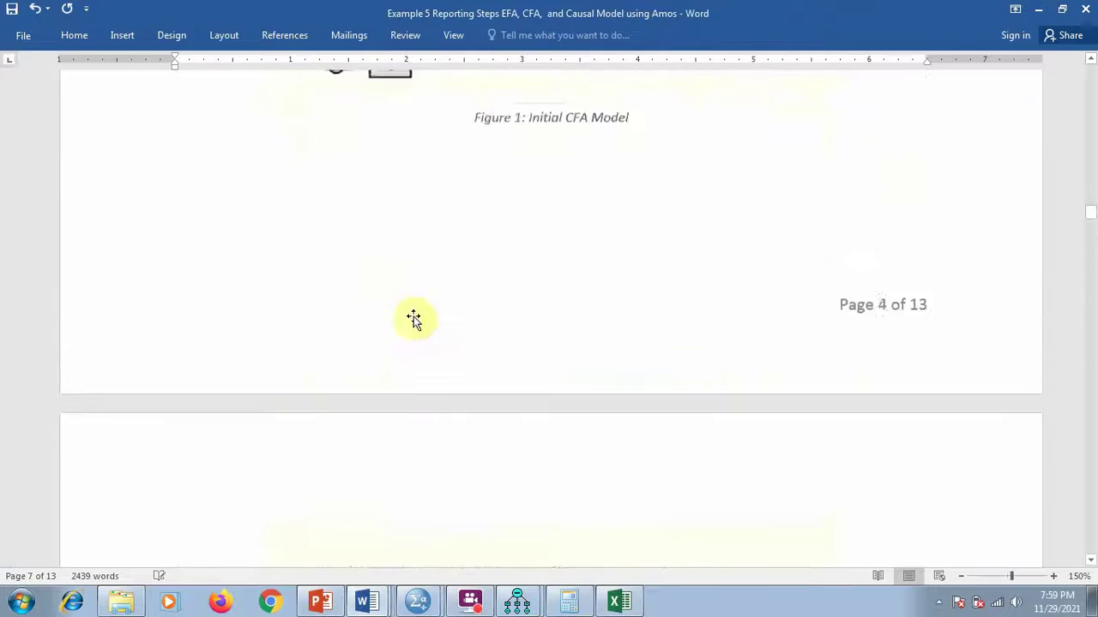
scroll(410, 314, "down", 3)
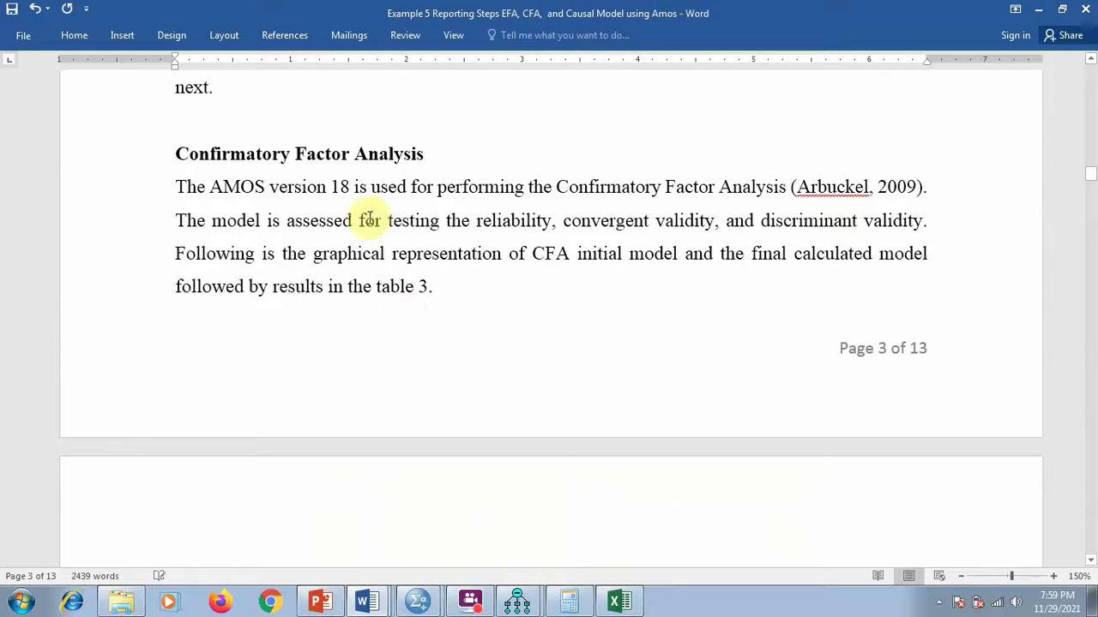
scroll(428, 257, "down", 3)
scroll(463, 292, "down", 3)
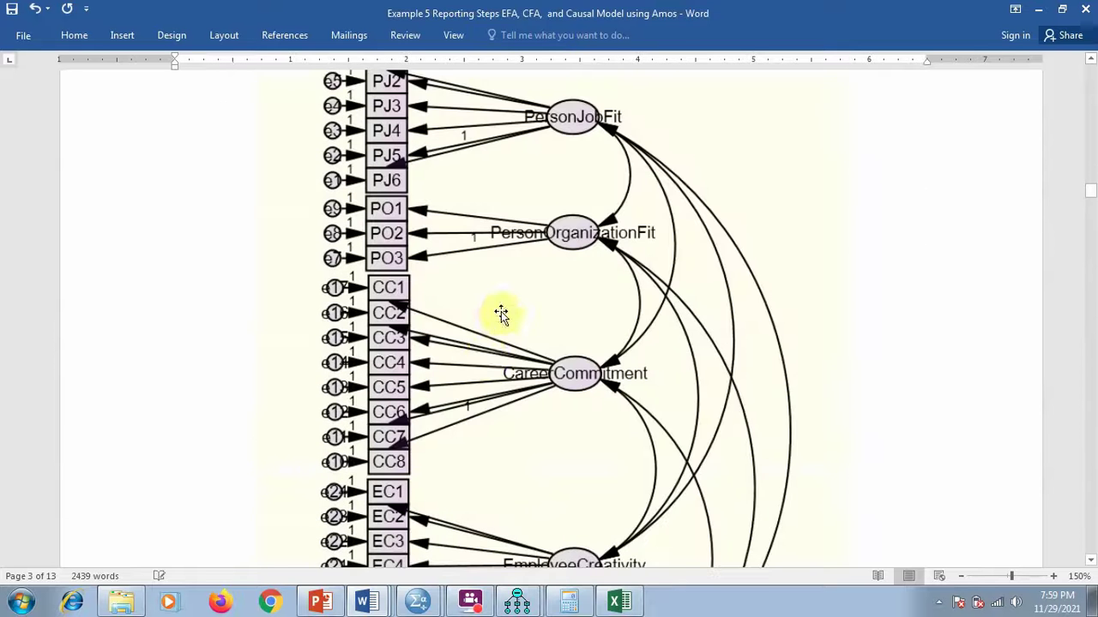
left_click(497, 325)
scroll(488, 343, "down", 6)
scroll(471, 365, "down", 10)
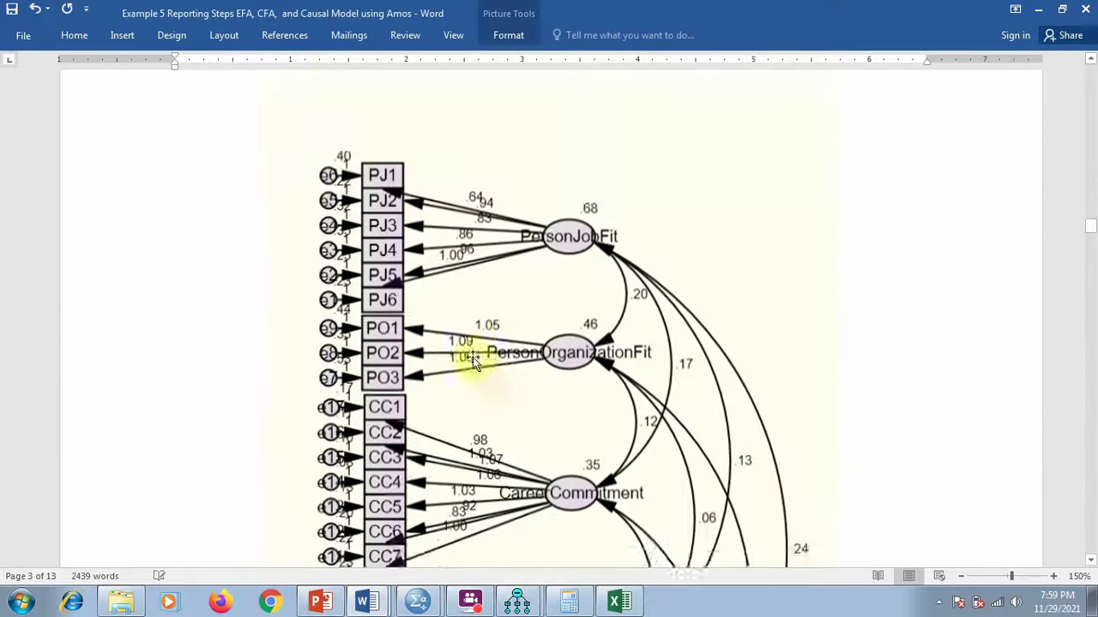
Switch to Amos, open the text output of the CFA model and show the Model Fit summary.
left_click(518, 604)
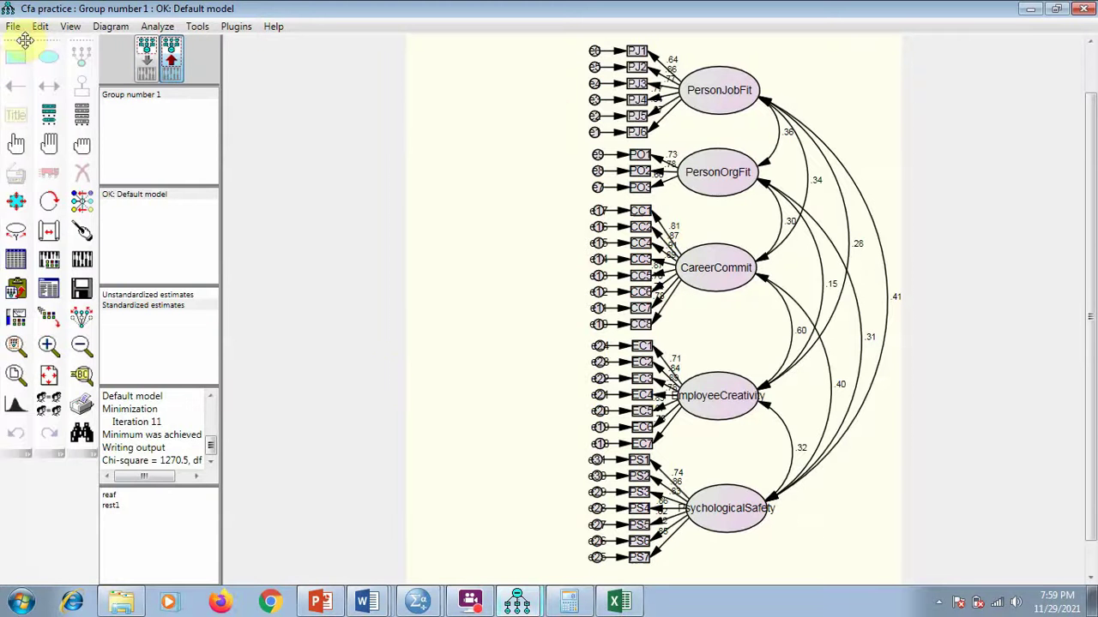
left_click(641, 72)
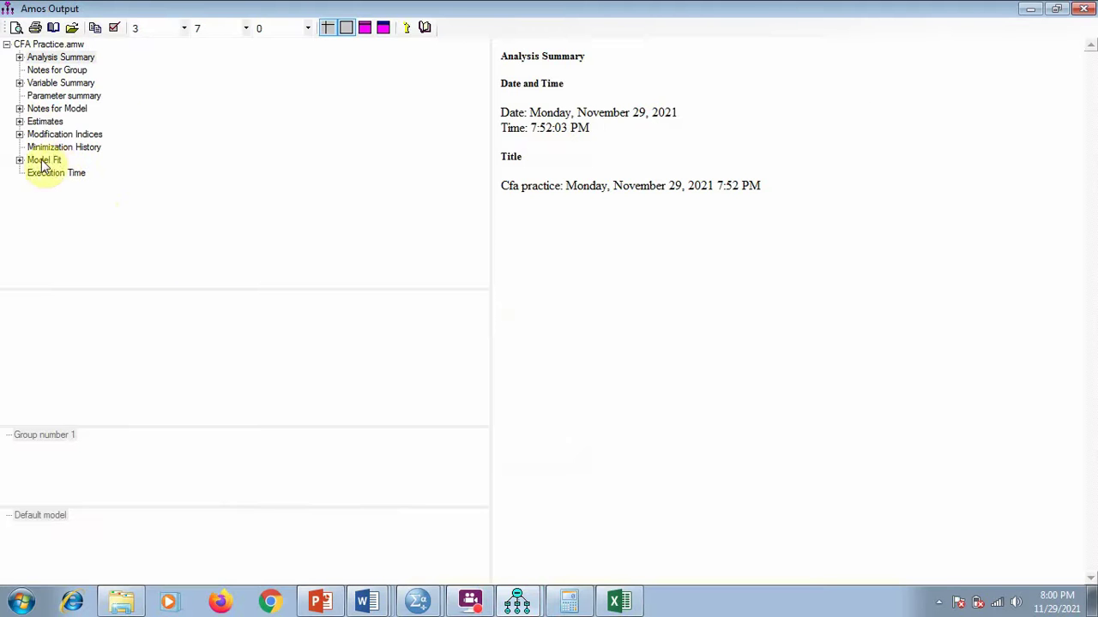
left_click(45, 160)
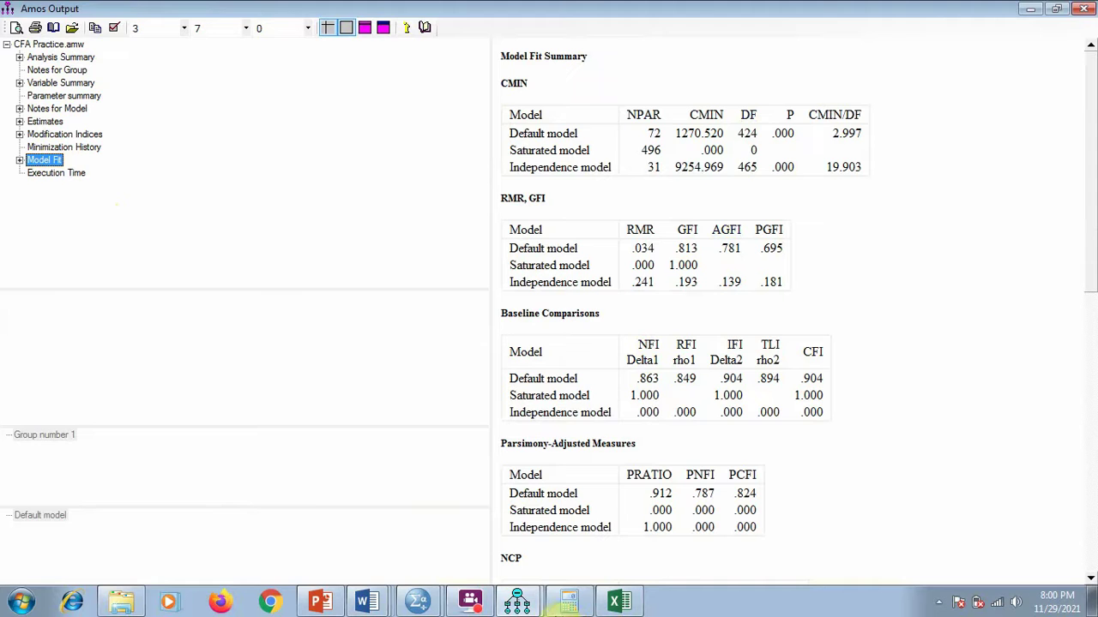
Return to the Word report and examine Table 3's Model Fitness line and the sentence giving the recommended fit values.
left_click(411, 597)
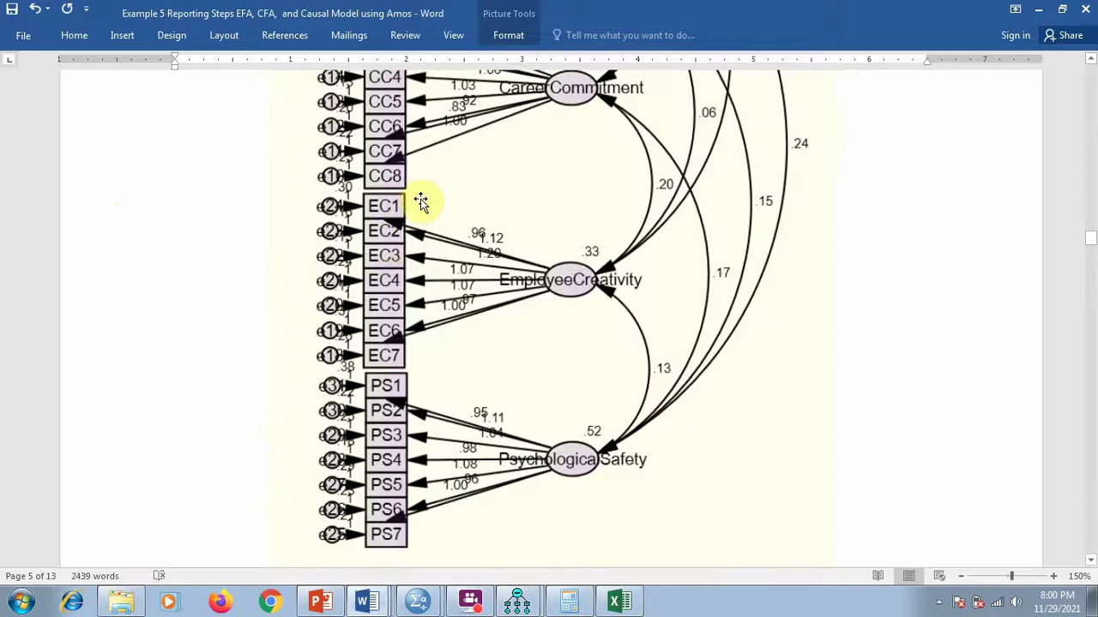
scroll(416, 210, "down", 10)
scroll(402, 303, "down", 6)
scroll(331, 283, "up", 3)
left_click_drag(355, 306, 779, 310)
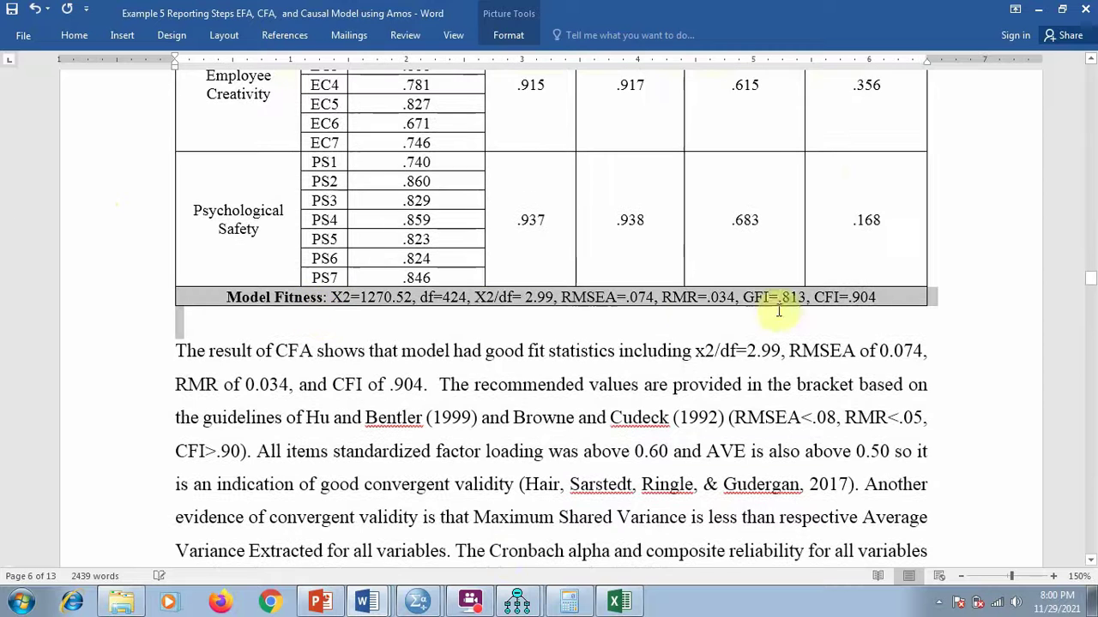
scroll(678, 360, "up", 4)
scroll(718, 274, "down", 4)
left_click(649, 417)
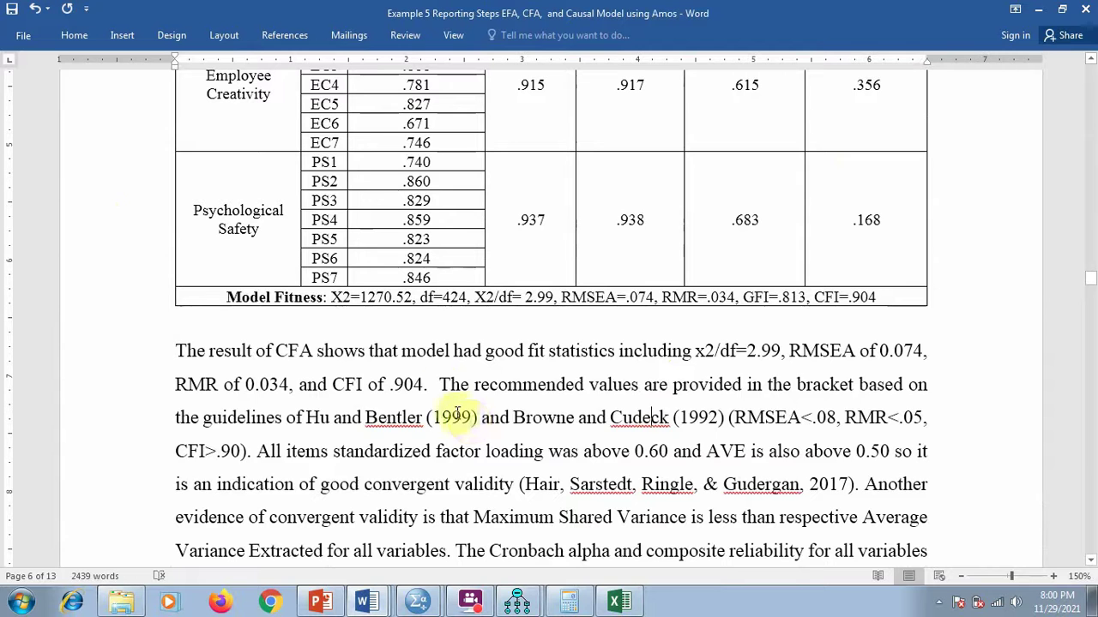
left_click_drag(439, 385, 253, 450)
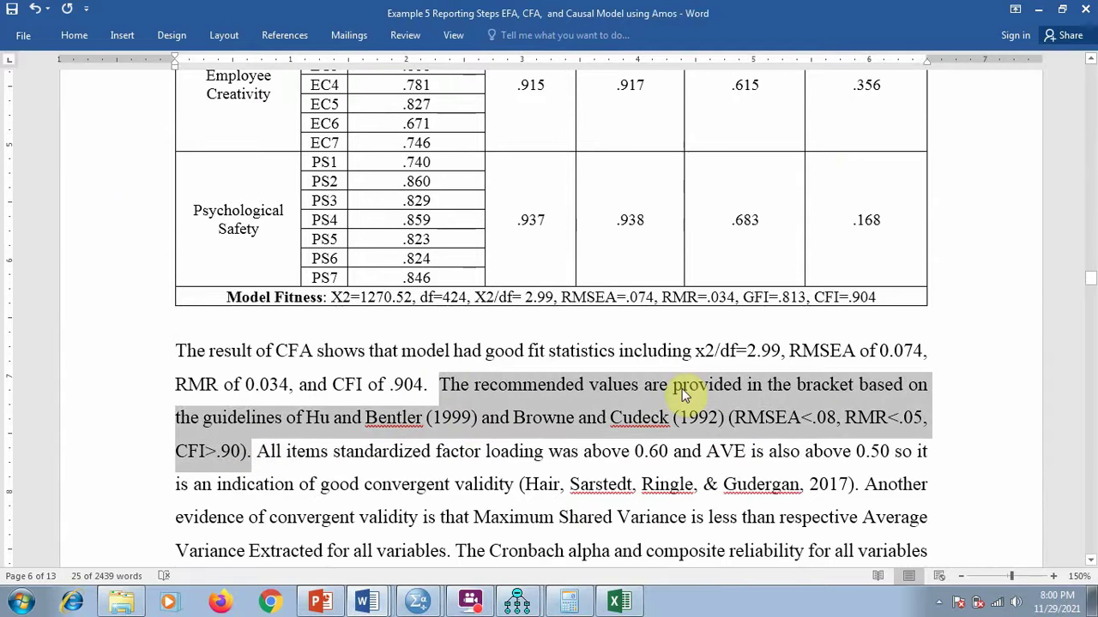
Switch to the Amos text output and view the model's standardized regression weights and correlations among the scalar estimates.
scroll(444, 385, "up", 4)
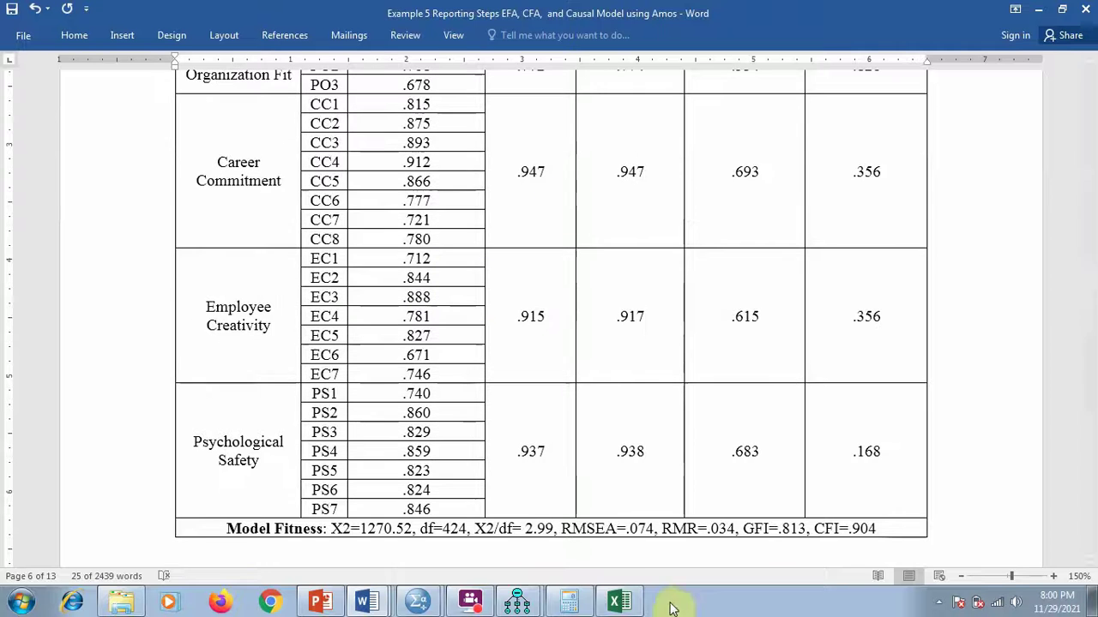
left_click(516, 602)
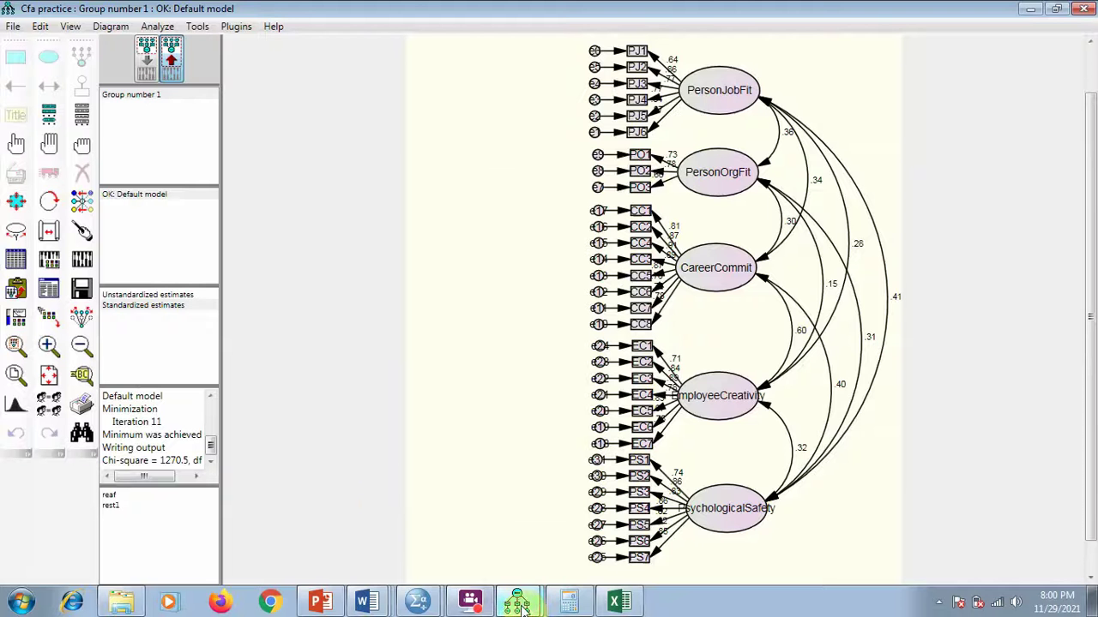
left_click(485, 578)
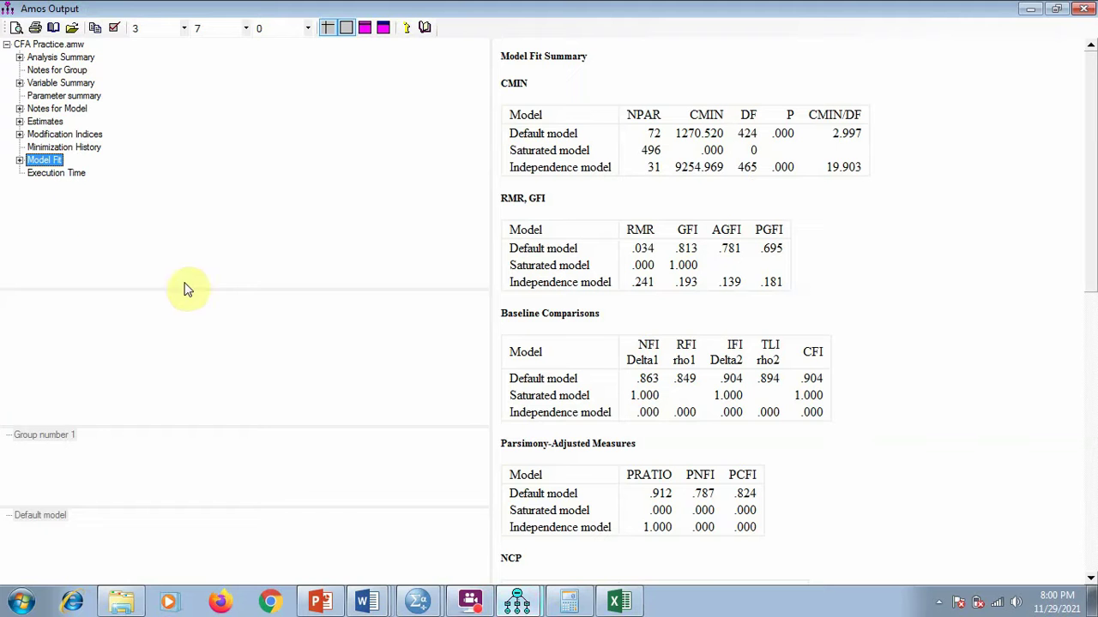
left_click(30, 121)
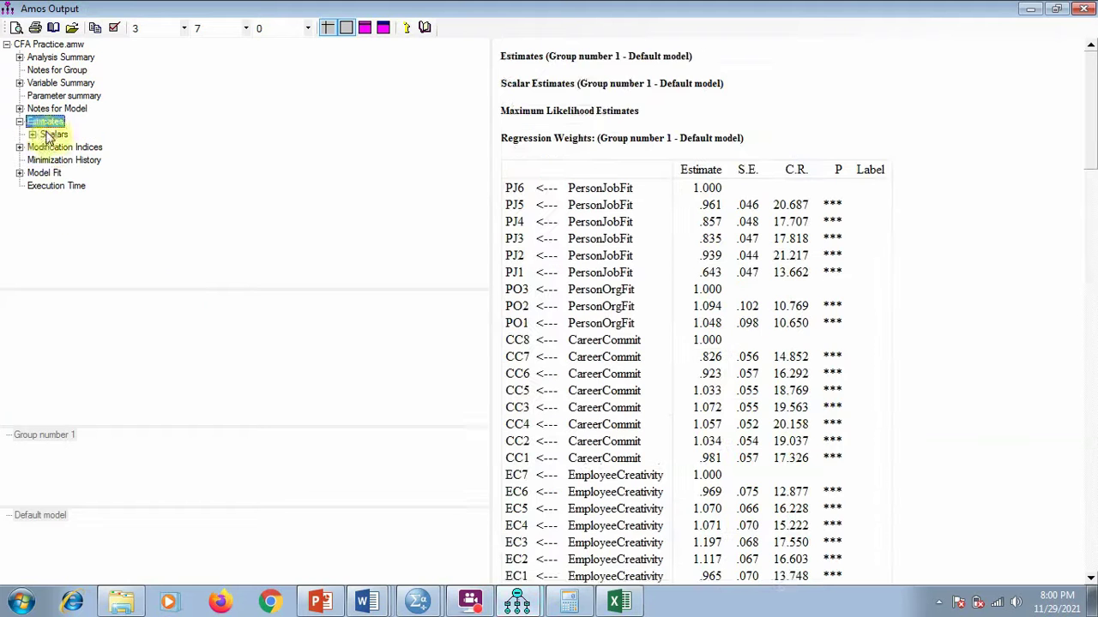
left_click(32, 134)
left_click(99, 161)
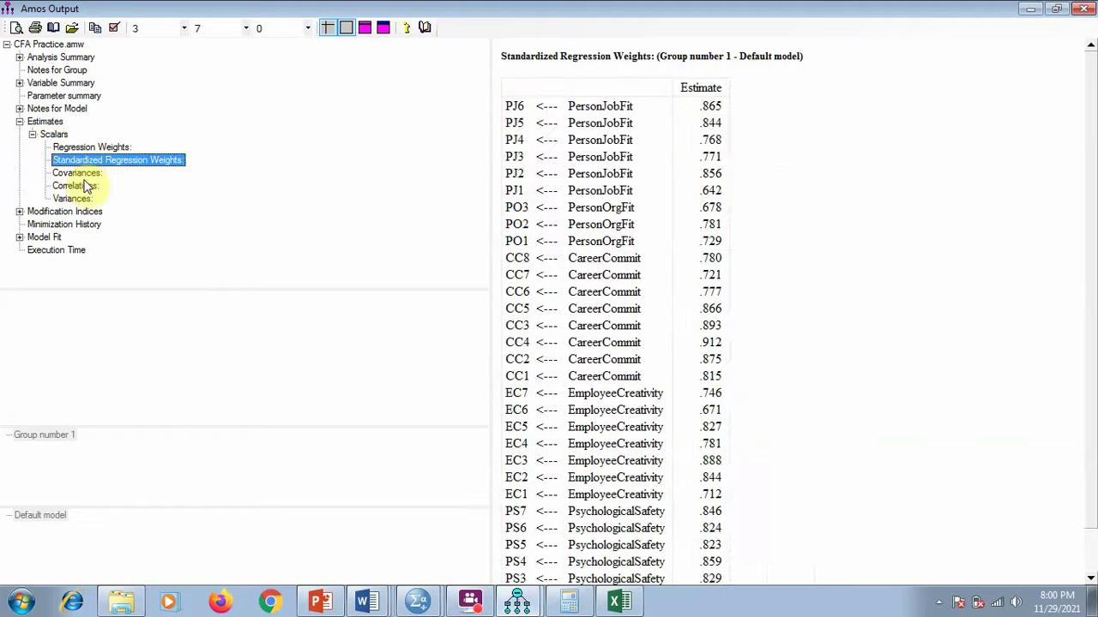
left_click(75, 185)
Return to the Word report and review Table 3's factor loadings, reliability and convergent validity columns for all five constructs.
left_click(614, 602)
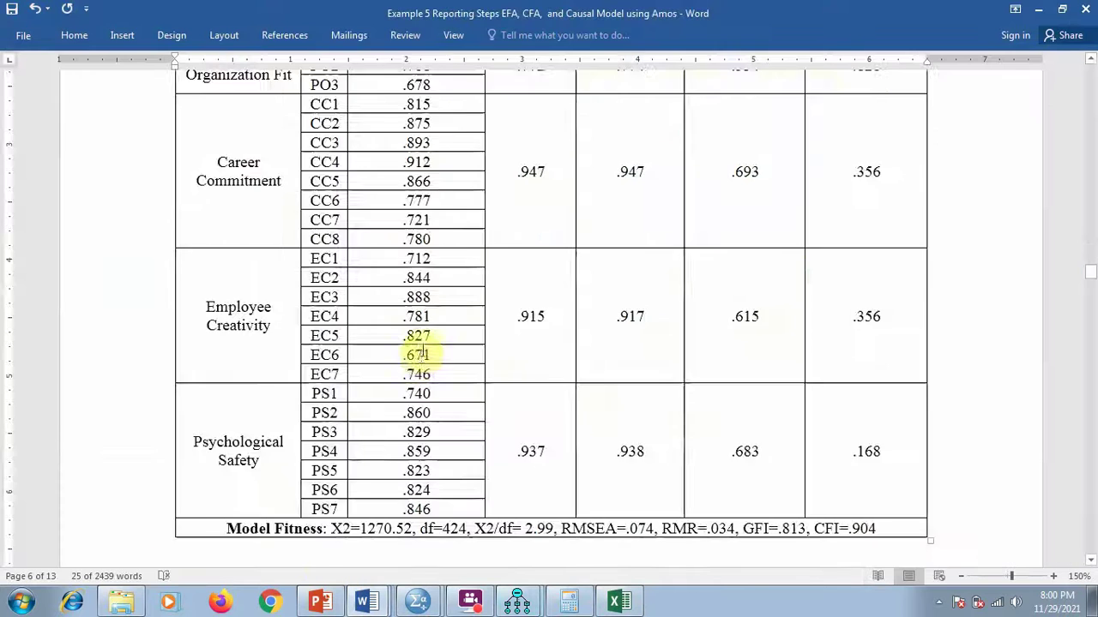
scroll(423, 338, "up", 10)
scroll(508, 380, "down", 5)
scroll(508, 380, "down", 20)
scroll(462, 358, "up", 20)
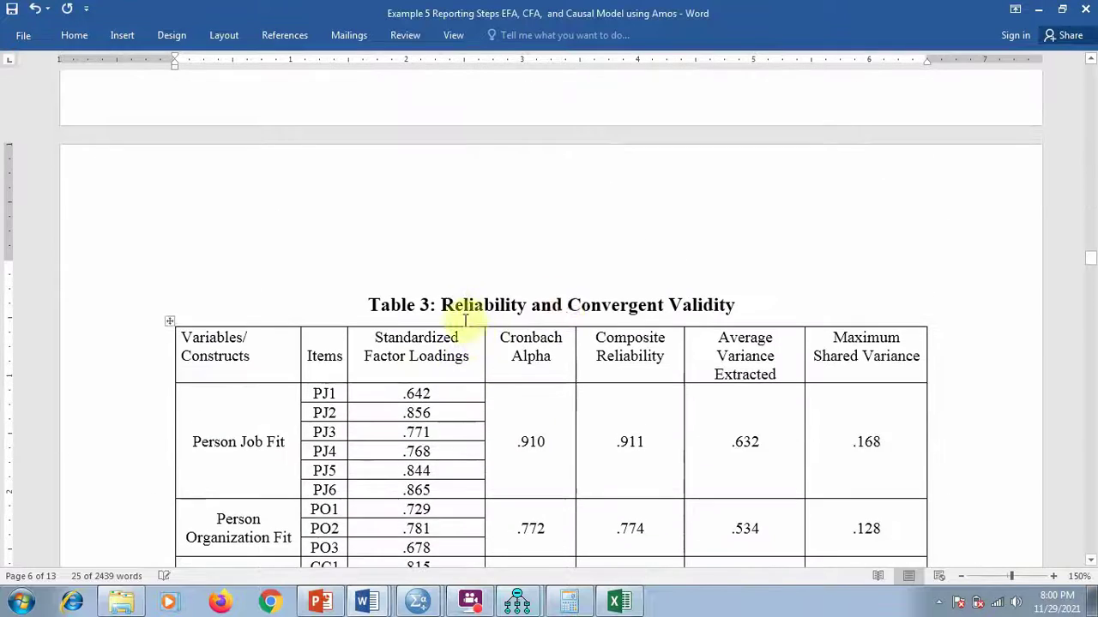
scroll(602, 305, "down", 15)
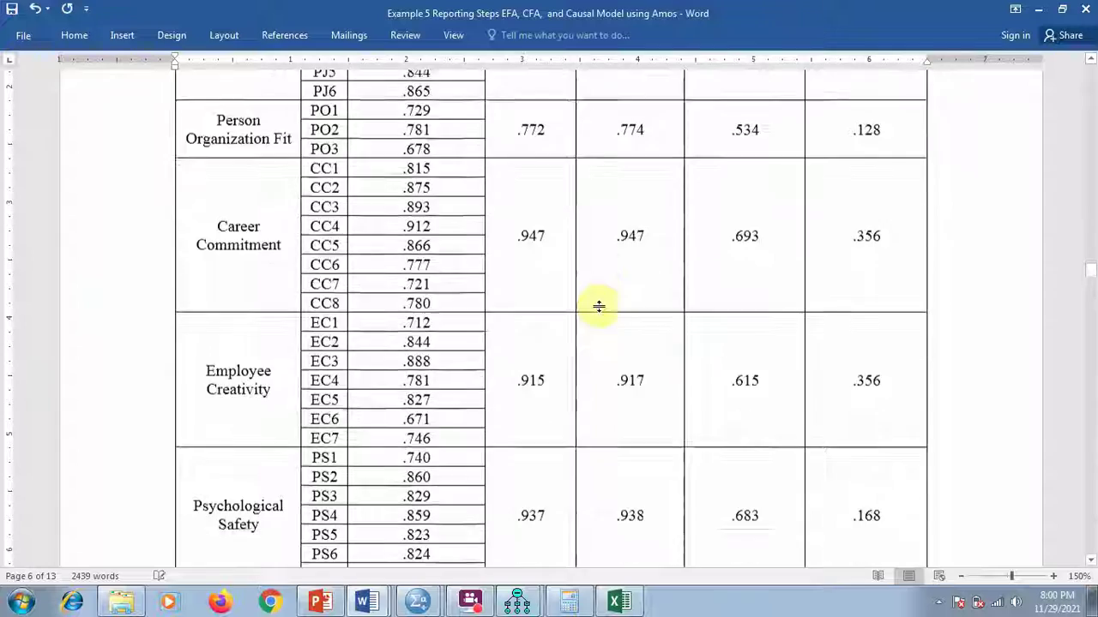
scroll(593, 313, "up", 15)
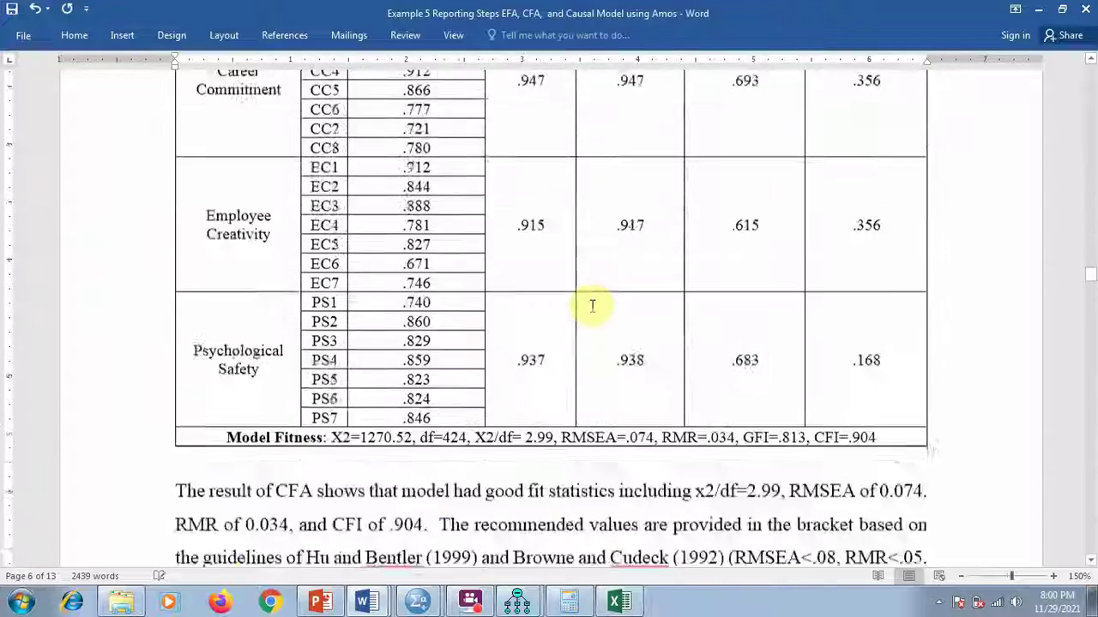
Review Table 4, its Fornell & Larcker discriminant validity paragraph and the start of the Hypotheses Testing section.
scroll(591, 304, "down", 12)
scroll(589, 315, "down", 10)
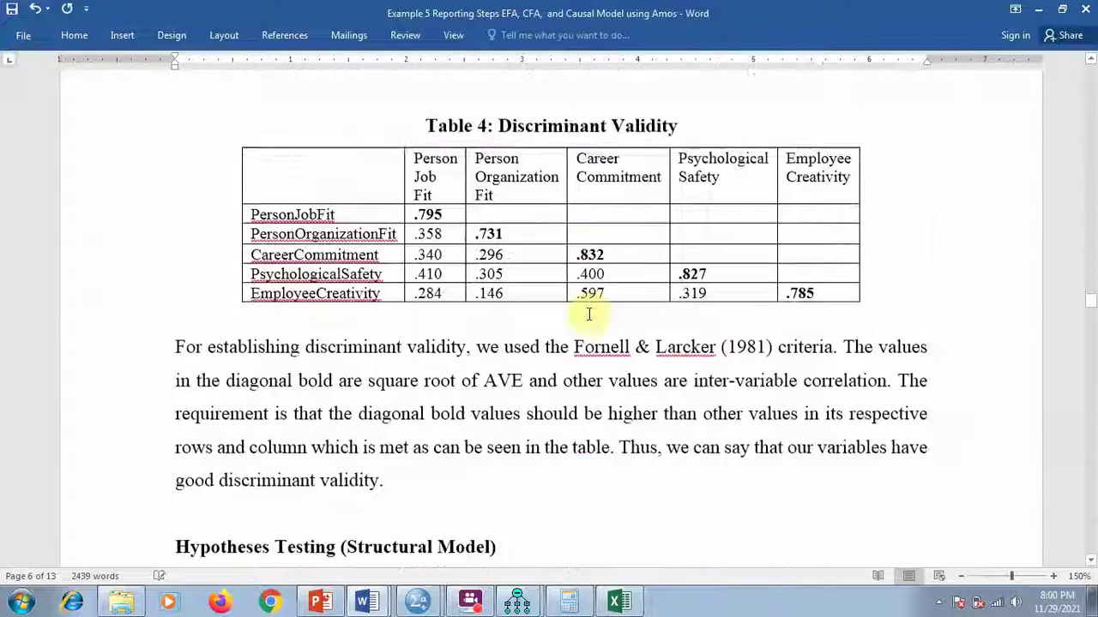
left_click(440, 387)
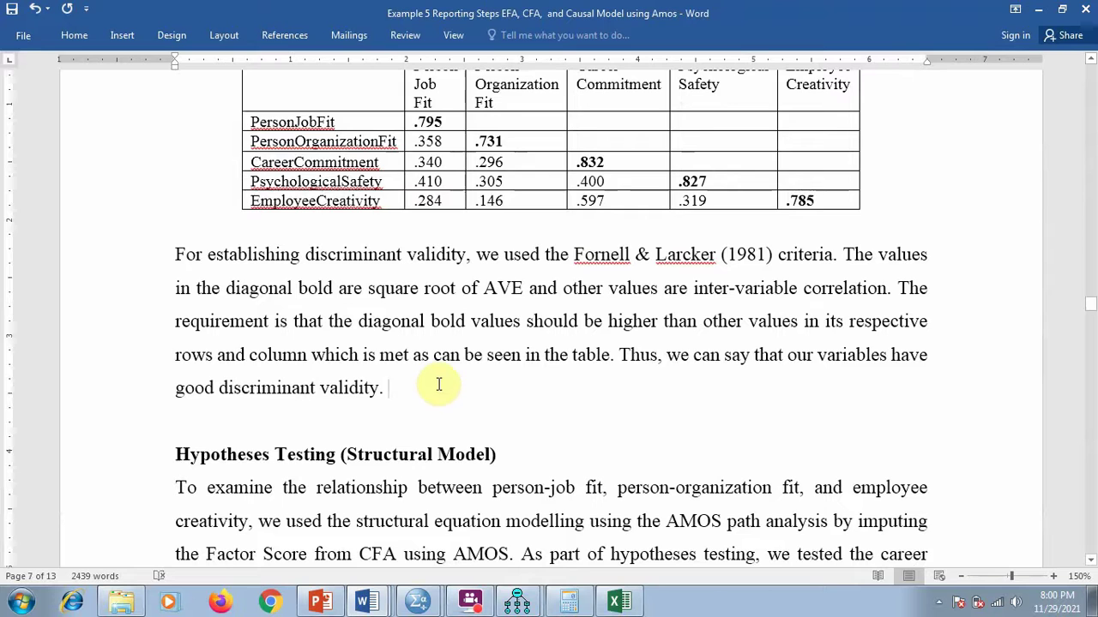
scroll(517, 409, "down", 4)
scroll(411, 311, "up", 4)
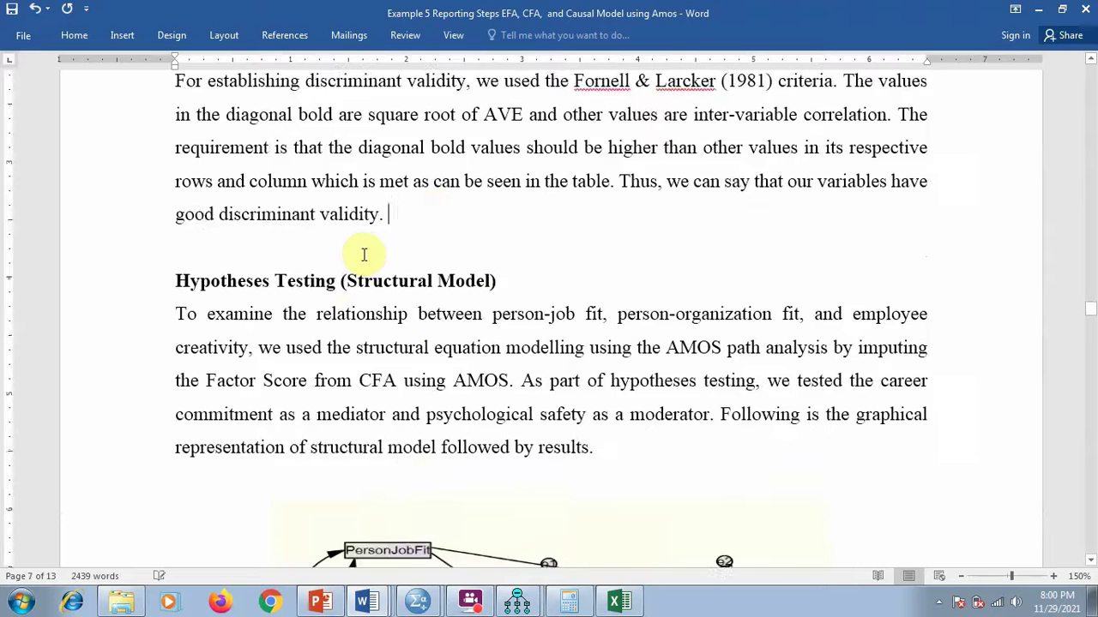
scroll(520, 250, "up", 6)
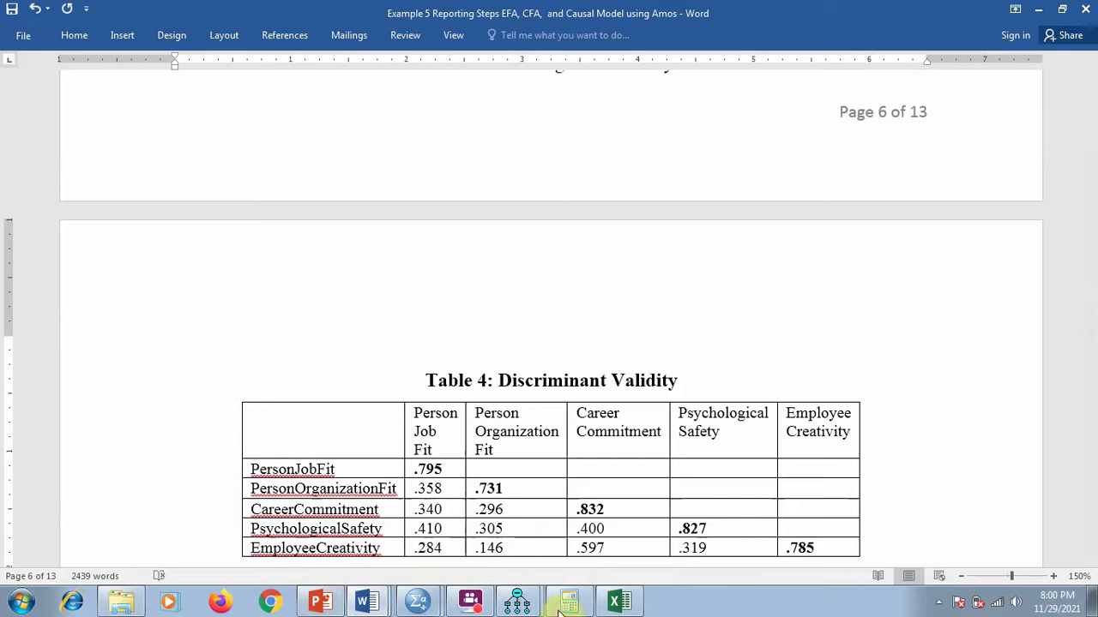
left_click(940, 604)
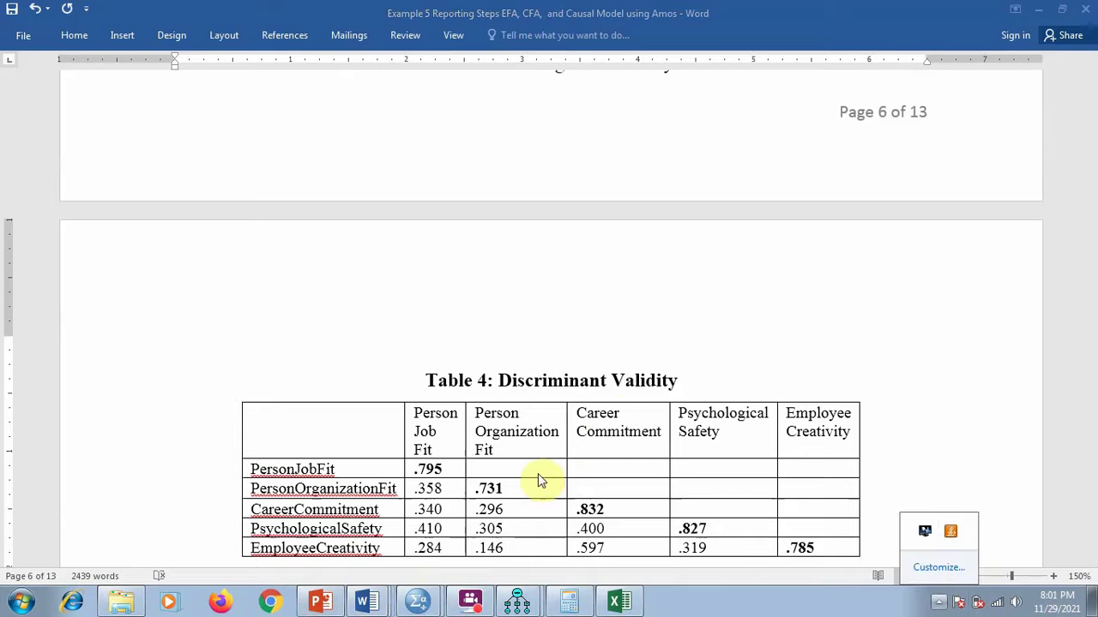
left_click(472, 602)
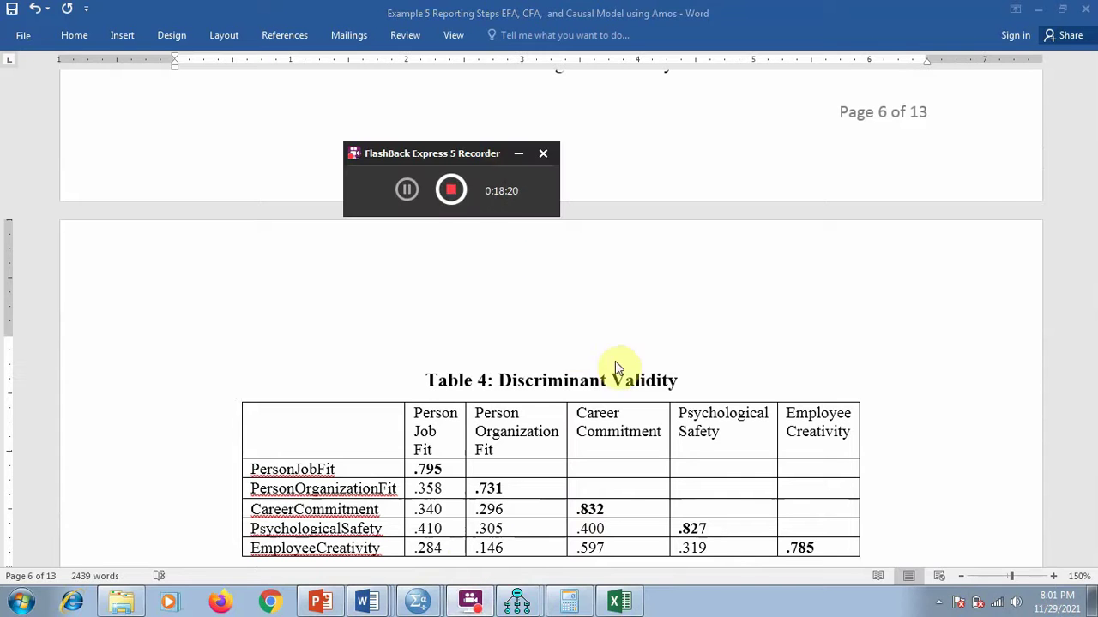